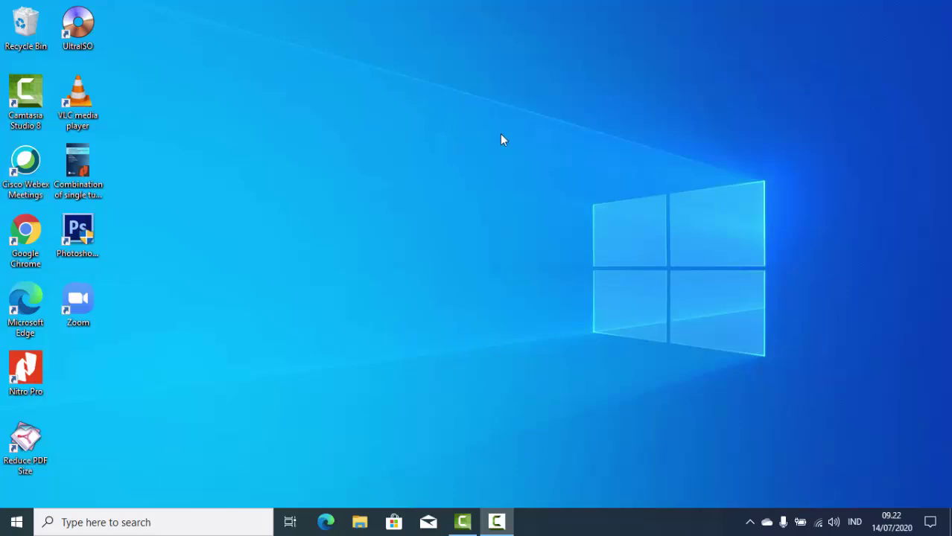
Refresh the desktop three times from its right-click menu.
right_click(474, 92)
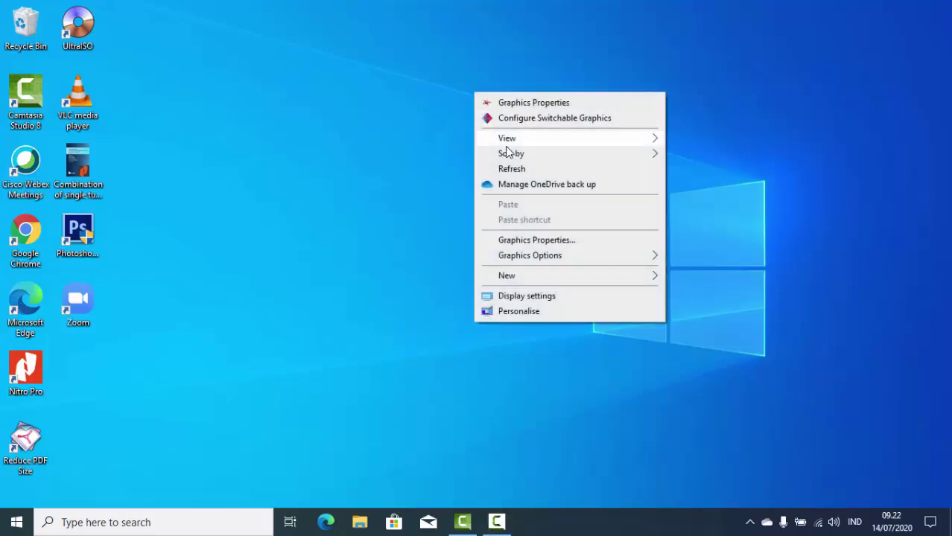
left_click(519, 170)
right_click(389, 164)
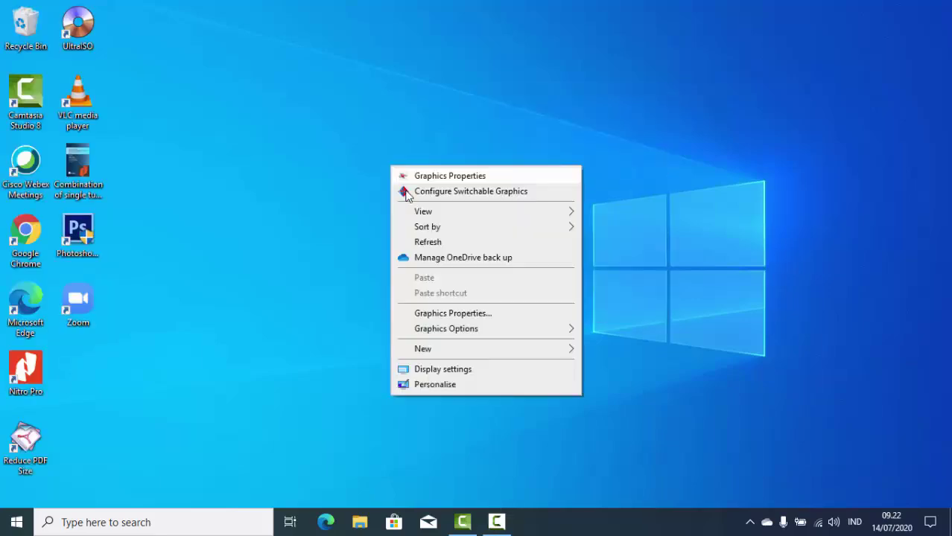
left_click(428, 243)
right_click(323, 131)
left_click(361, 207)
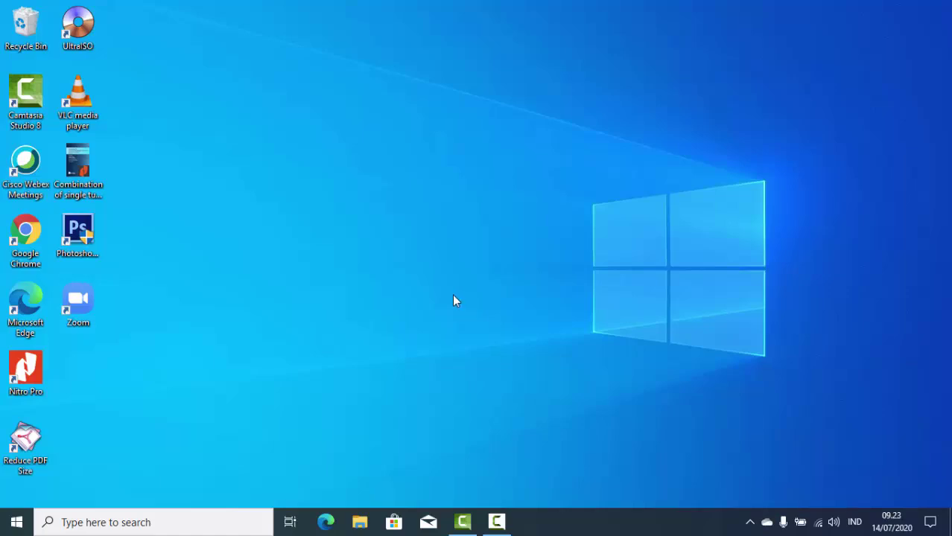
Launch Google Chrome, set it as the default browser, and close the default apps settings.
double_click(26, 235)
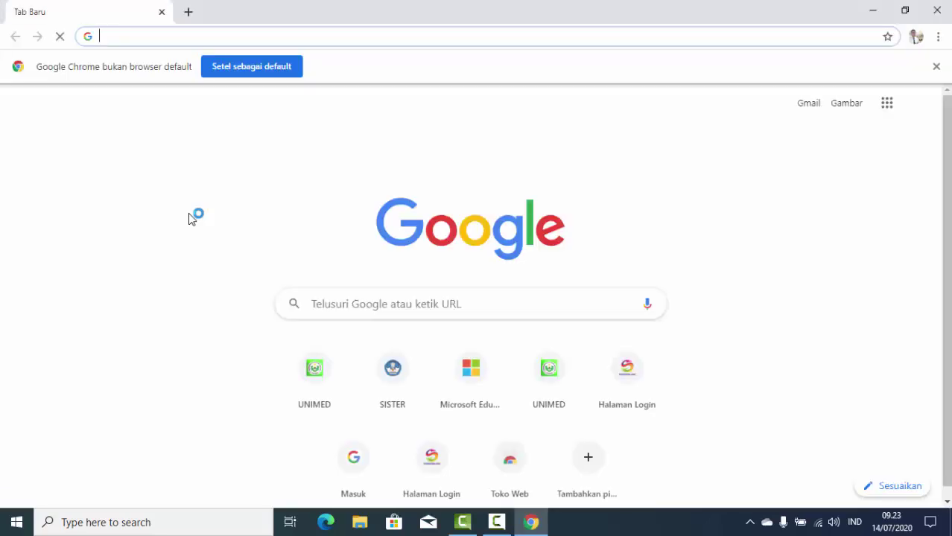
left_click(222, 66)
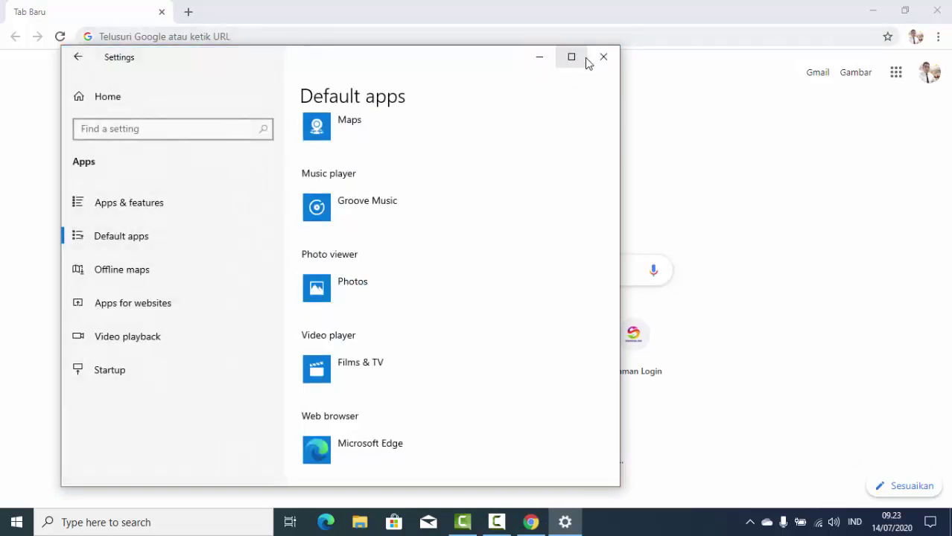
left_click(603, 59)
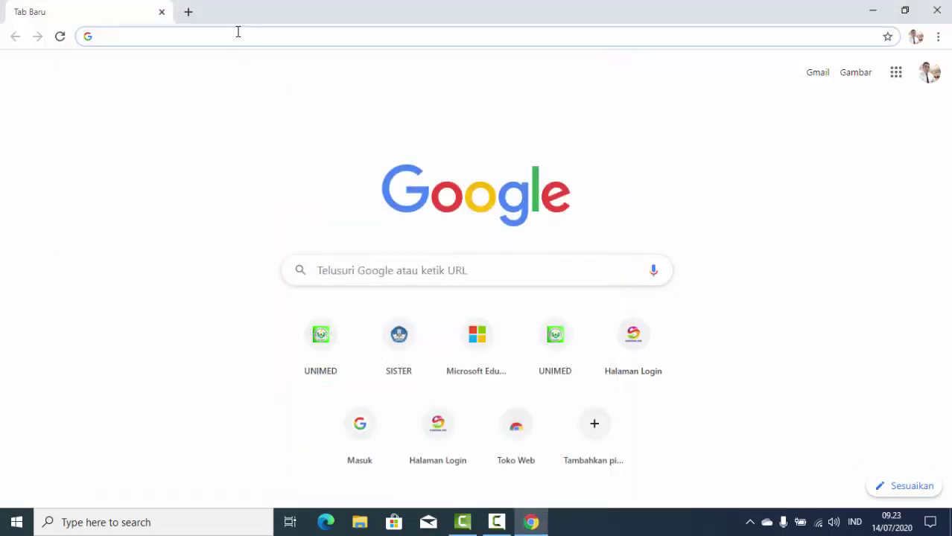
Search Google for 'mendeley download' and open the 'Download Mendeley Desktop | Mendeley' result.
left_click(238, 32)
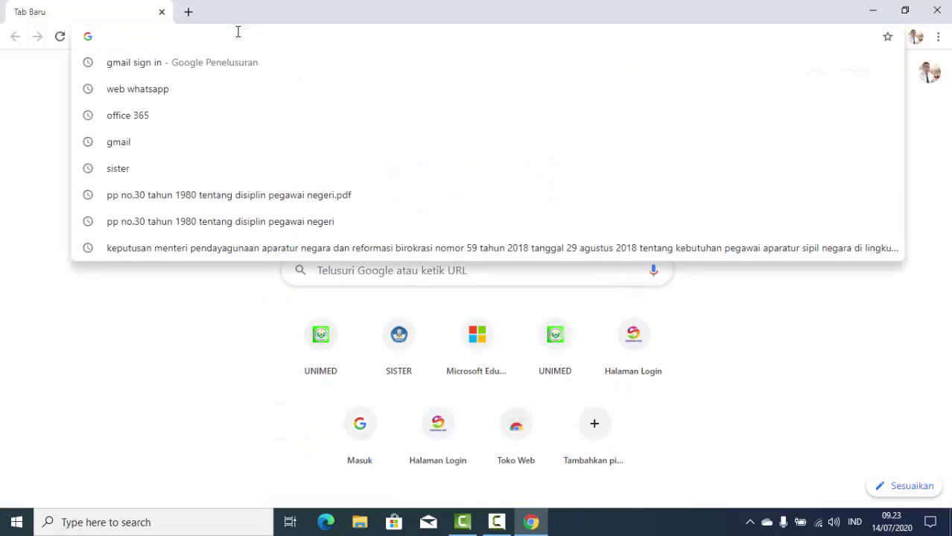
type("men")
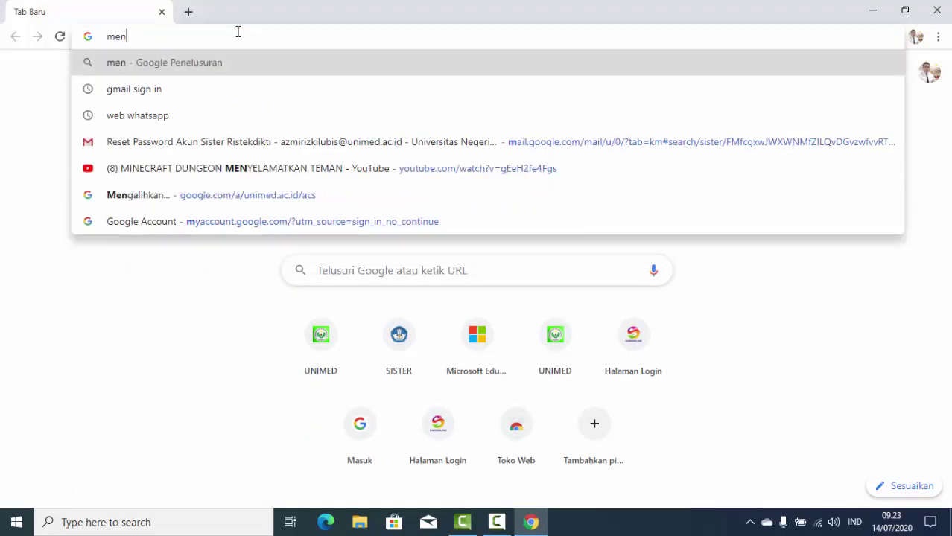
type("deley")
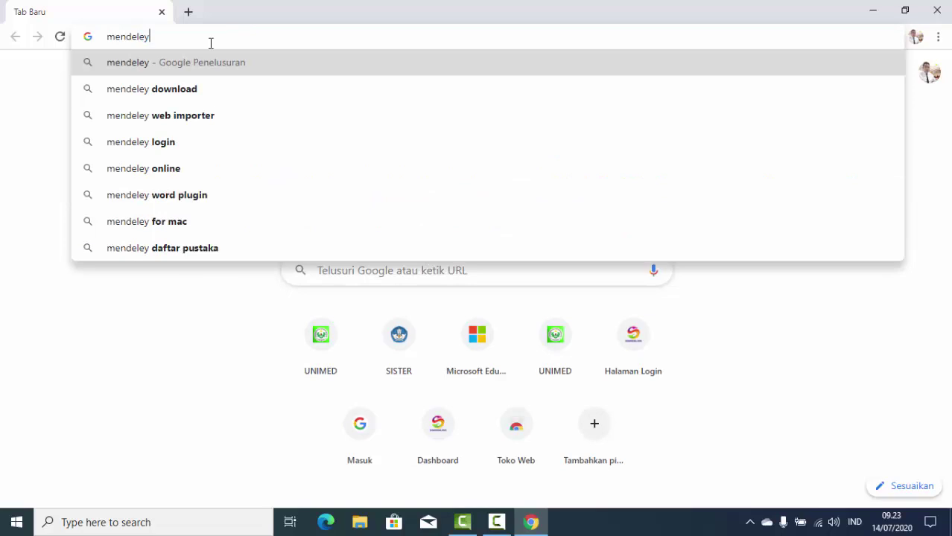
left_click(161, 94)
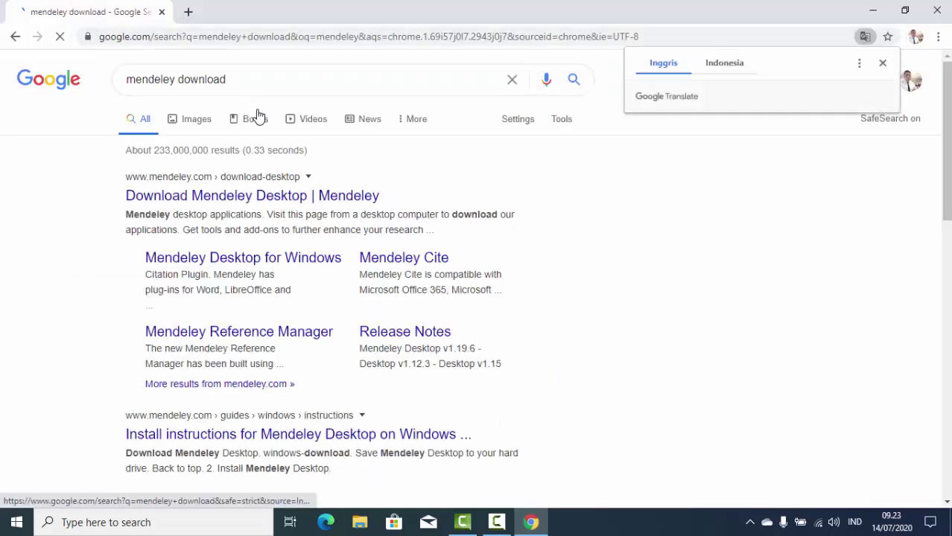
left_click(207, 198)
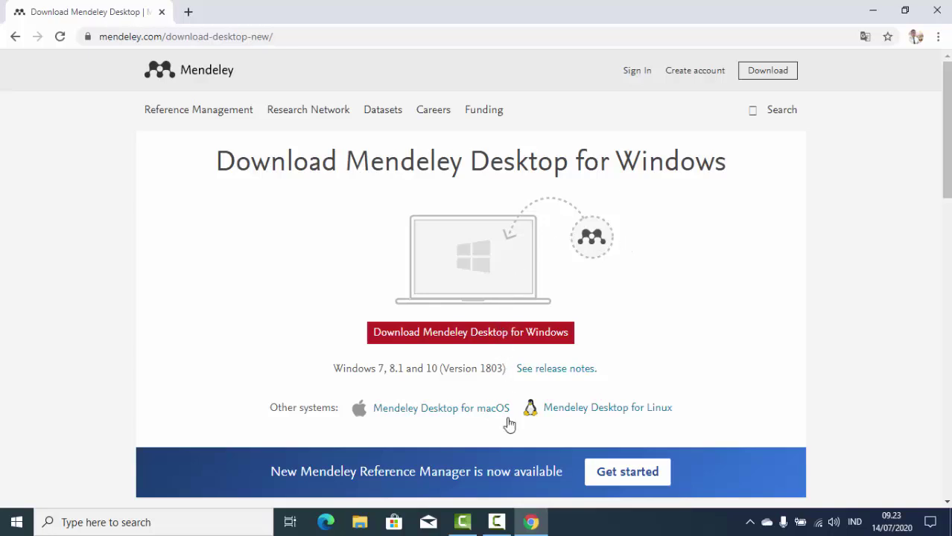
Download the Mendeley-Desktop-1.19.4-win32 .exe installer for Windows and run it.
left_click(462, 339)
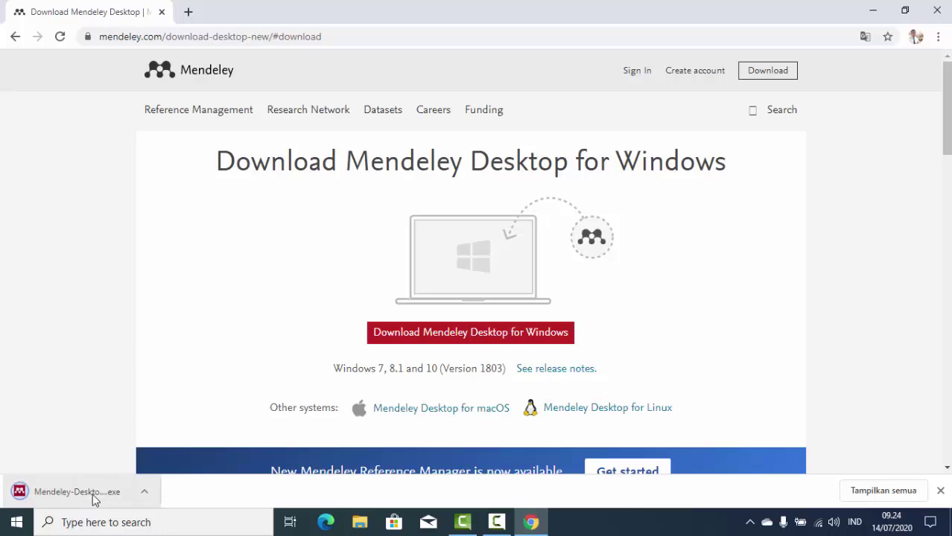
left_click(55, 503)
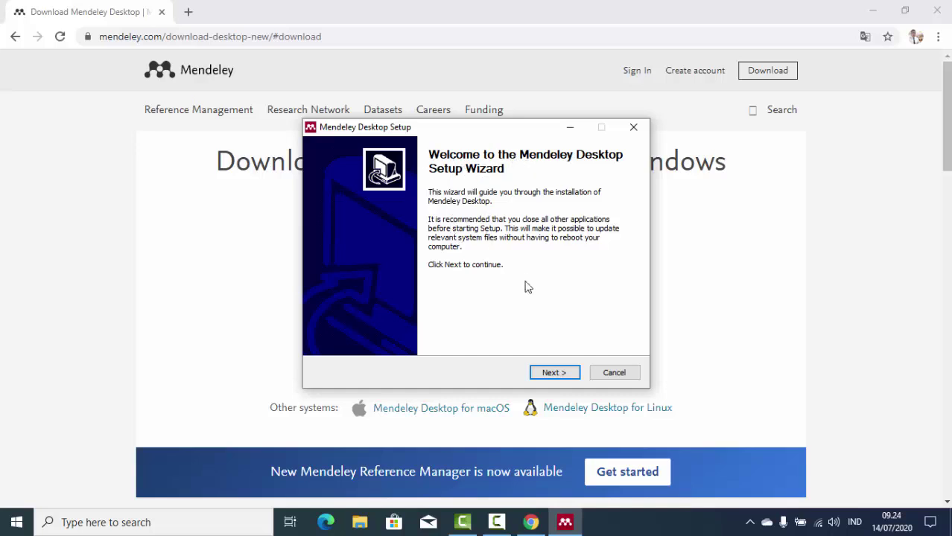
Accept the licence, install to C:\Program Files (x86)\Mendeley Desktop, and finish with Run Mendeley Desktop checked.
left_click(558, 379)
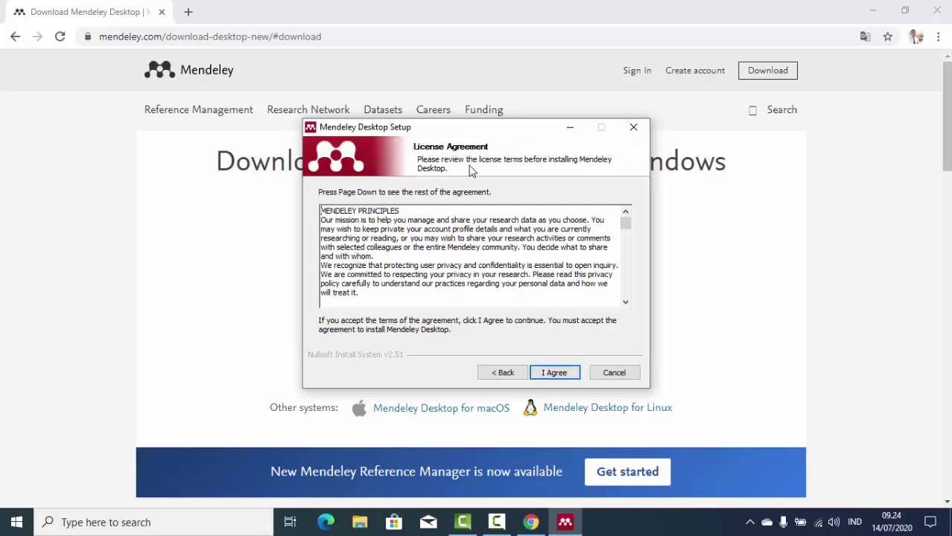
scroll(484, 268, "down", 10)
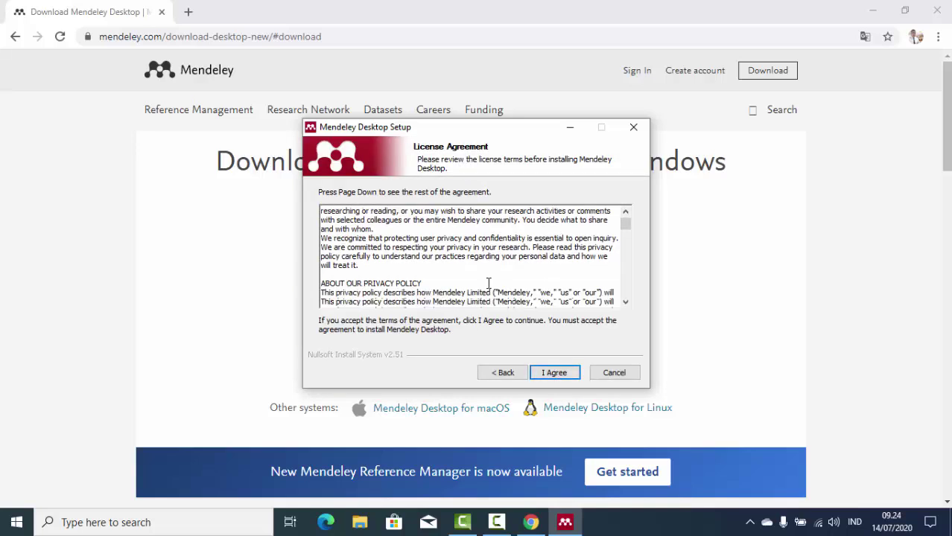
left_click(552, 373)
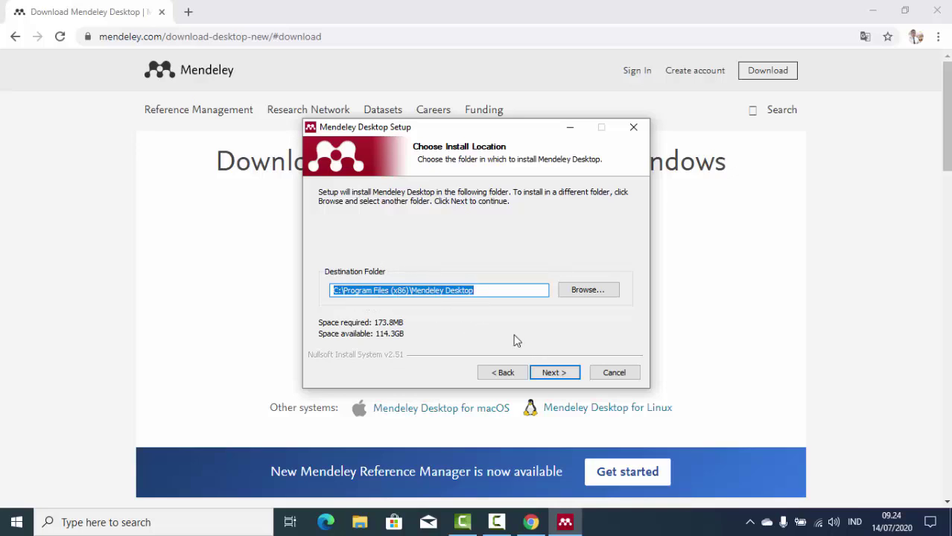
left_click(559, 374)
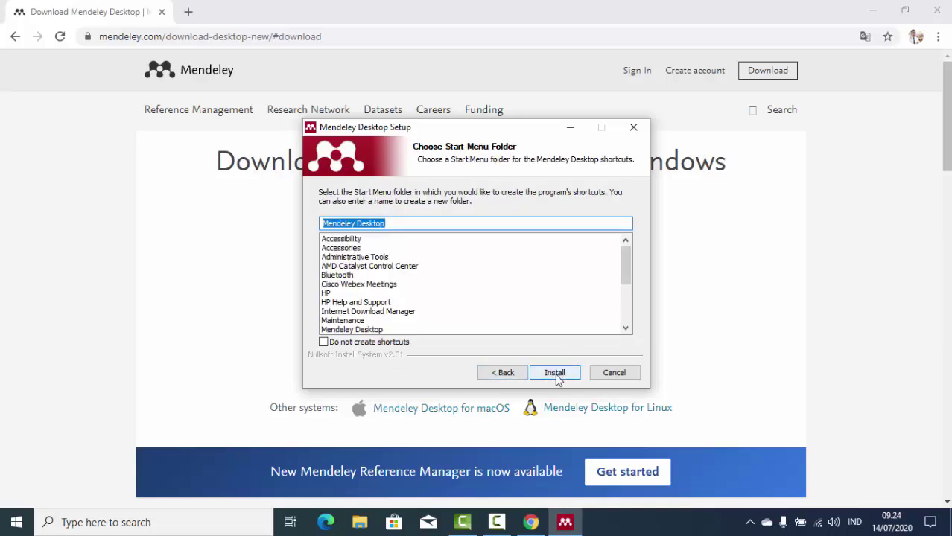
left_click(555, 373)
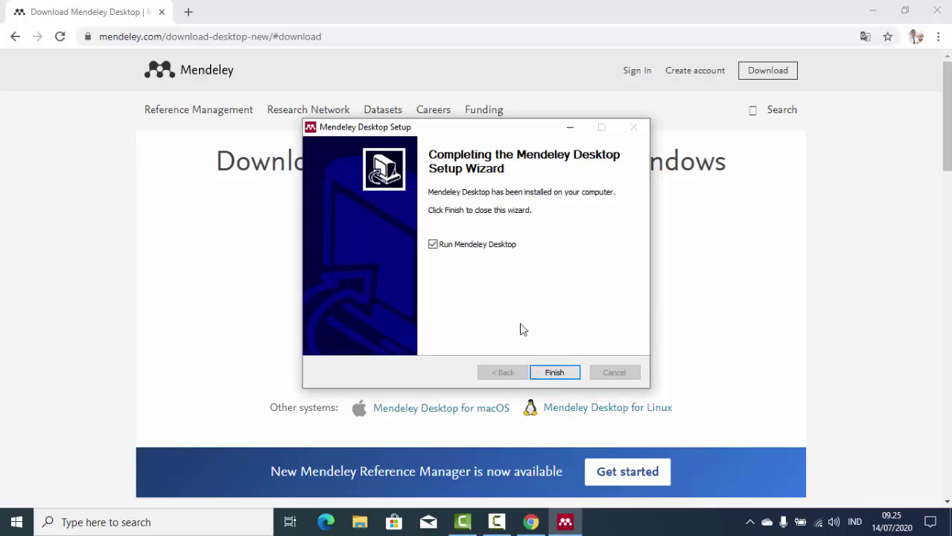
left_click(555, 373)
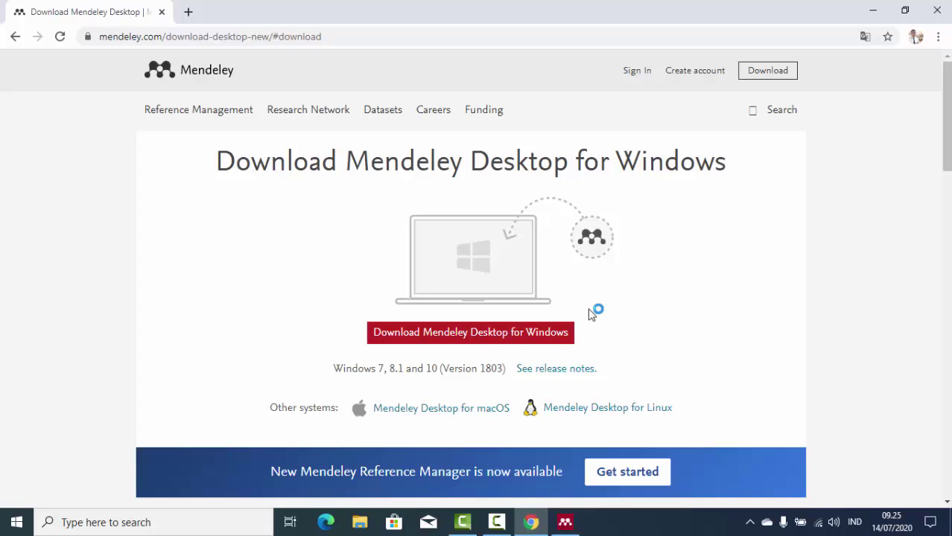
Sign in to Mendeley Desktop with the account e-mail and password.
left_click(565, 523)
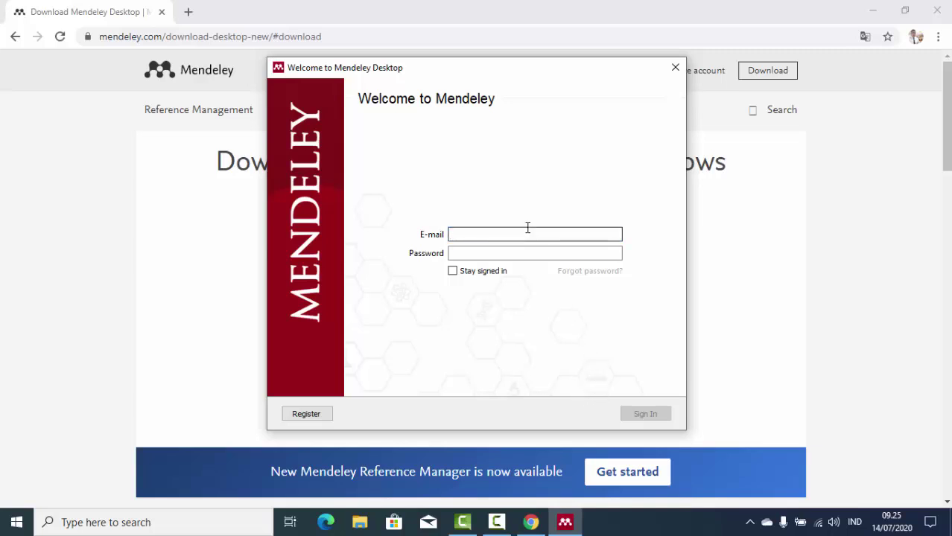
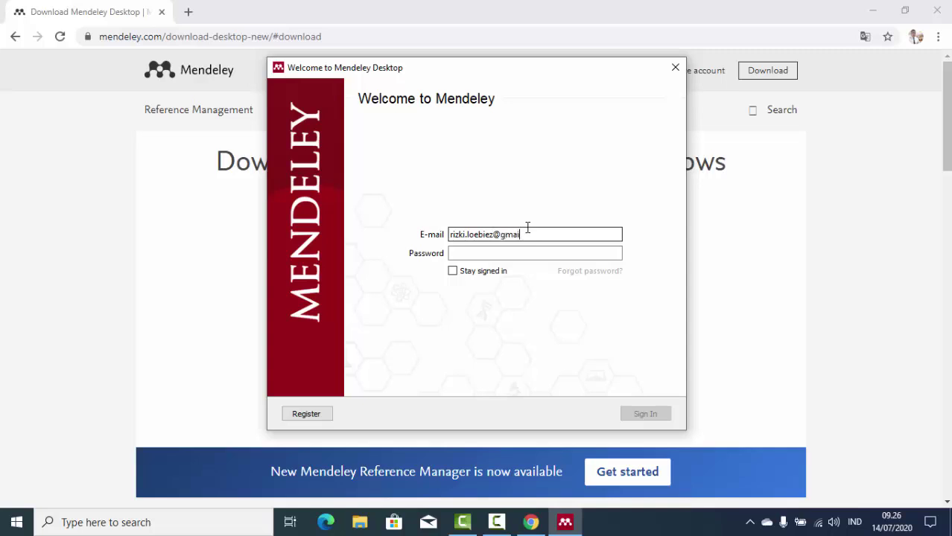
key("Tab")
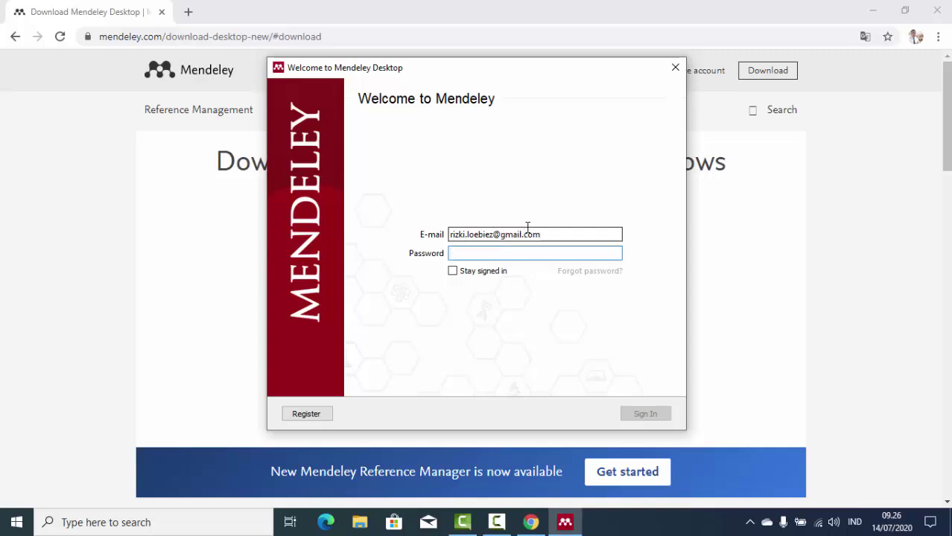
type("•••")
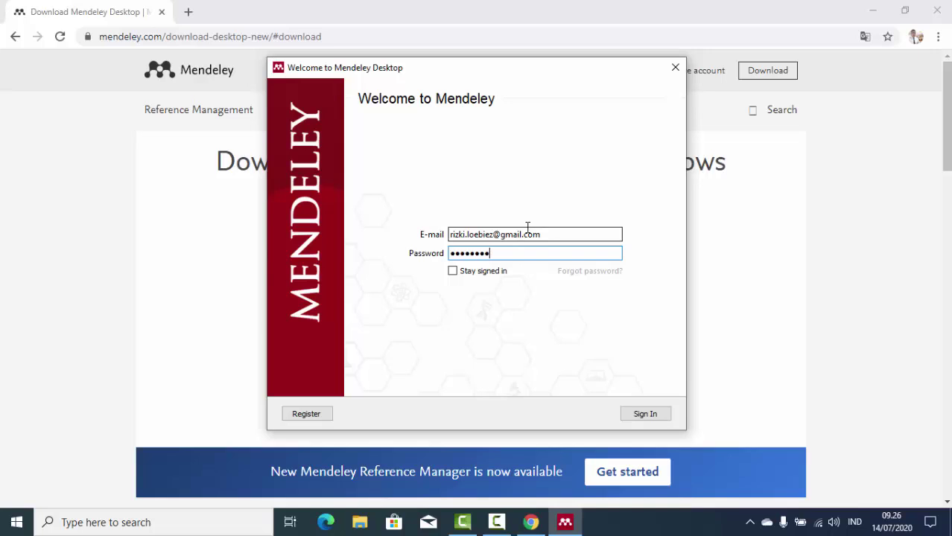
key("Return")
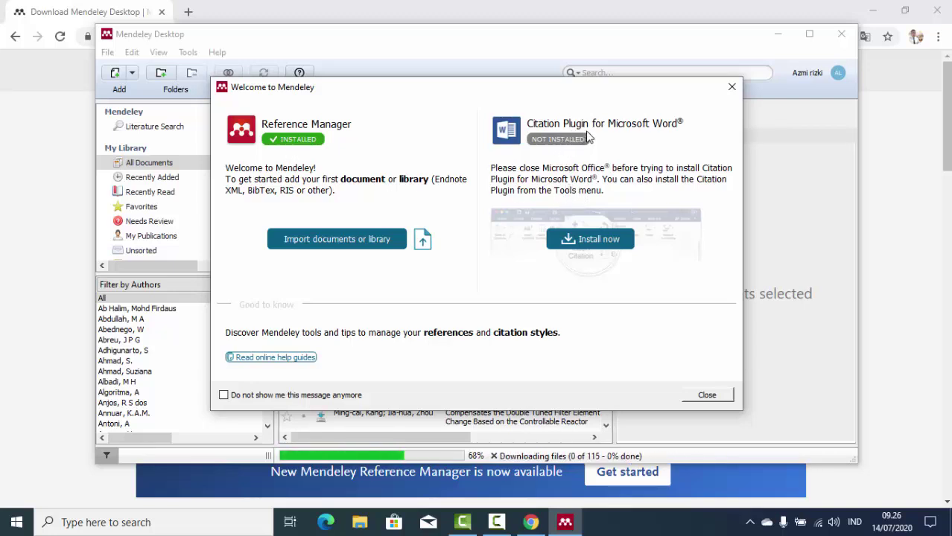
Install the Word Citation Plugin, close the welcome overview, and step through the quick tour.
left_click(596, 246)
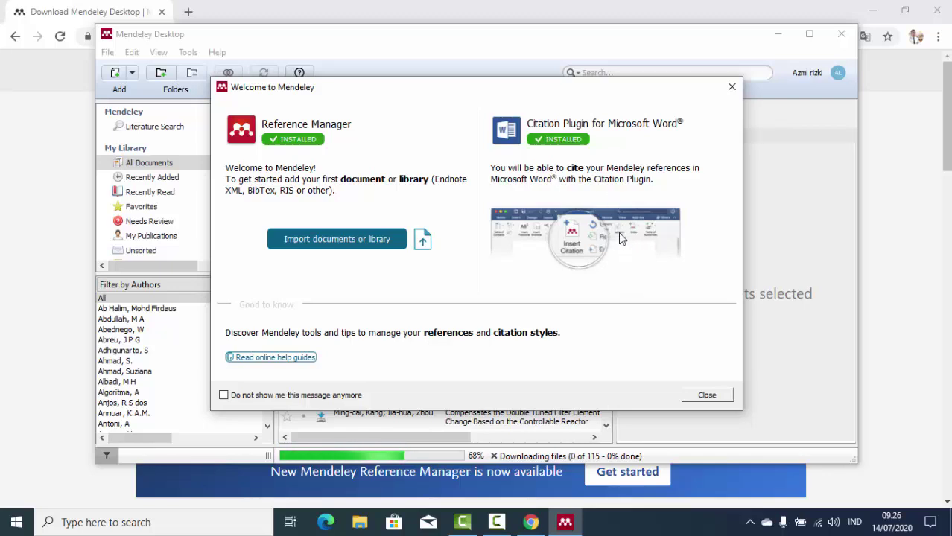
left_click(712, 396)
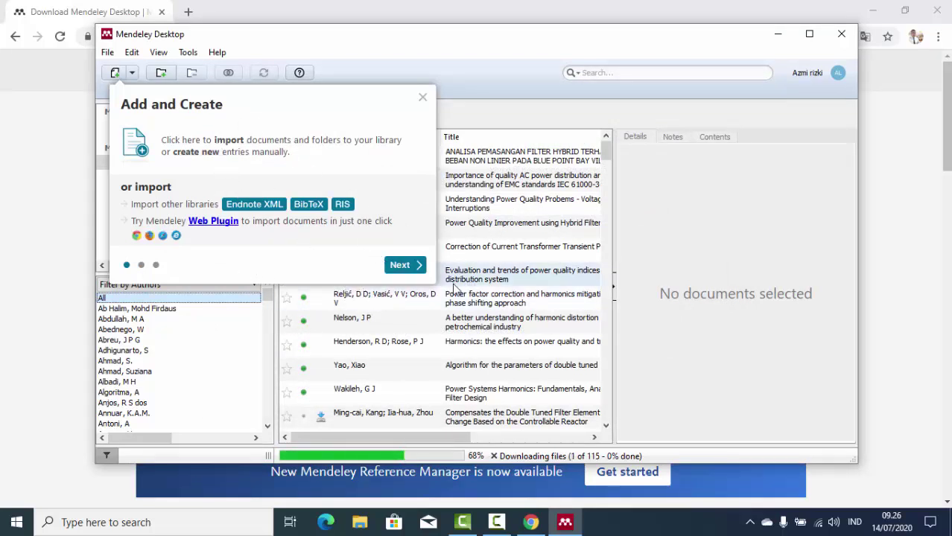
left_click(403, 267)
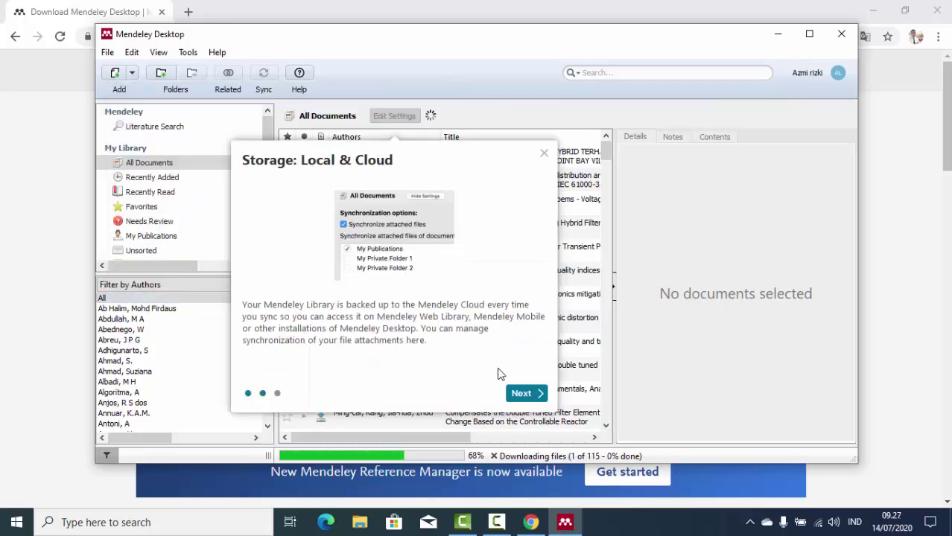
left_click(523, 394)
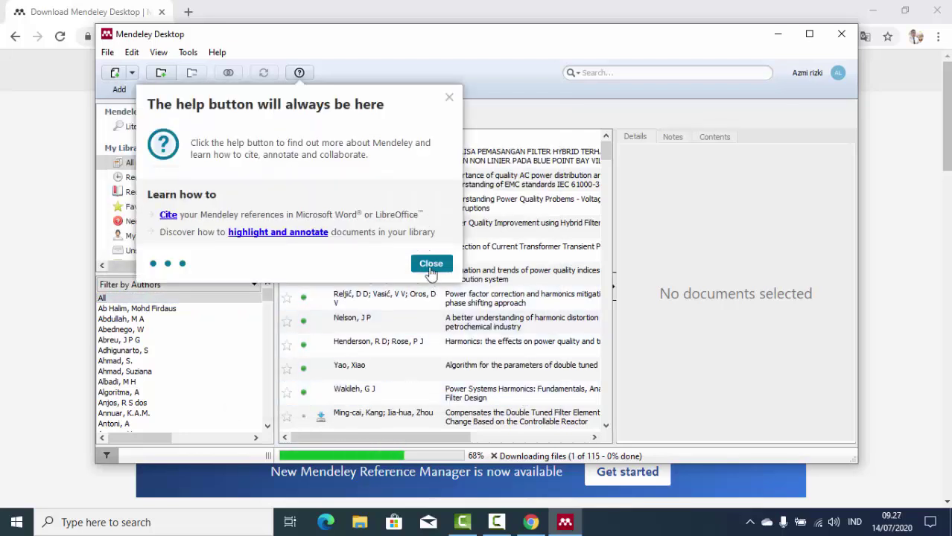
left_click(432, 266)
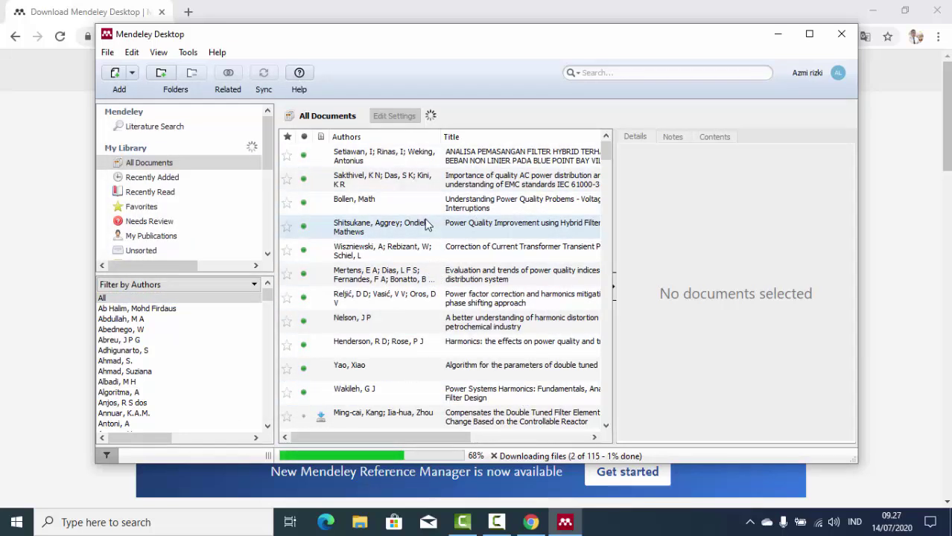
scroll(426, 225, "down", 10)
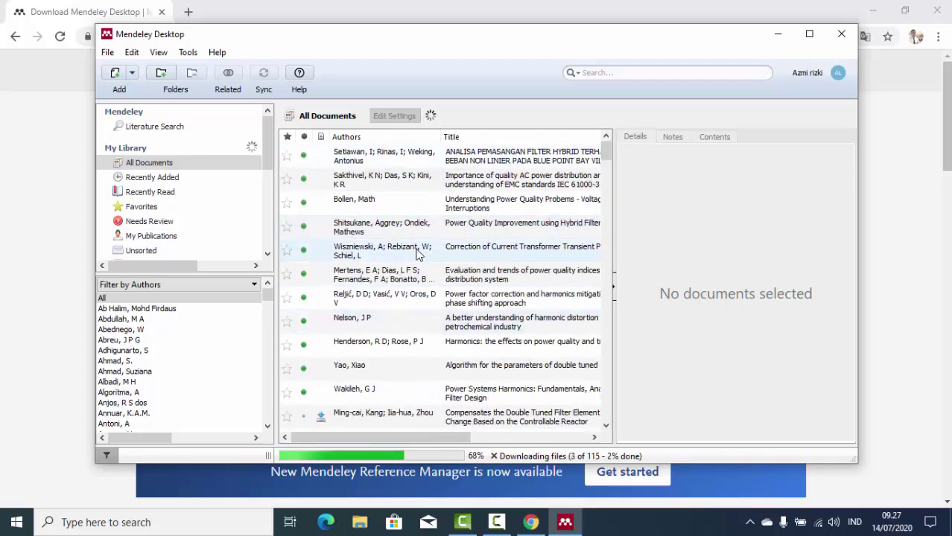
scroll(417, 253, "down", 13)
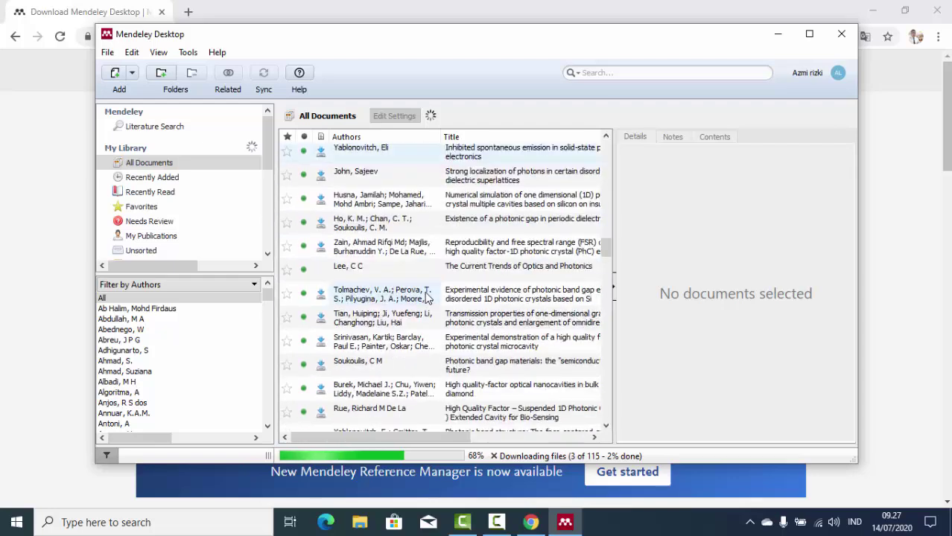
scroll(427, 298, "up", 3)
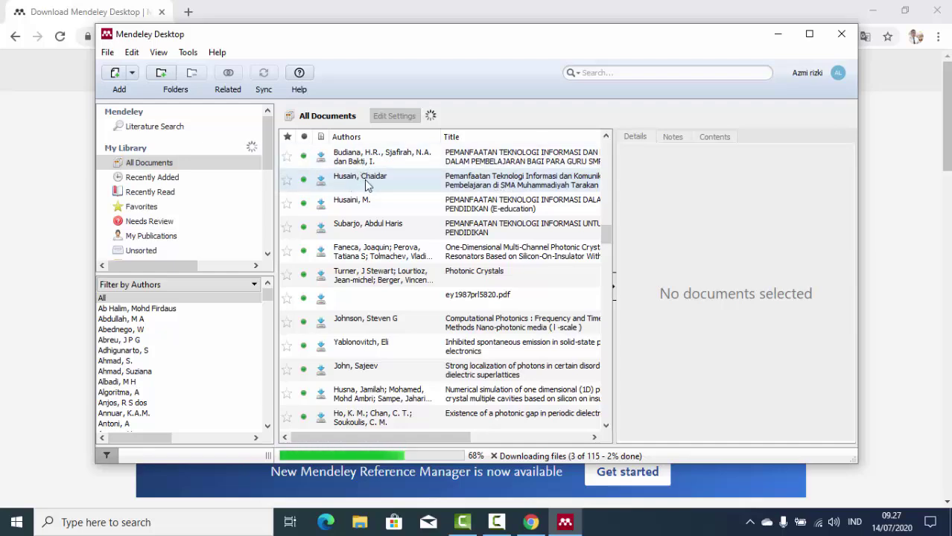
scroll(373, 197, "up", 8)
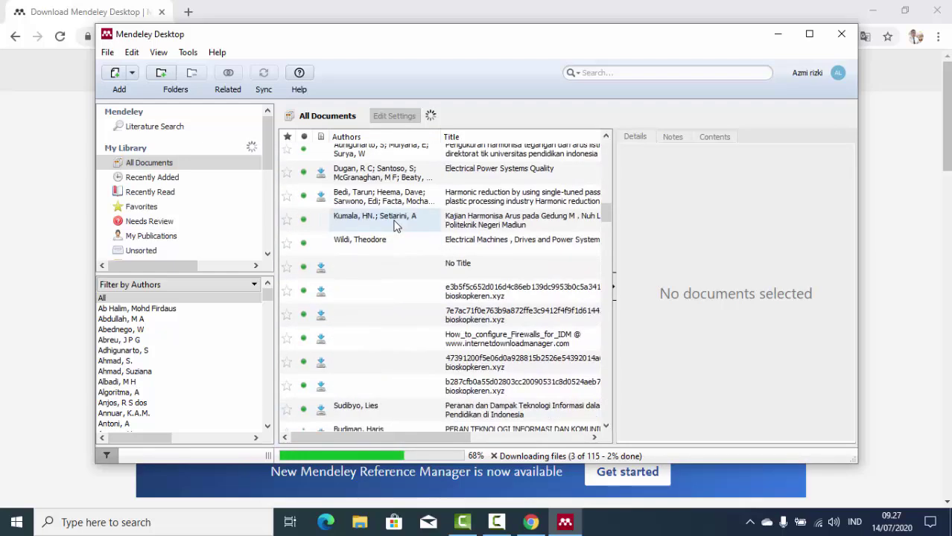
scroll(395, 225, "up", 3)
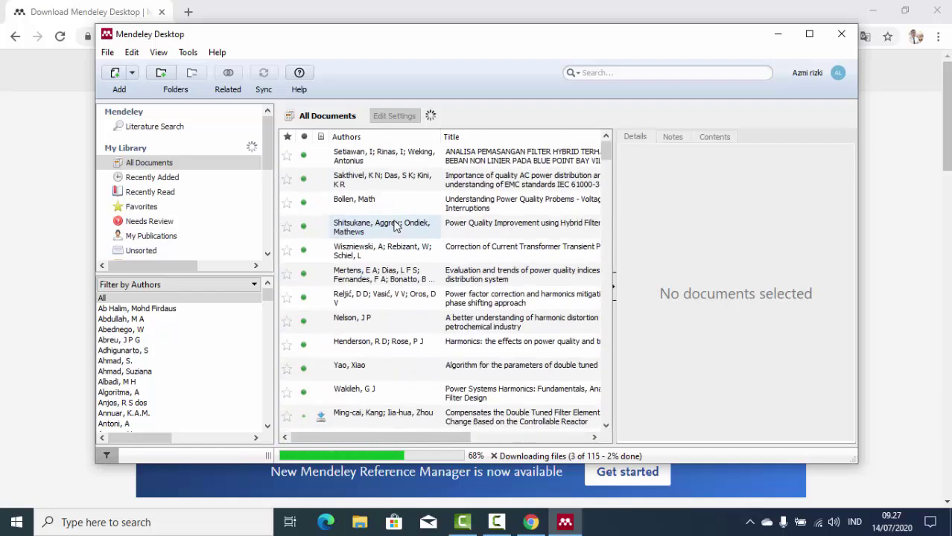
left_click_drag(273, 149, 264, 196)
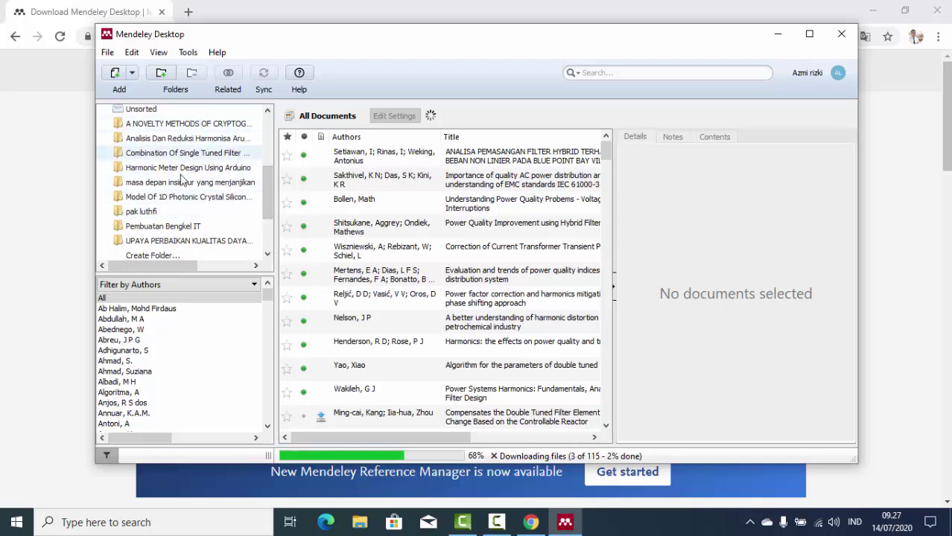
scroll(231, 201, "down", 1)
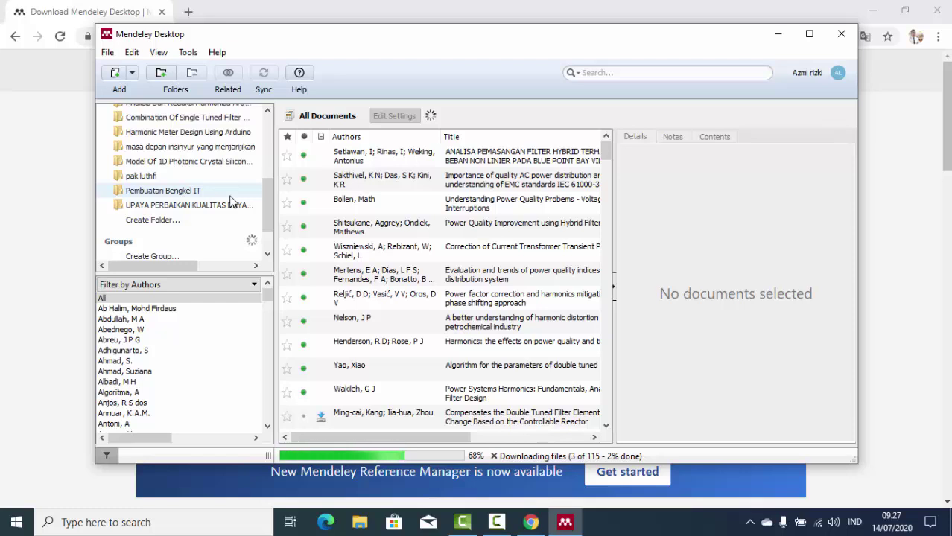
scroll(231, 201, "up", 1)
scroll(238, 190, "up", 1)
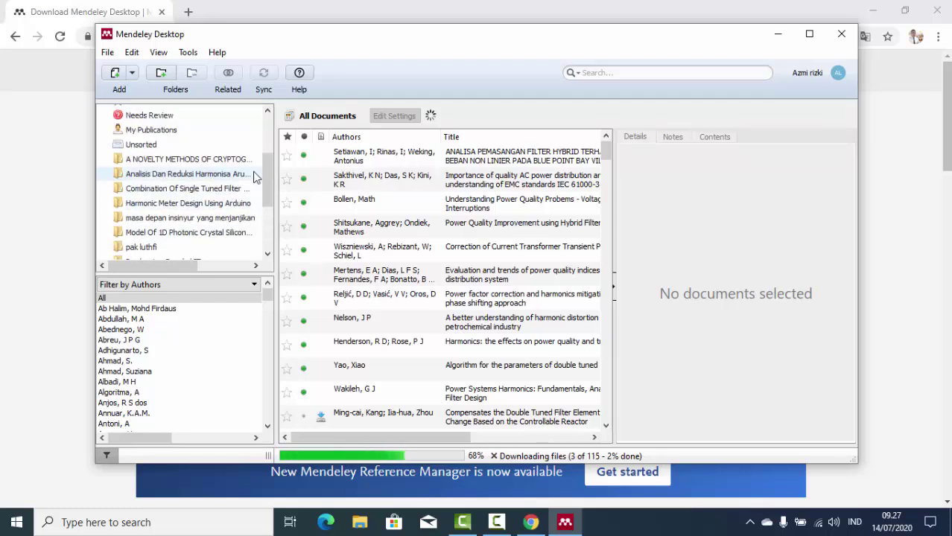
scroll(253, 175, "down", 3)
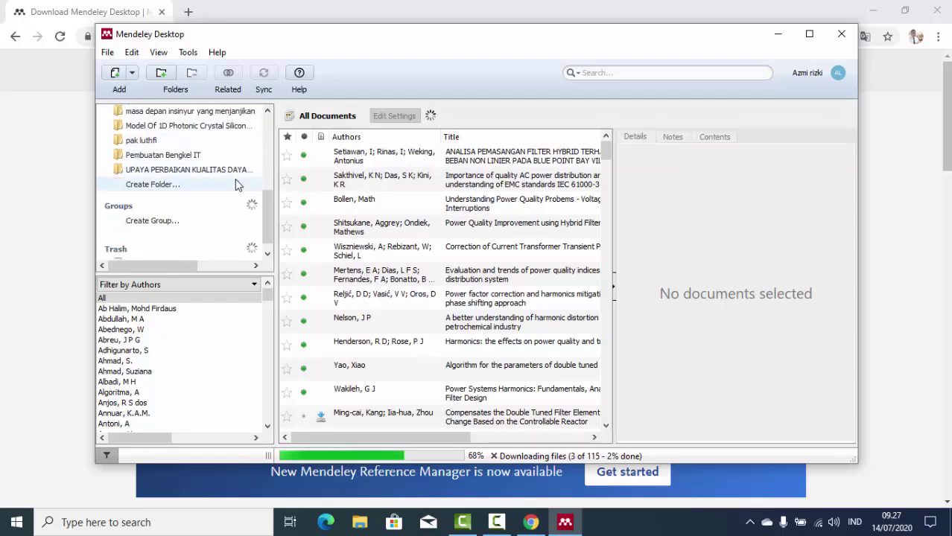
Create a library folder named 'pembelajaran', then open a new tab in Chrome.
left_click(143, 187)
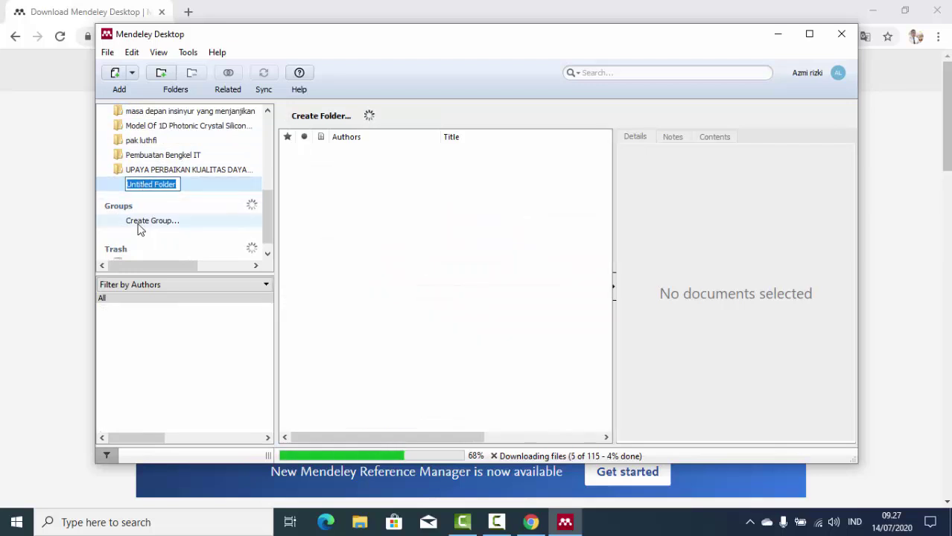
type("p")
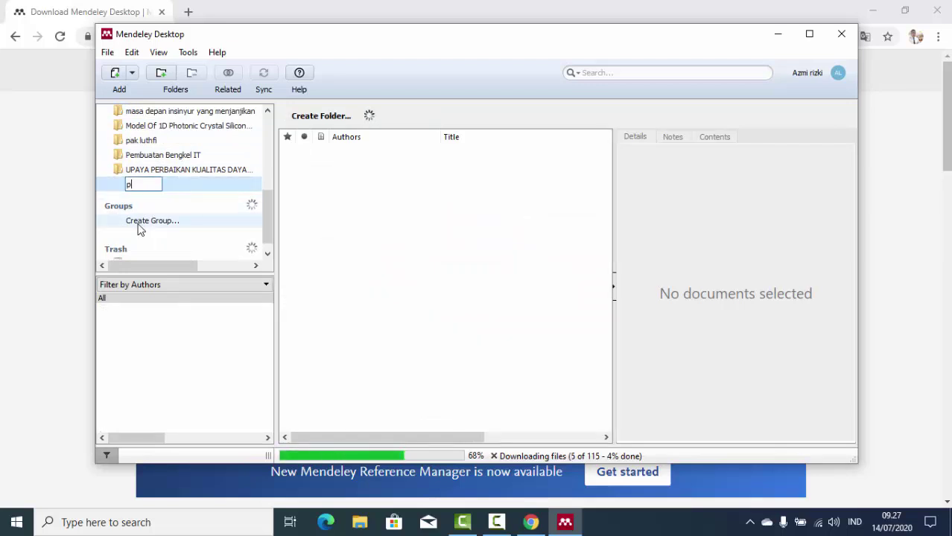
type("embelajaran")
key("Return")
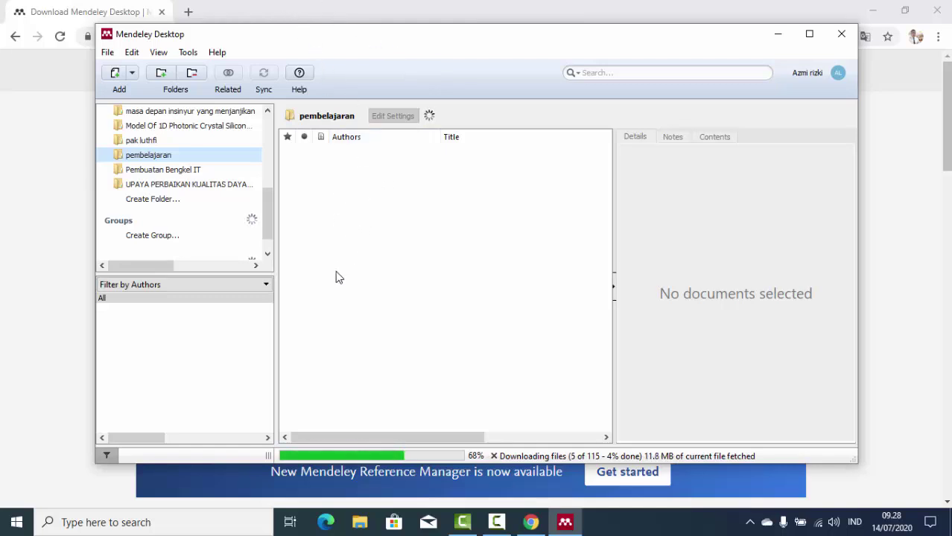
left_click(189, 12)
left_click(189, 12)
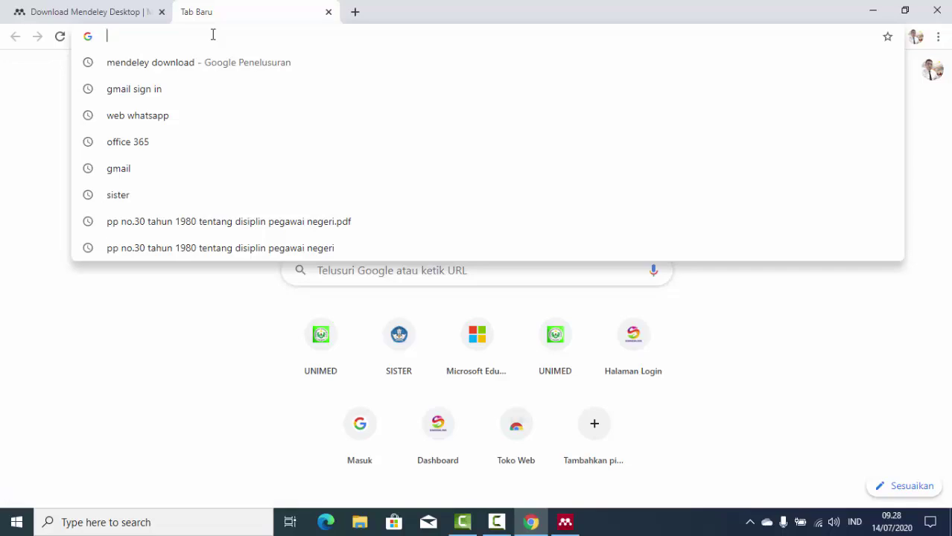
Search 'power quality.pdf', then download the ResearchGate paper as PowerQuality.pdf and open it.
type("power ")
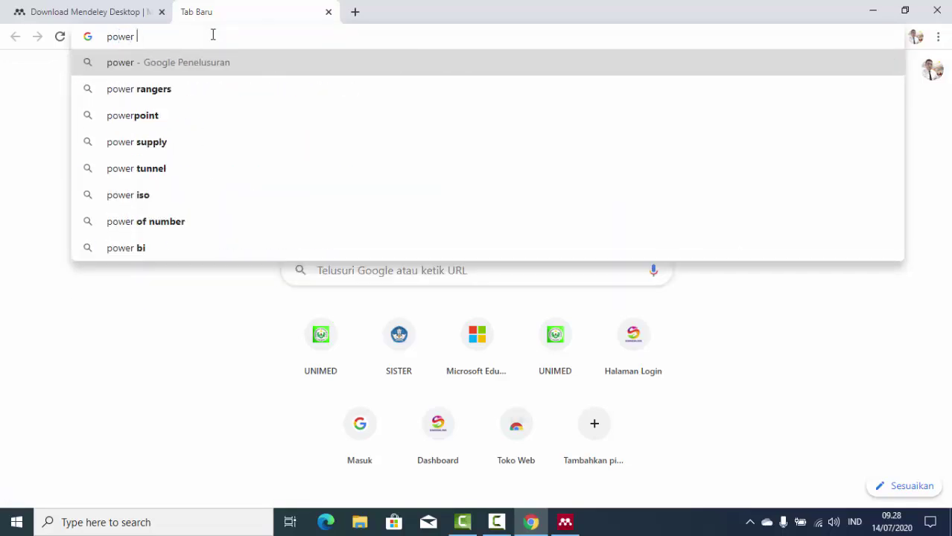
type("qua")
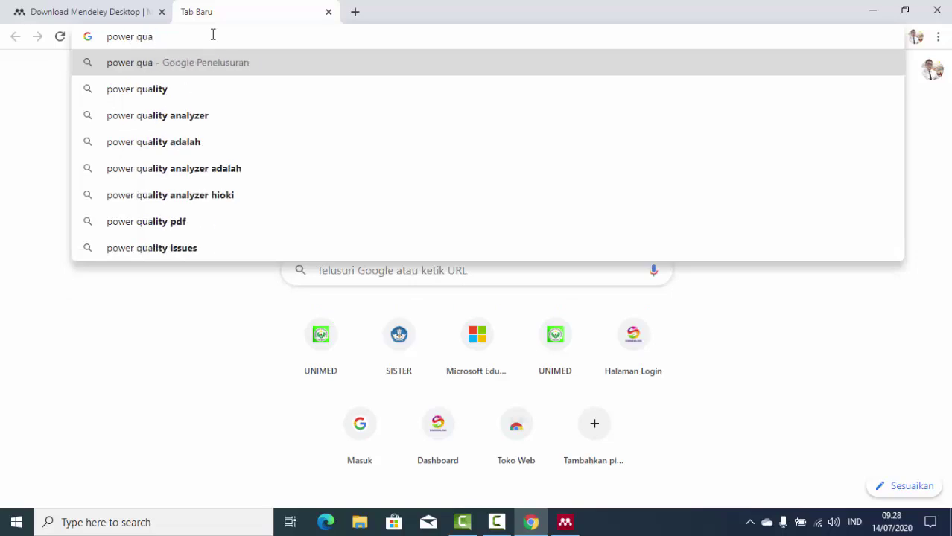
type("lit")
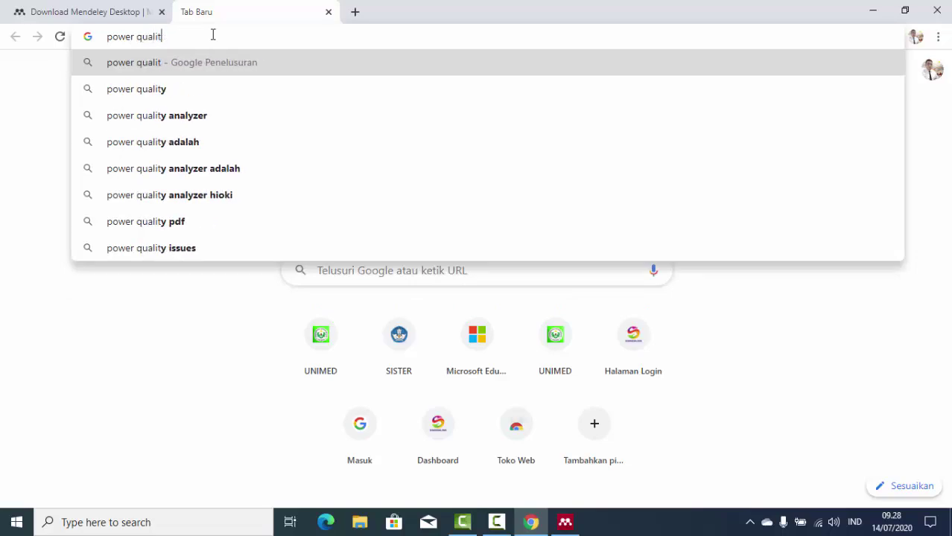
type("y")
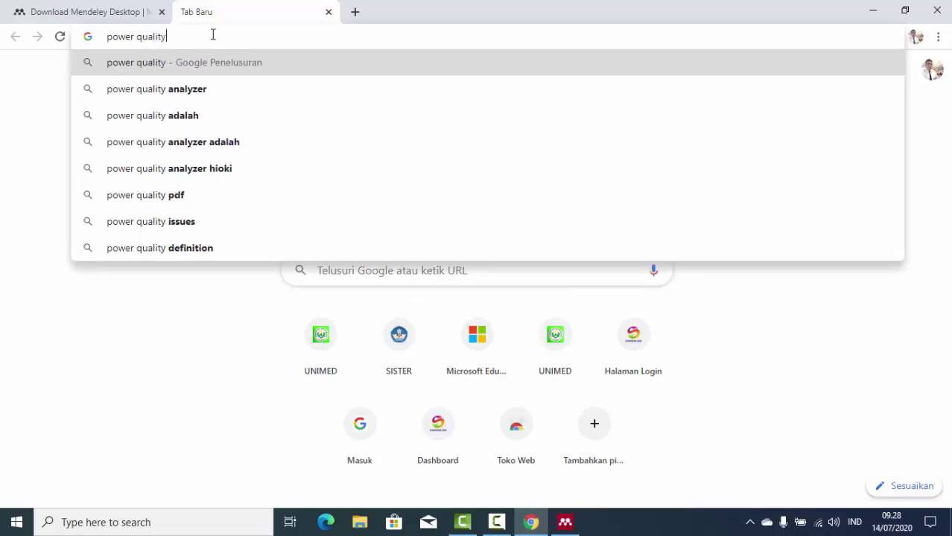
type(".pdf")
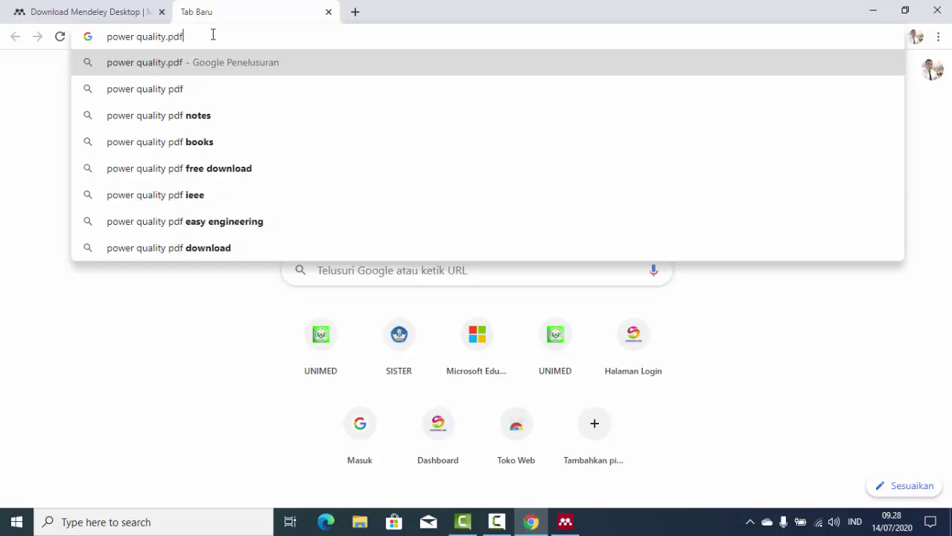
key("Return")
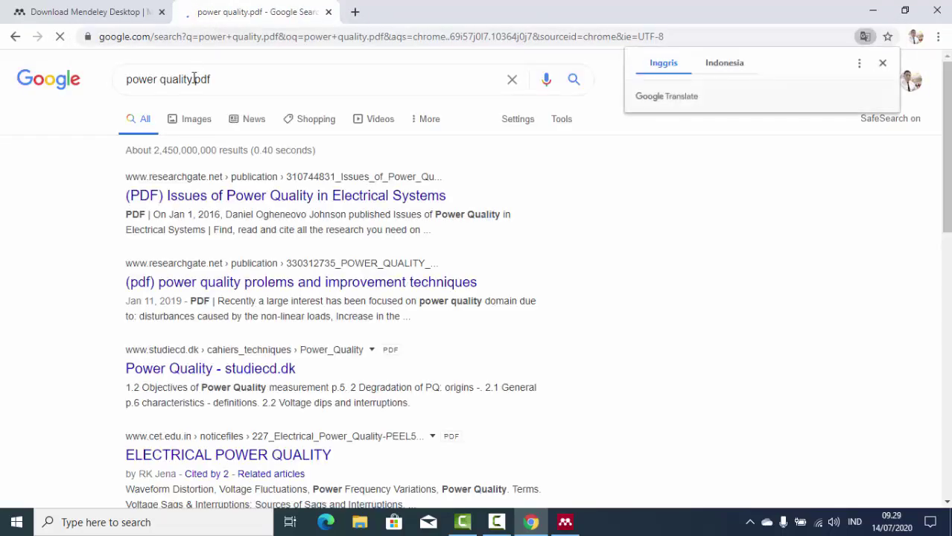
left_click(371, 197)
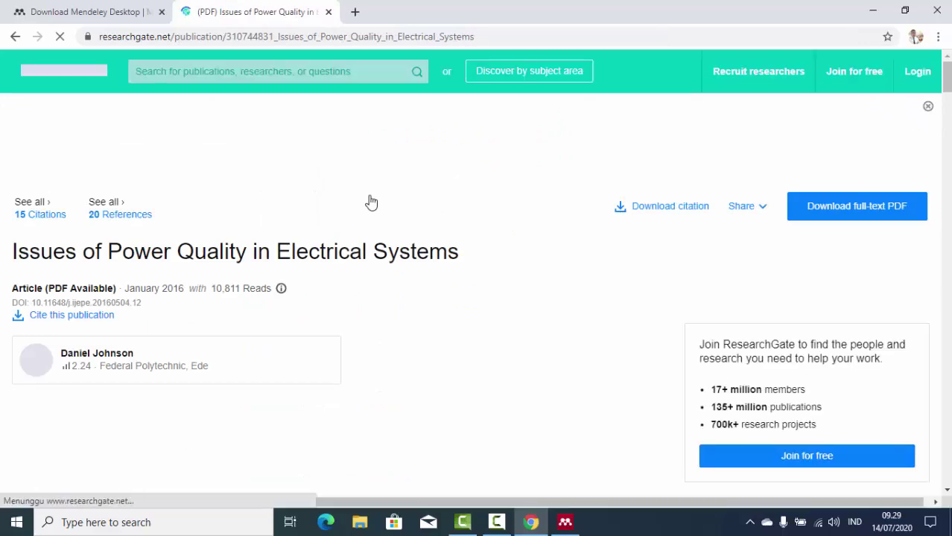
scroll(371, 202, "down", 1)
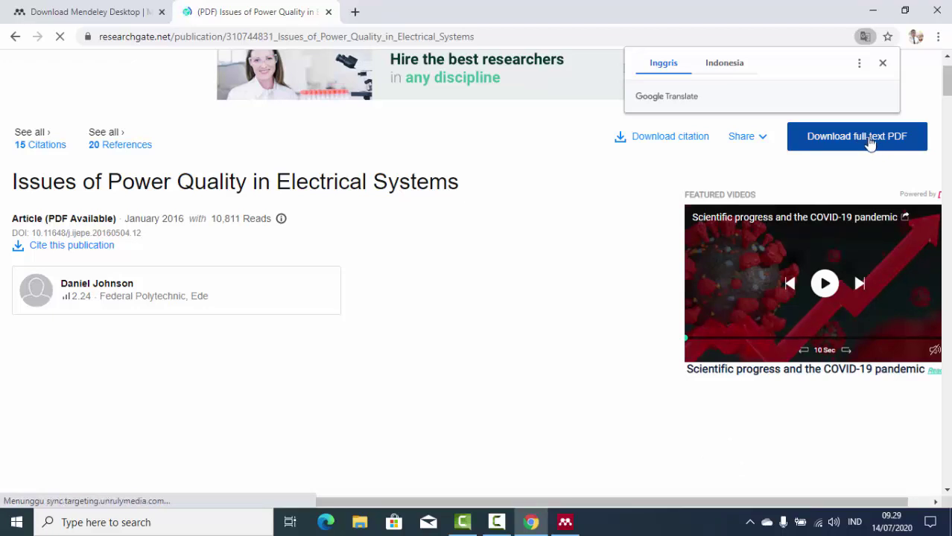
left_click(870, 143)
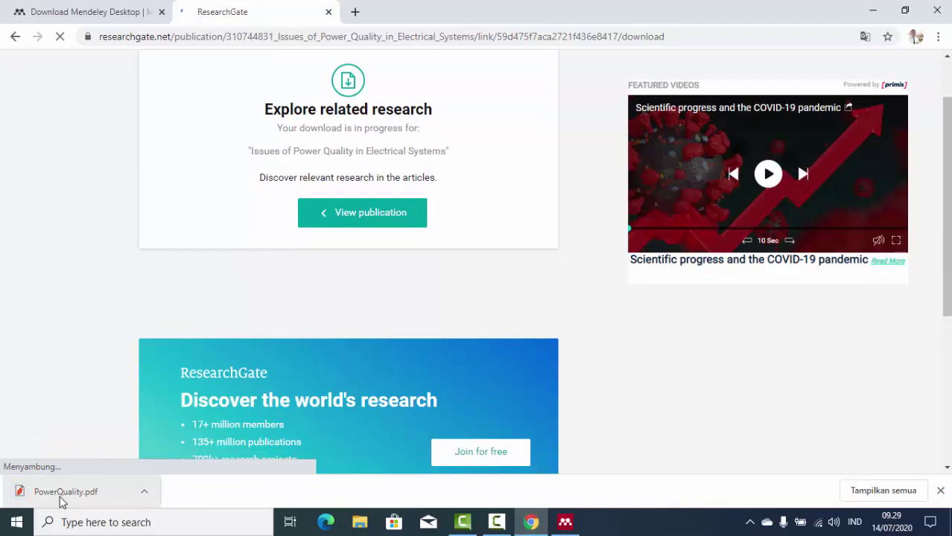
left_click(61, 497)
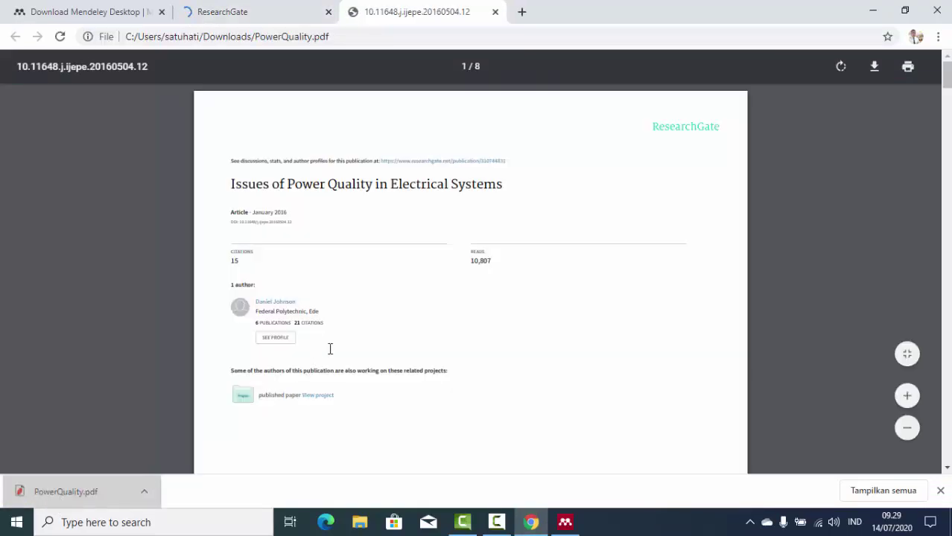
Skim PowerQuality.pdf and highlight its title 'Issues of Power Quality in Electrical Systems'.
scroll(339, 294, "down", 3)
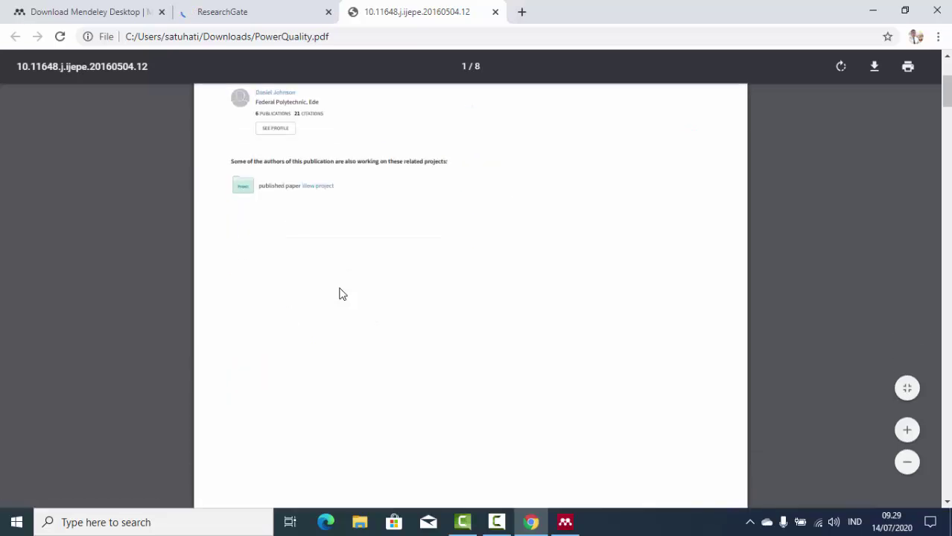
scroll(338, 294, "down", 7)
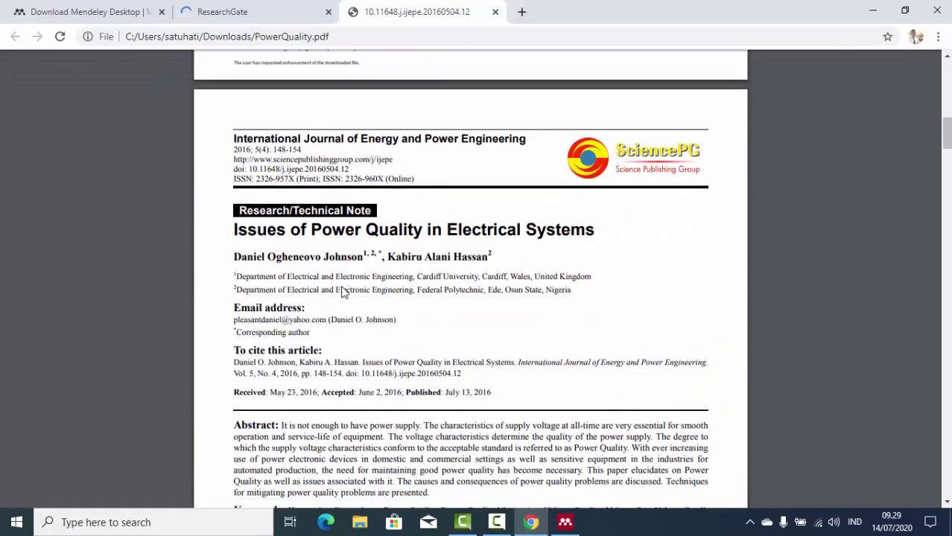
scroll(343, 292, "down", 2)
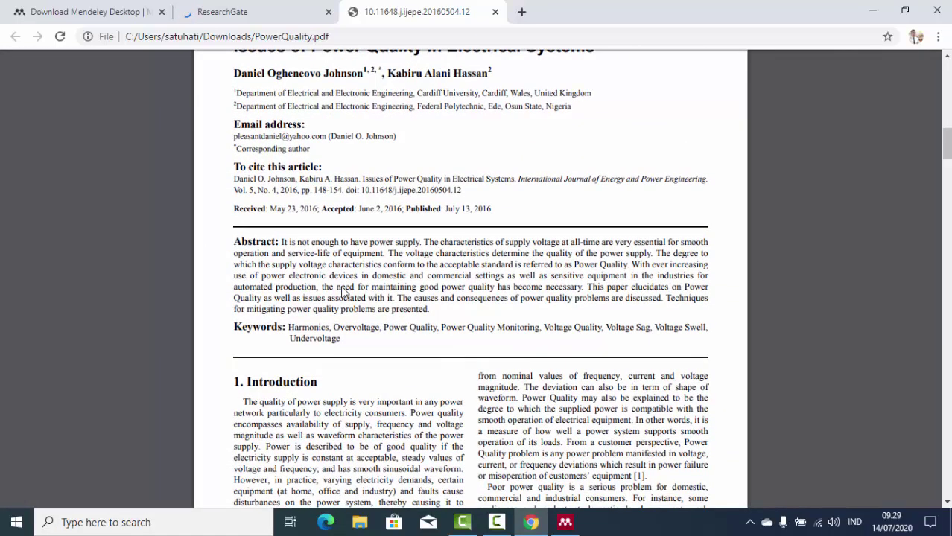
scroll(343, 292, "down", 2)
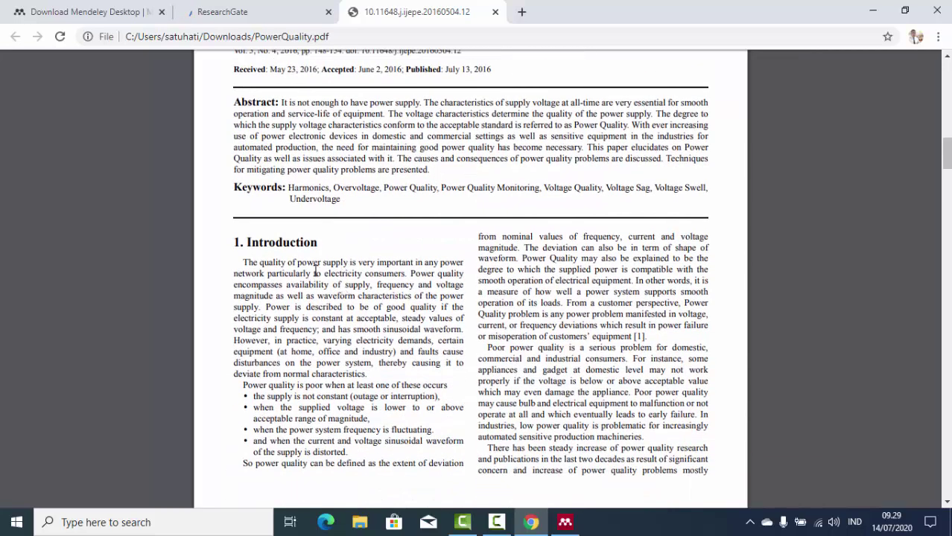
scroll(315, 271, "up", 2)
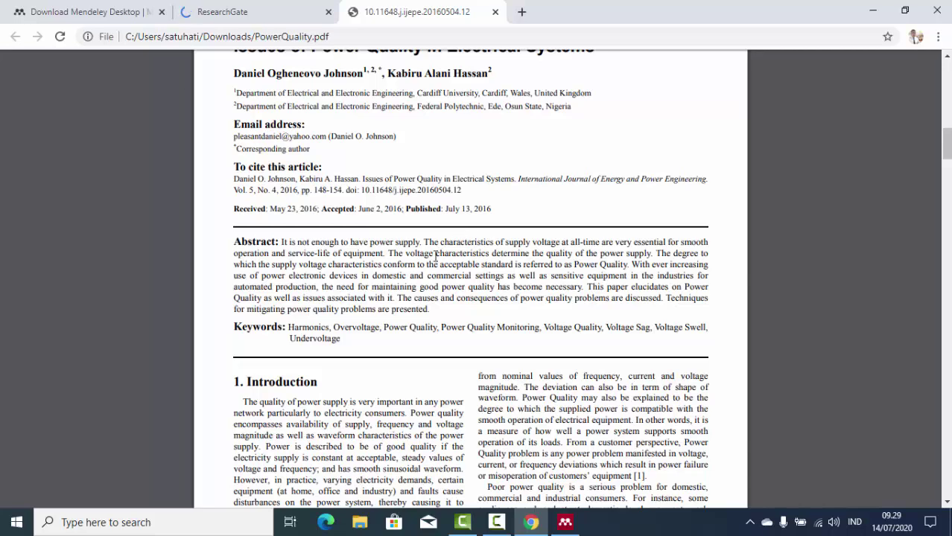
scroll(422, 292, "up", 3)
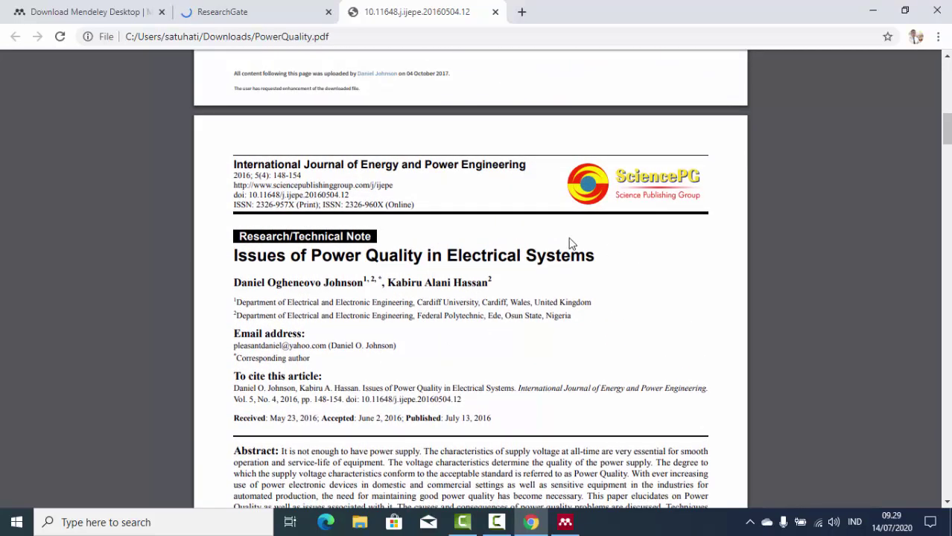
left_click_drag(599, 259, 226, 265)
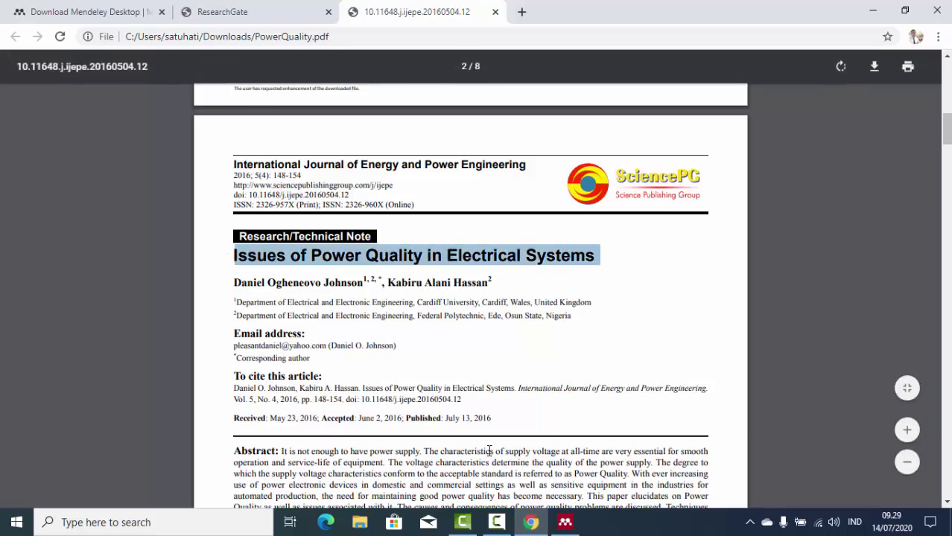
Launch Microsoft Word by searching 'word' from the Start menu.
key("super")
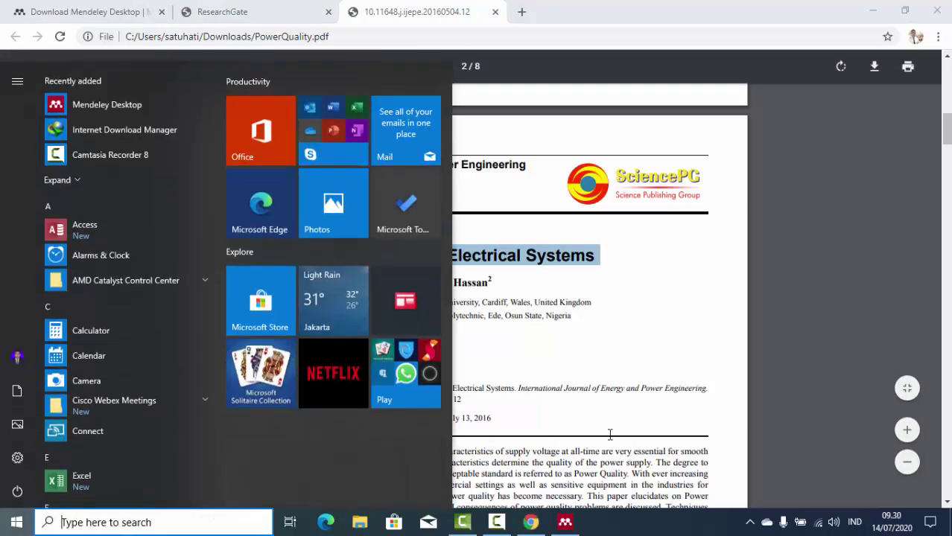
type("wor")
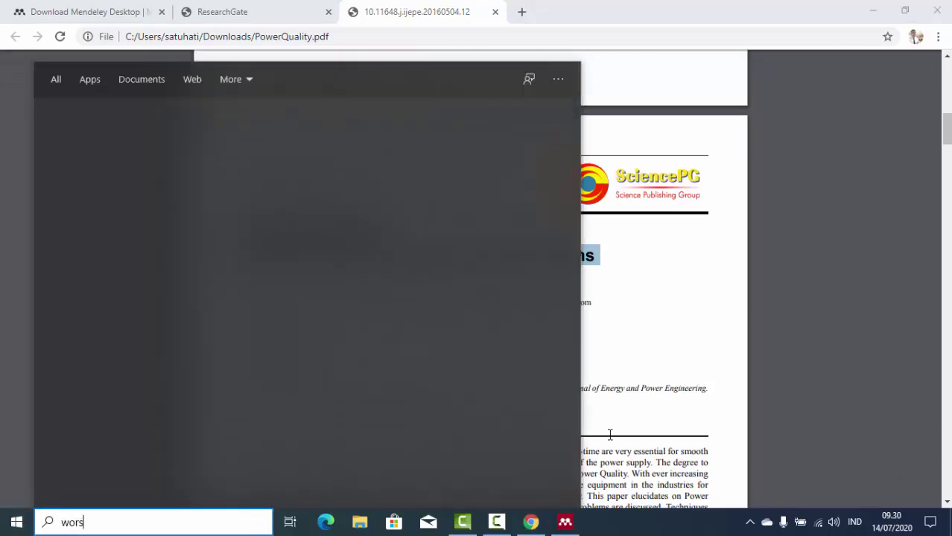
type("d")
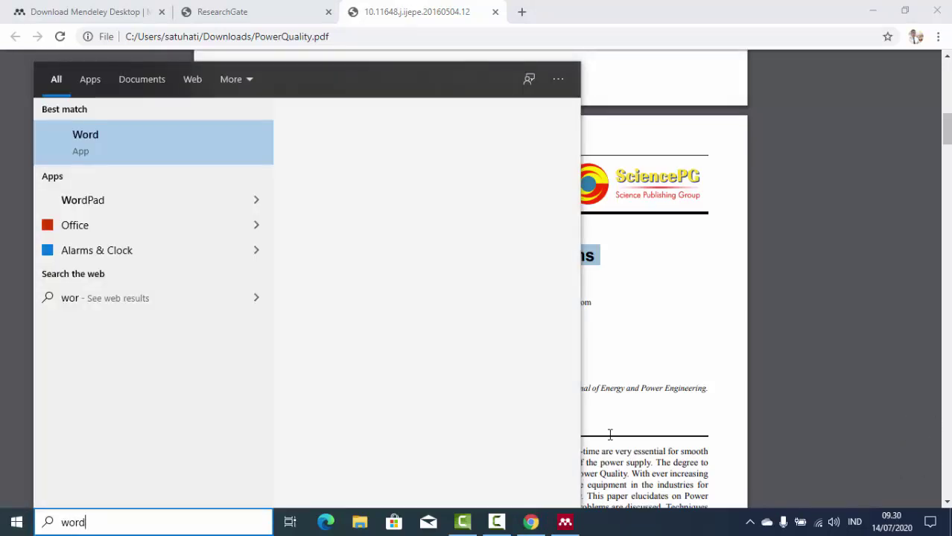
key("Return")
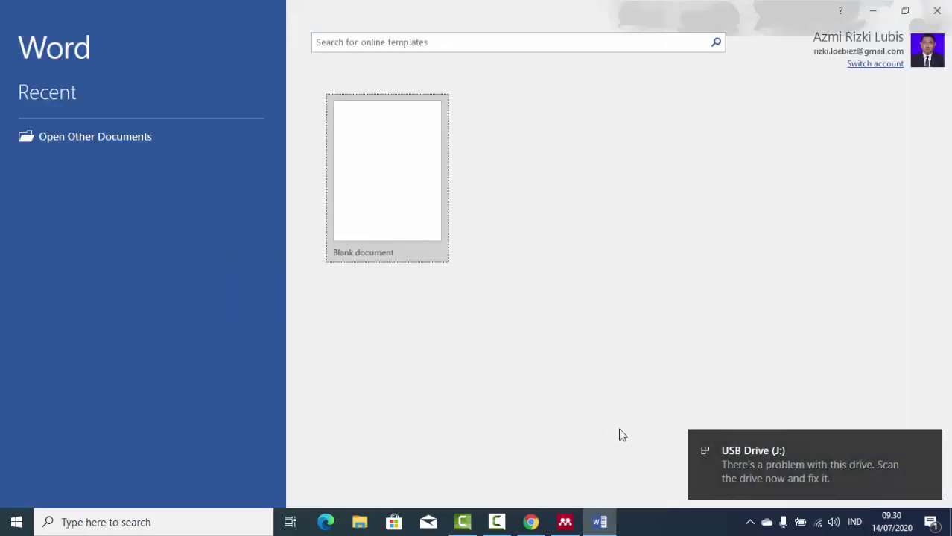
Open the KATA PENGANTAR document from USB Drive (J:) in Word.
left_click(375, 176)
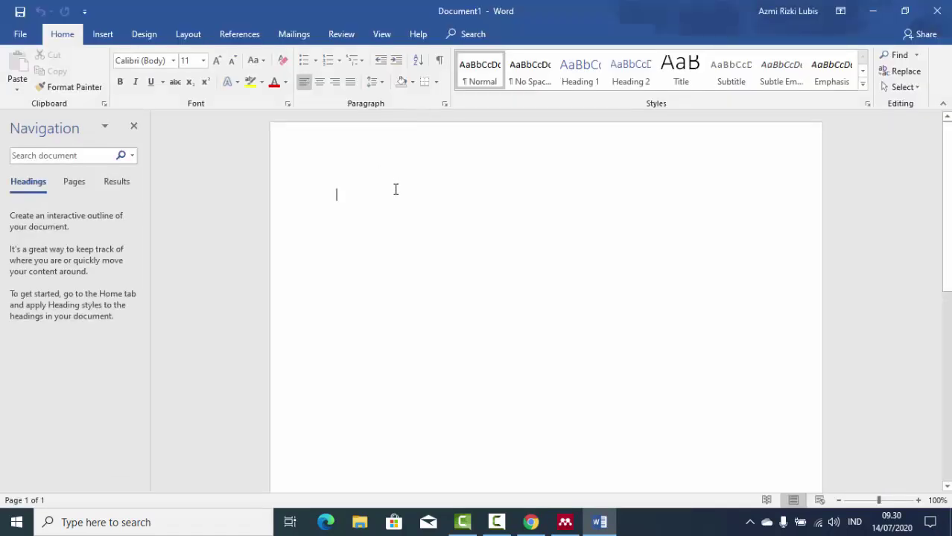
left_click(20, 37)
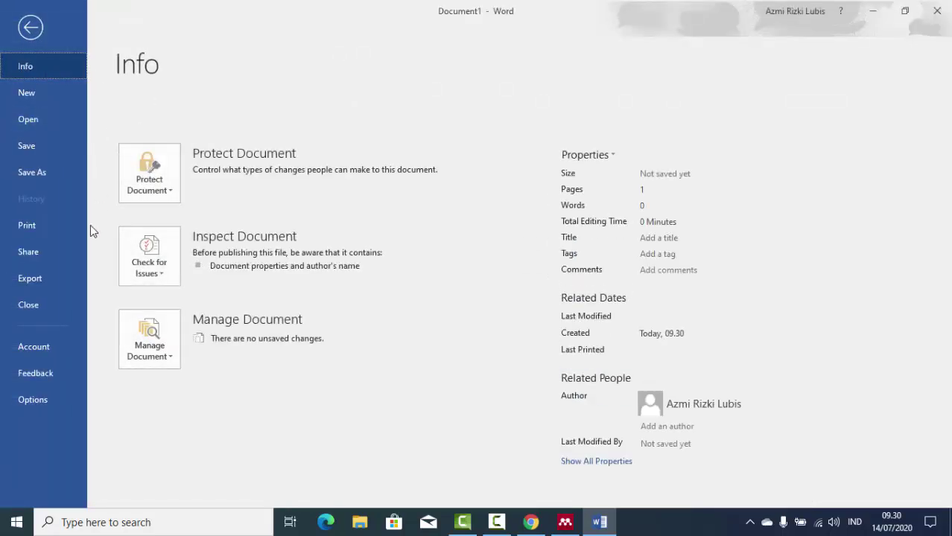
left_click(38, 117)
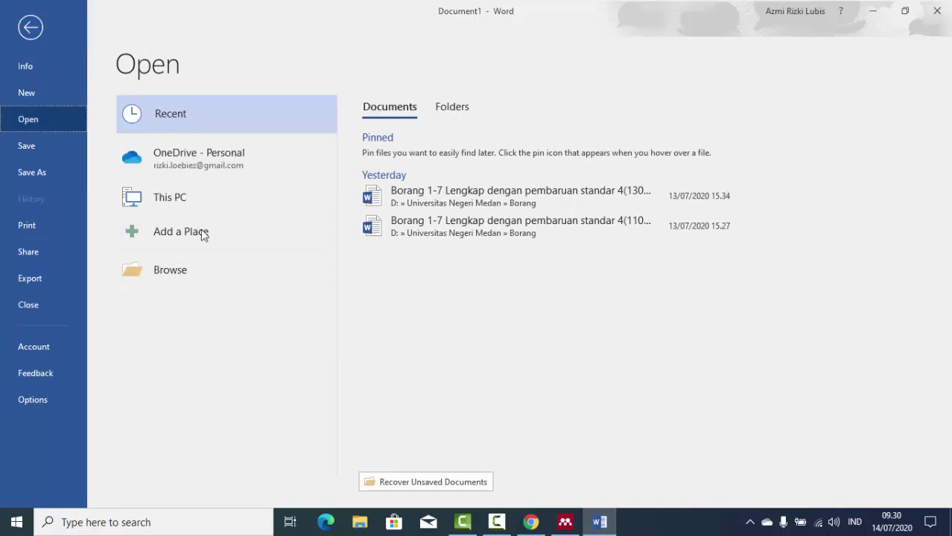
left_click(187, 286)
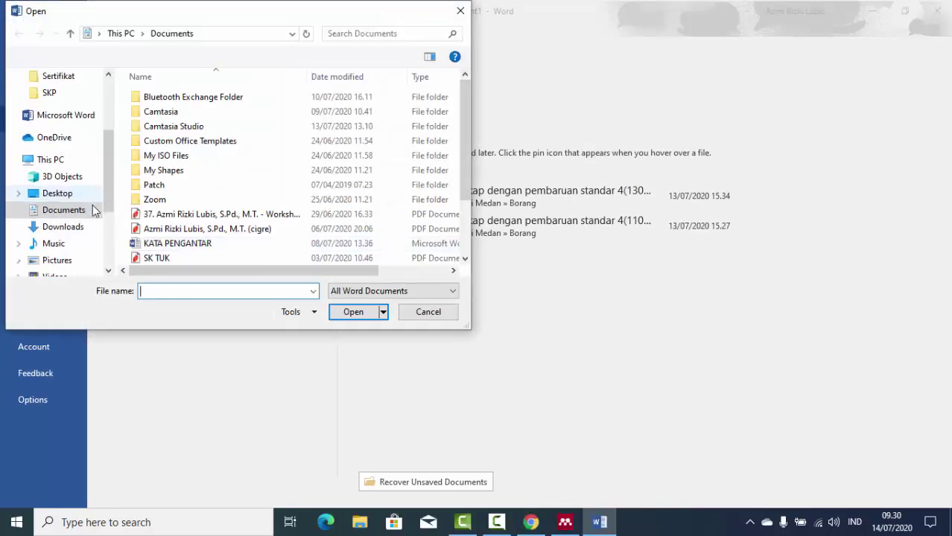
scroll(93, 211, "down", 3)
left_click(83, 244)
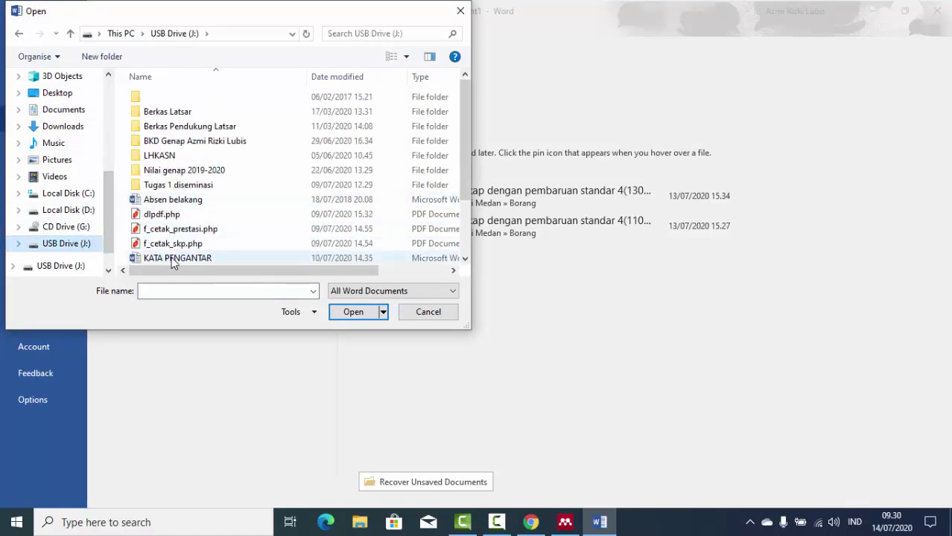
double_click(177, 258)
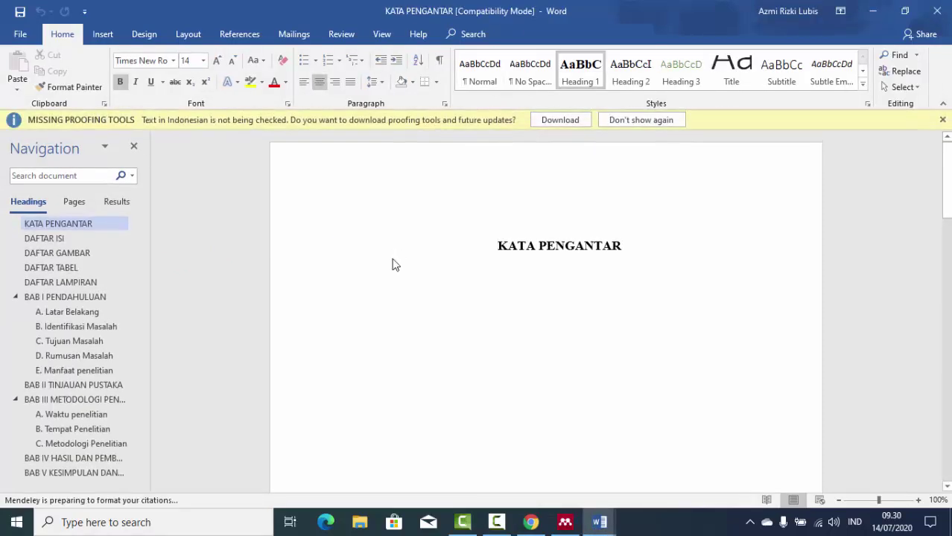
Dismiss the proofing warning and add an empty line under the A. Latar Belakang heading.
left_click(942, 120)
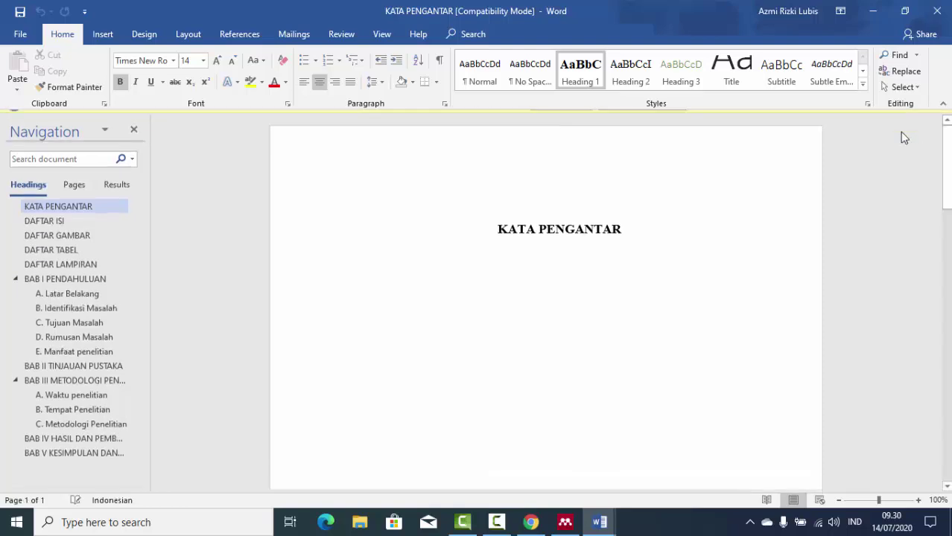
scroll(721, 236, "down", 3)
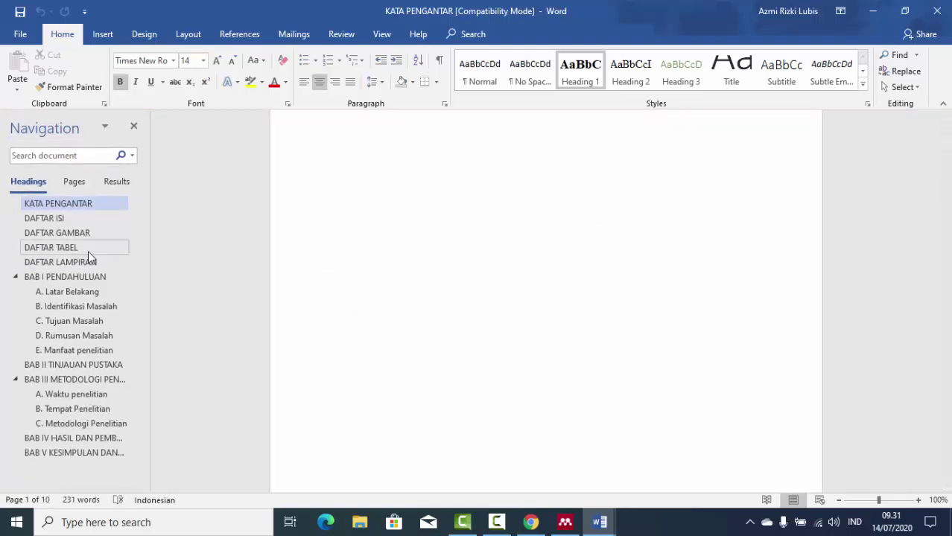
left_click(78, 292)
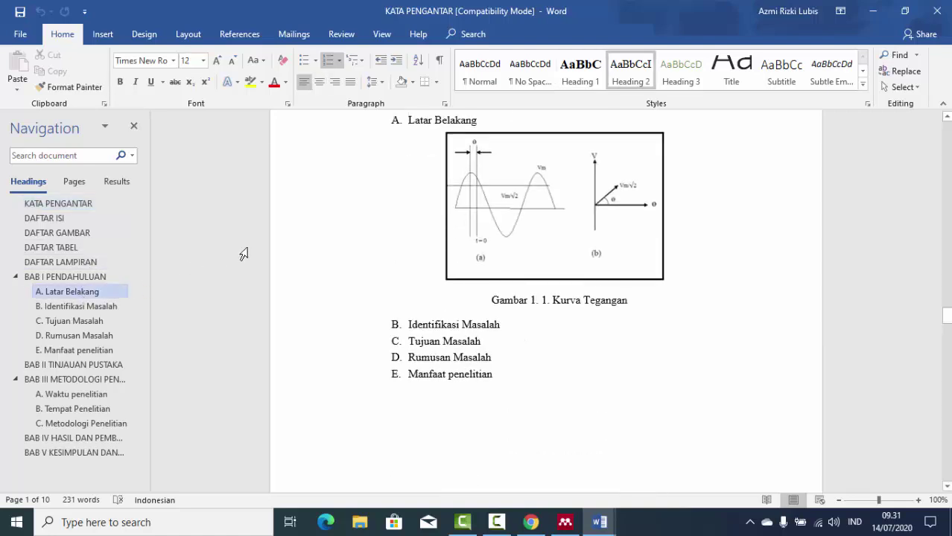
left_click(524, 117)
key("Return")
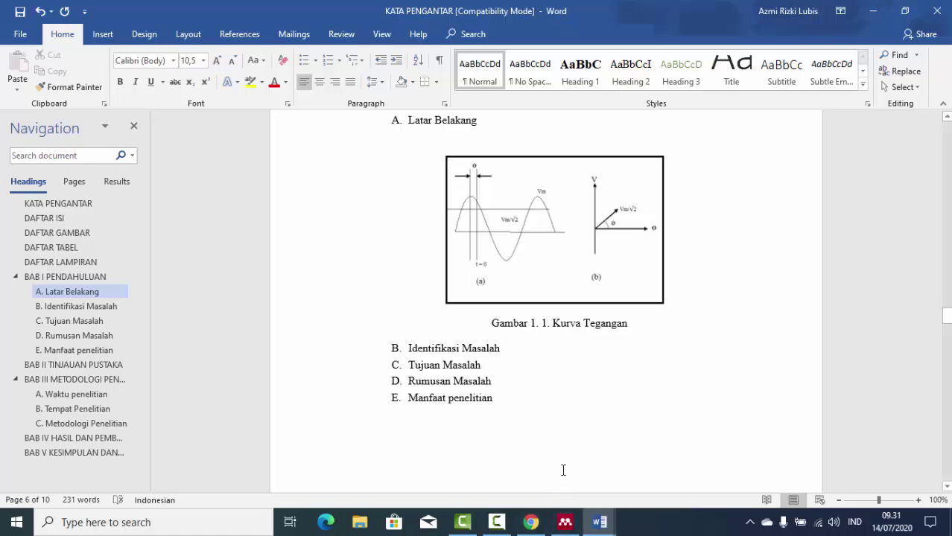
Copy the Introduction's opening sentences from the PowerQuality PDF and paste them justified under Latar Belakang.
left_click(530, 522)
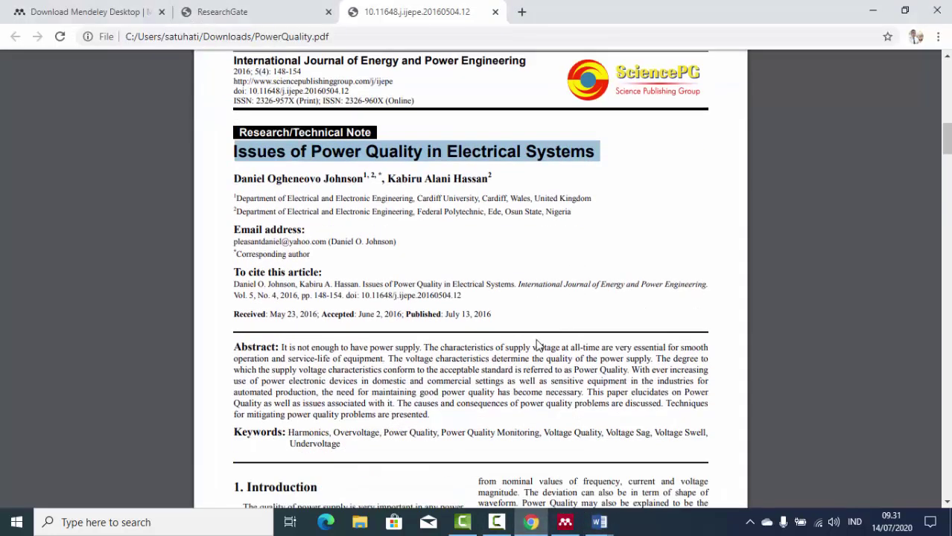
scroll(539, 344, "down", 5)
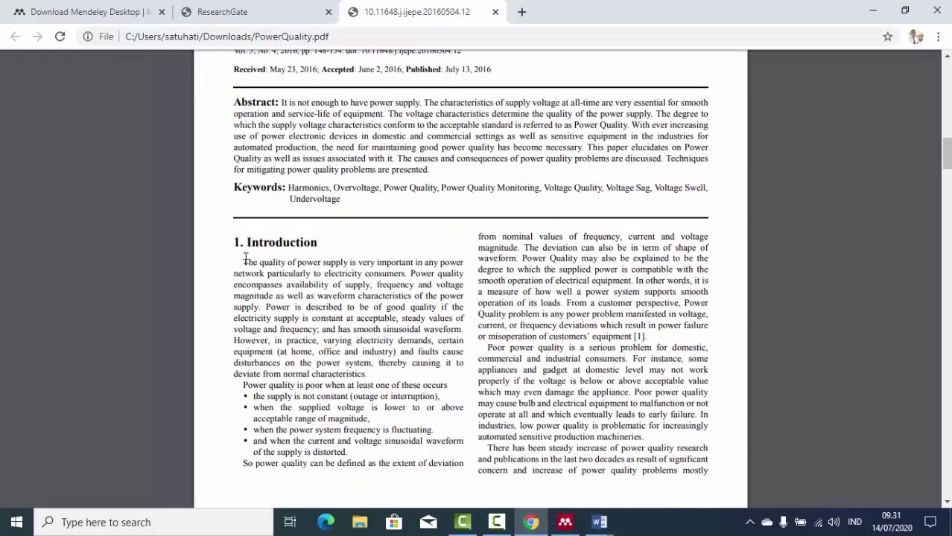
left_click_drag(243, 260, 261, 306)
key("ctrl+c")
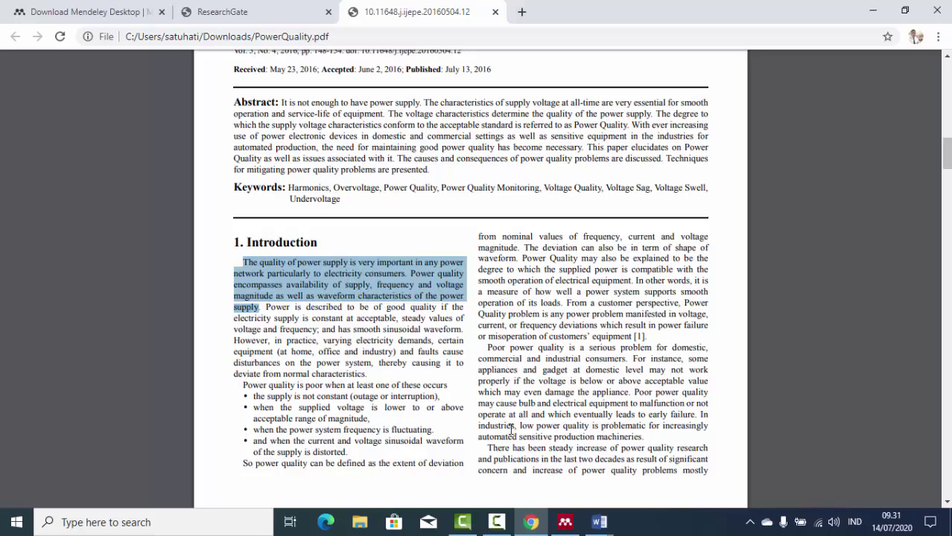
left_click(536, 523)
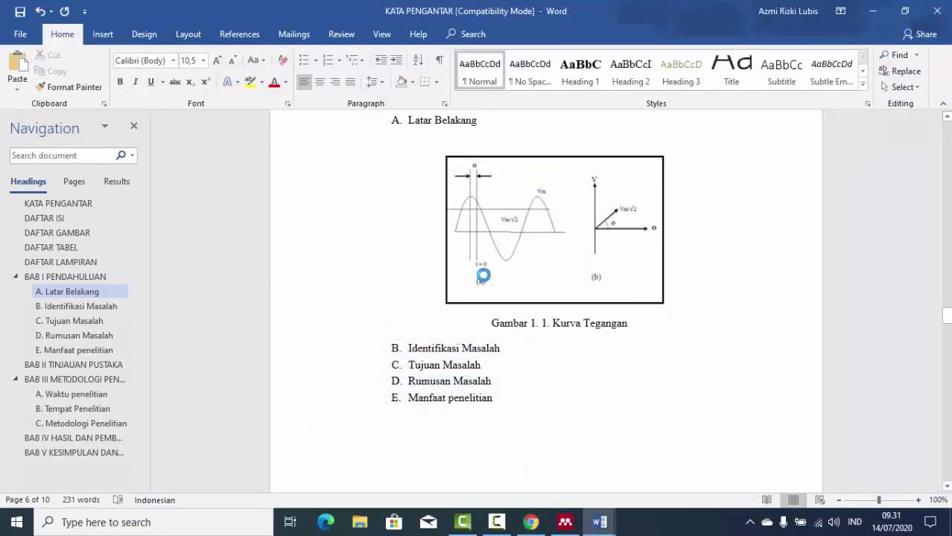
key("ctrl+v")
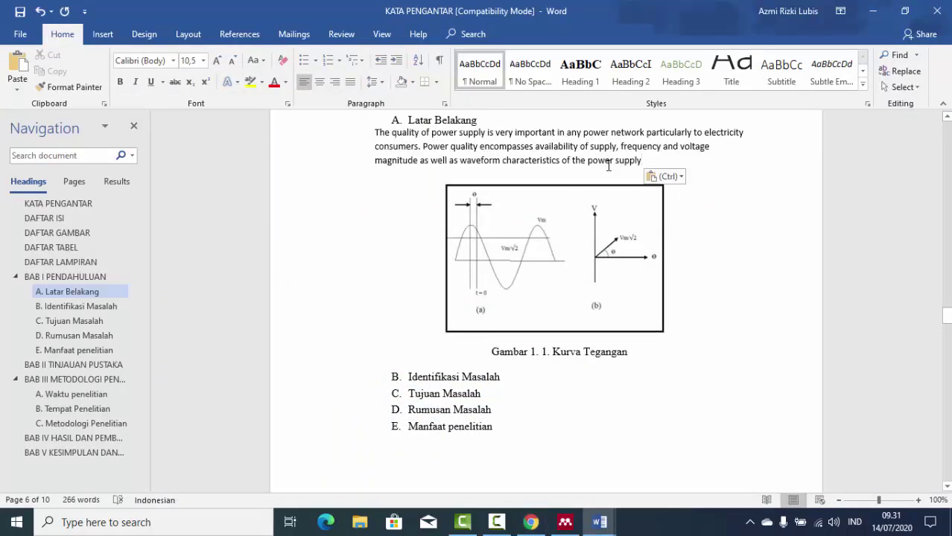
key("ctrl+j")
scroll(535, 165, "up", 2)
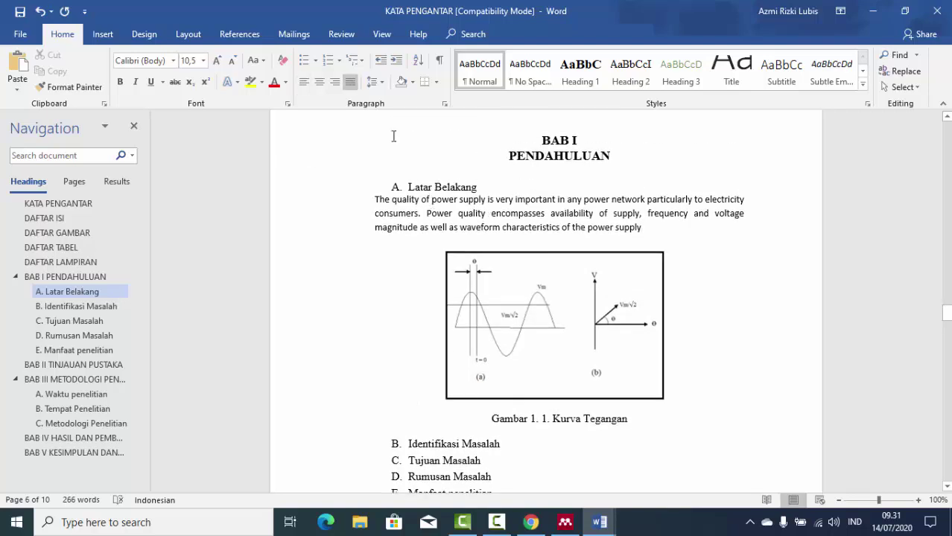
Modify the Heading 2 style's paragraph settings to add 12 pt spacing after.
left_click(459, 188)
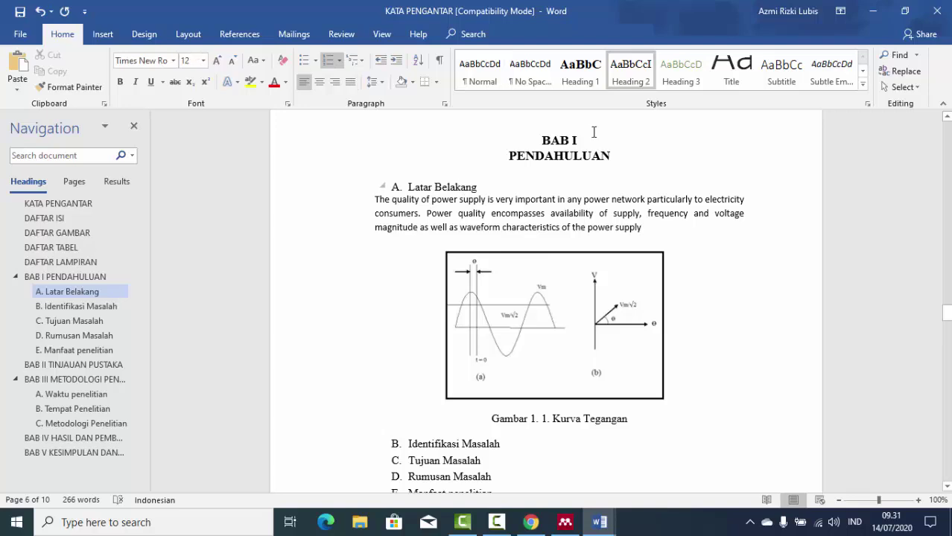
right_click(650, 76)
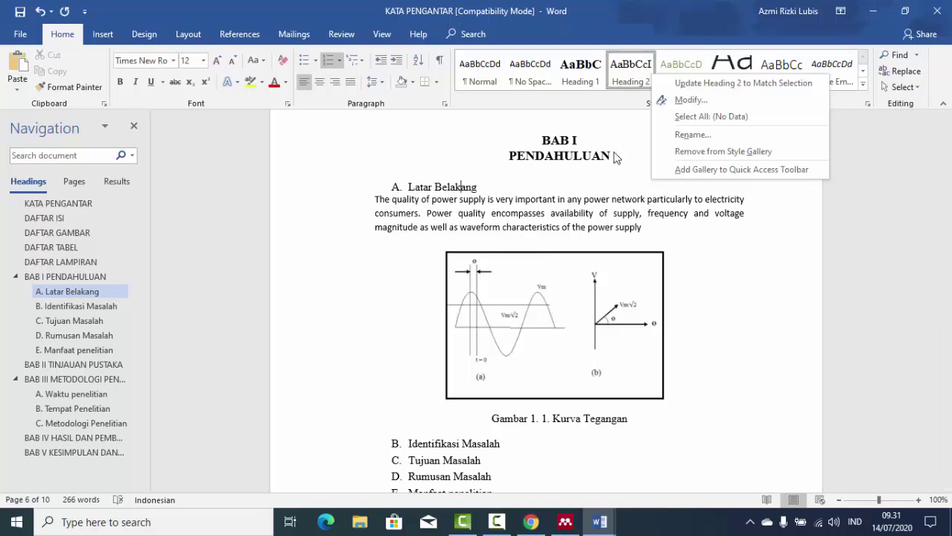
left_click(705, 103)
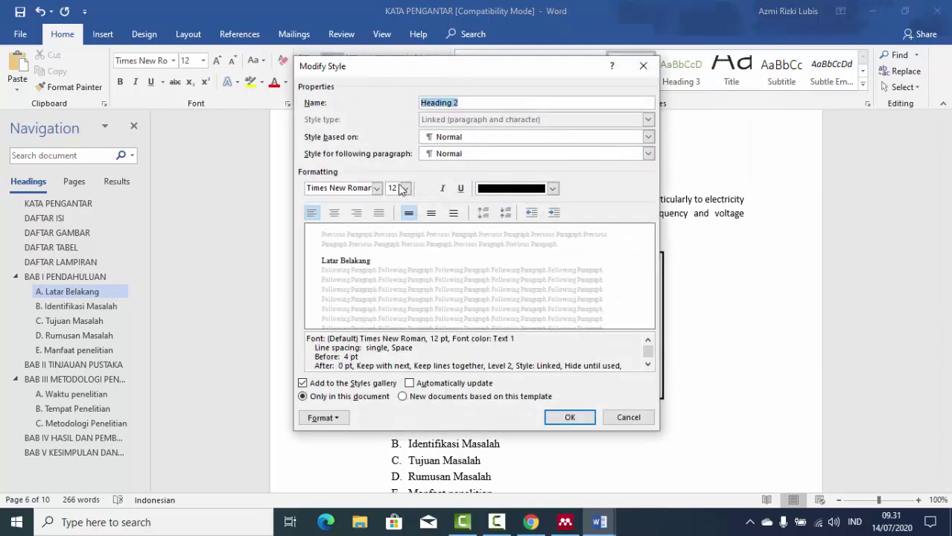
left_click(328, 418)
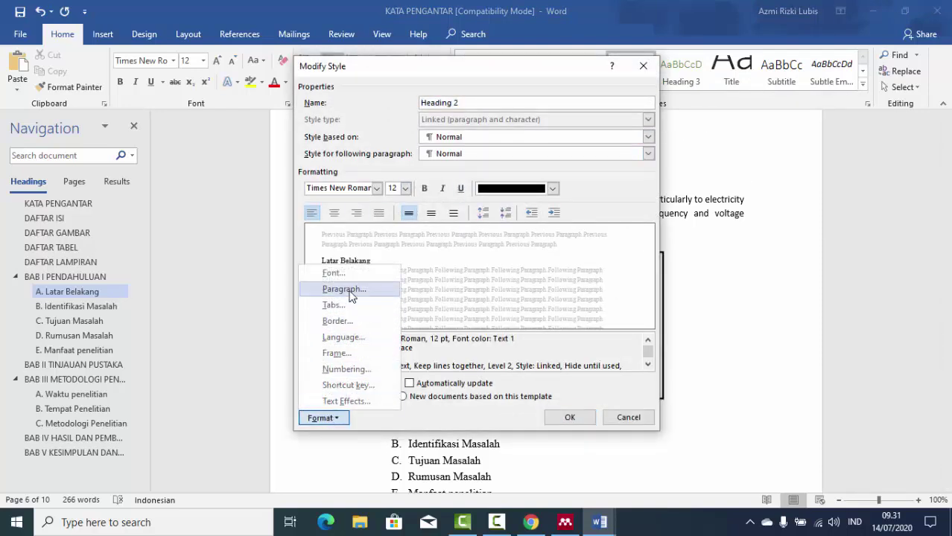
left_click(344, 289)
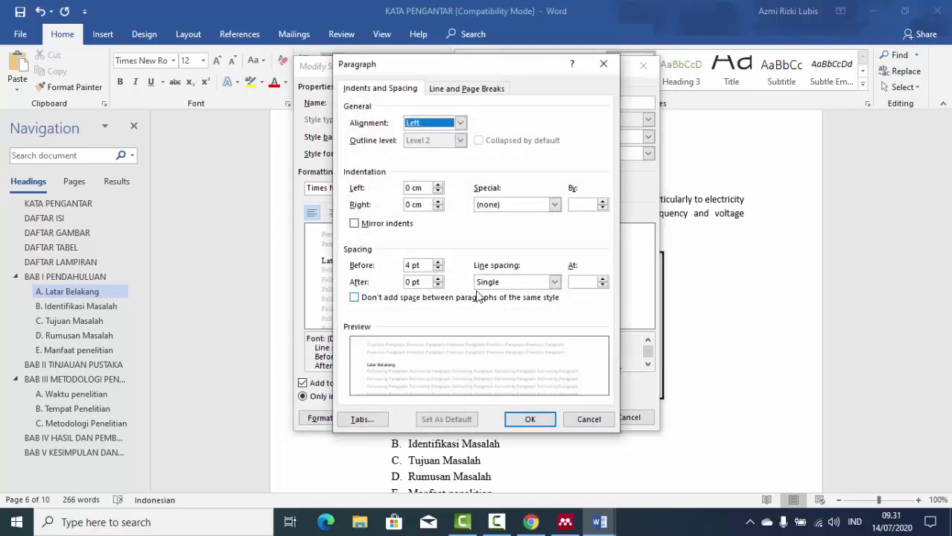
left_click(437, 281)
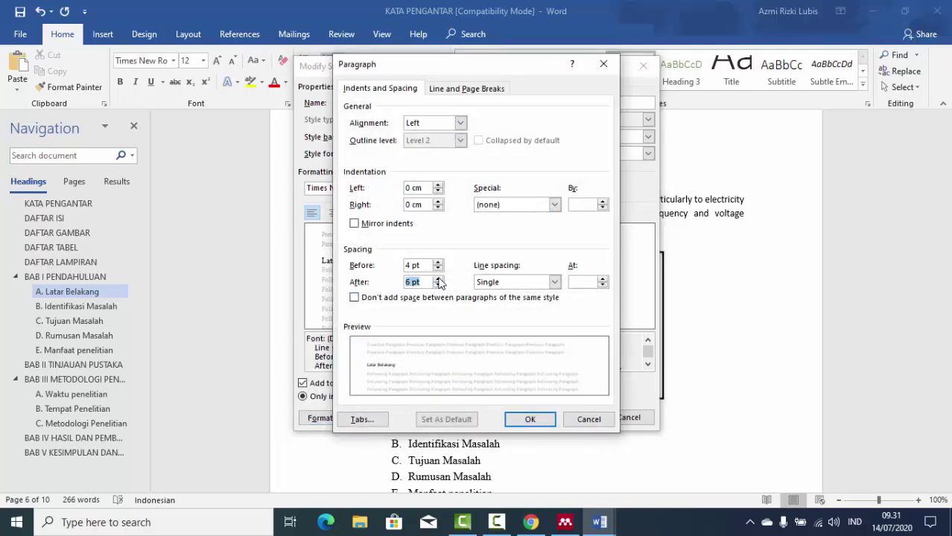
left_click(530, 421)
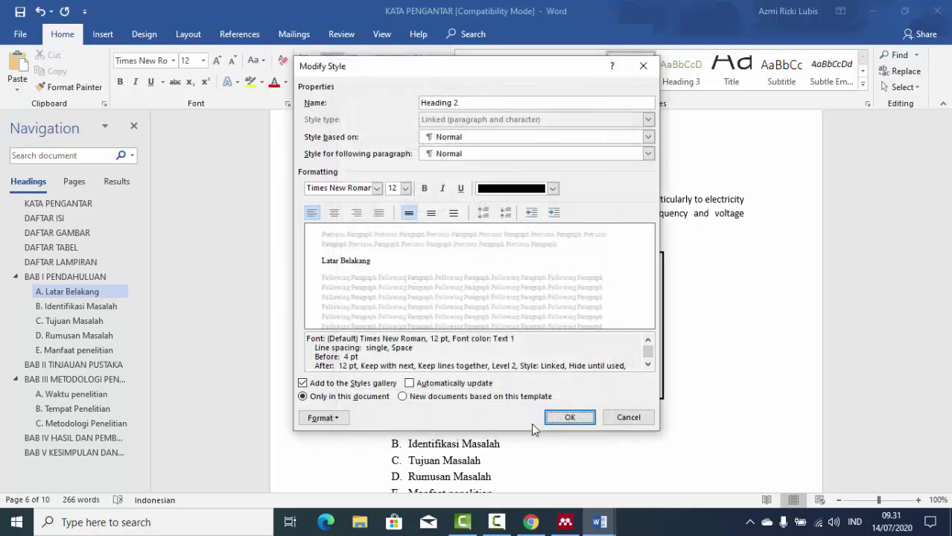
left_click(569, 417)
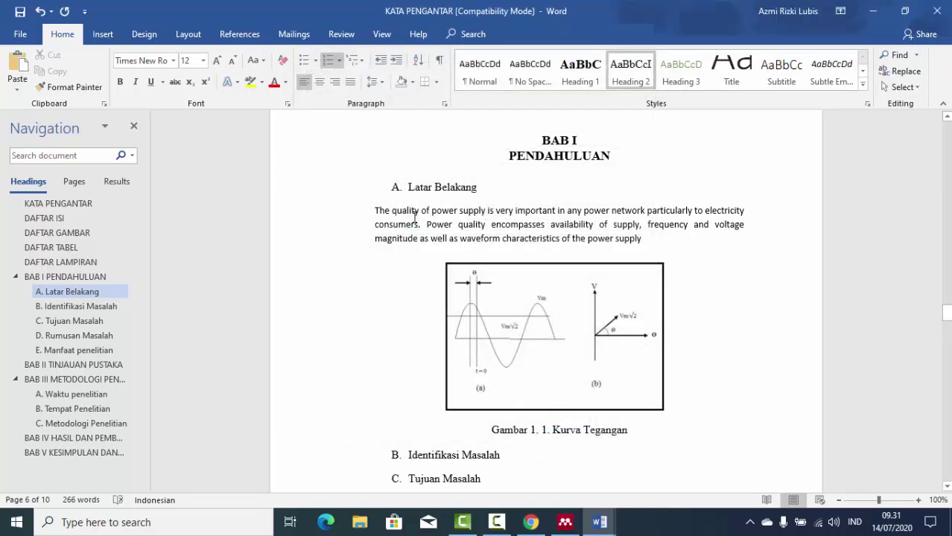
Set the pasted paragraph to Times New Roman, size 12.
left_click(391, 210)
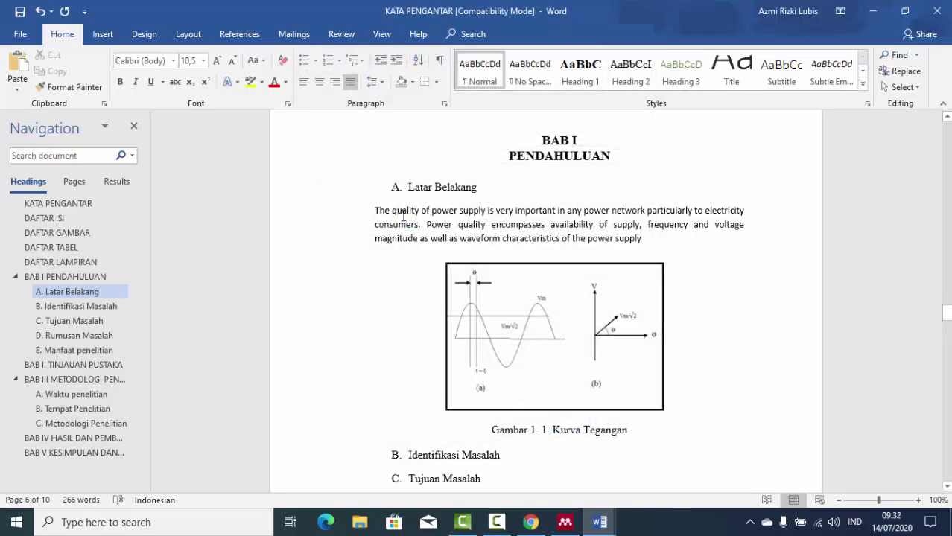
left_click_drag(376, 211, 721, 238)
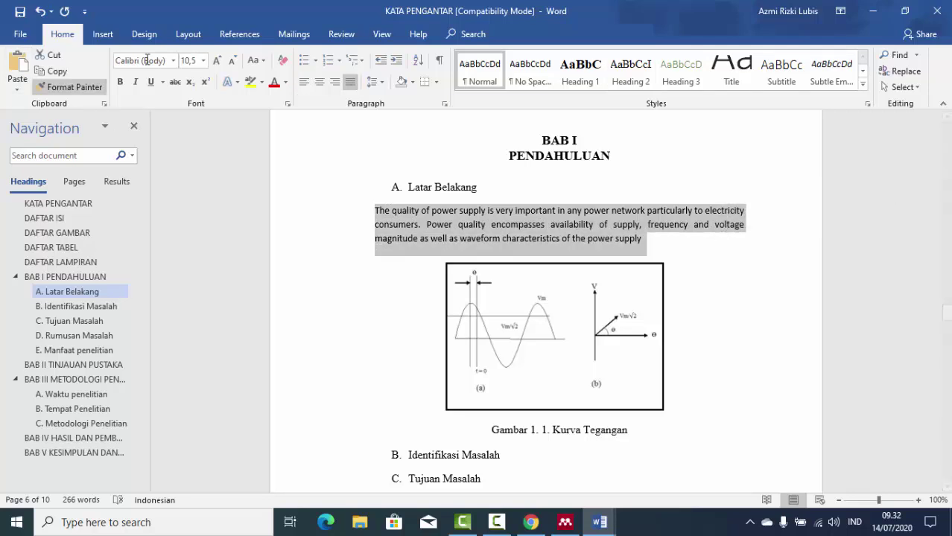
left_click(173, 60)
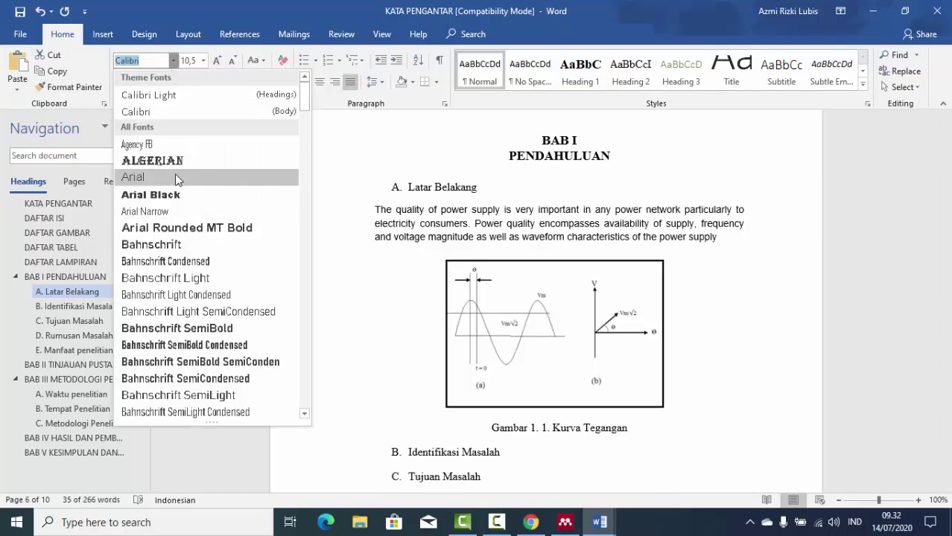
type("tim")
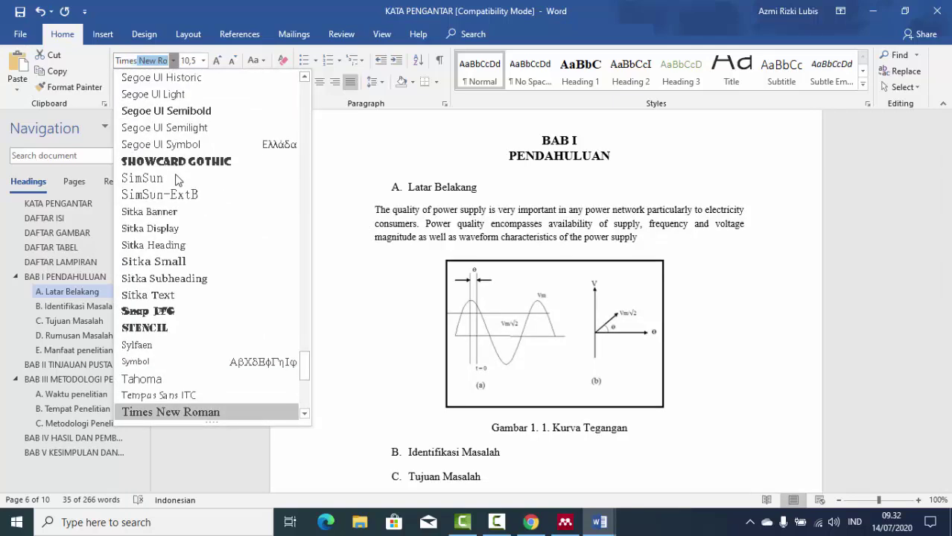
key("Return")
left_click(203, 60)
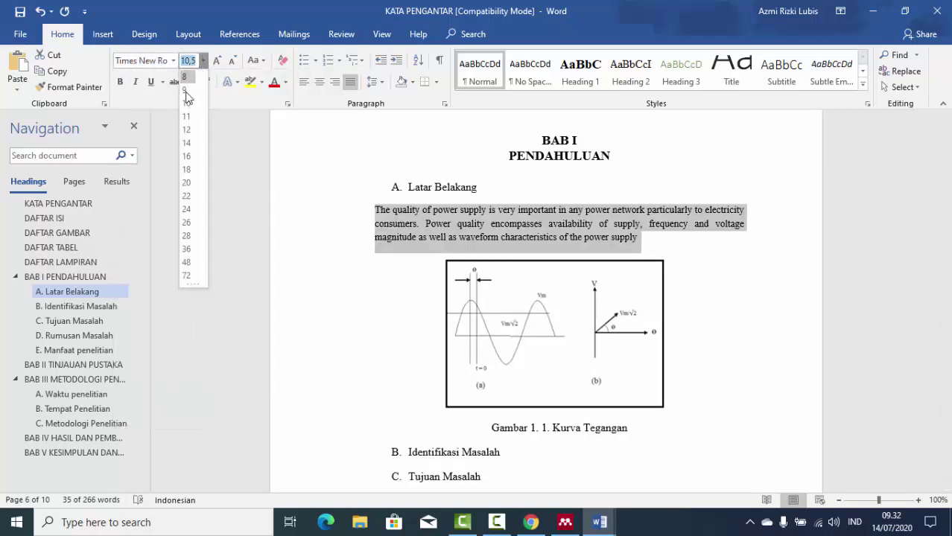
left_click(186, 130)
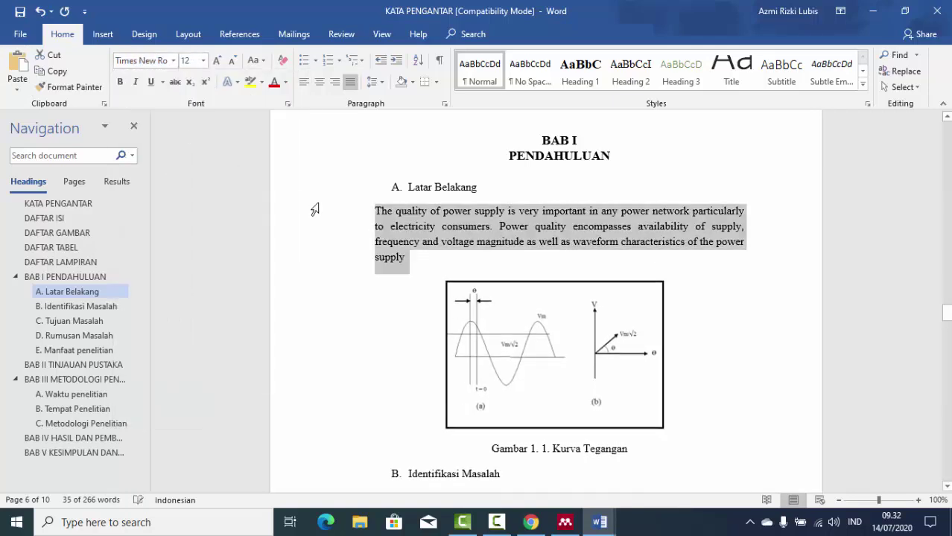
left_click(395, 212)
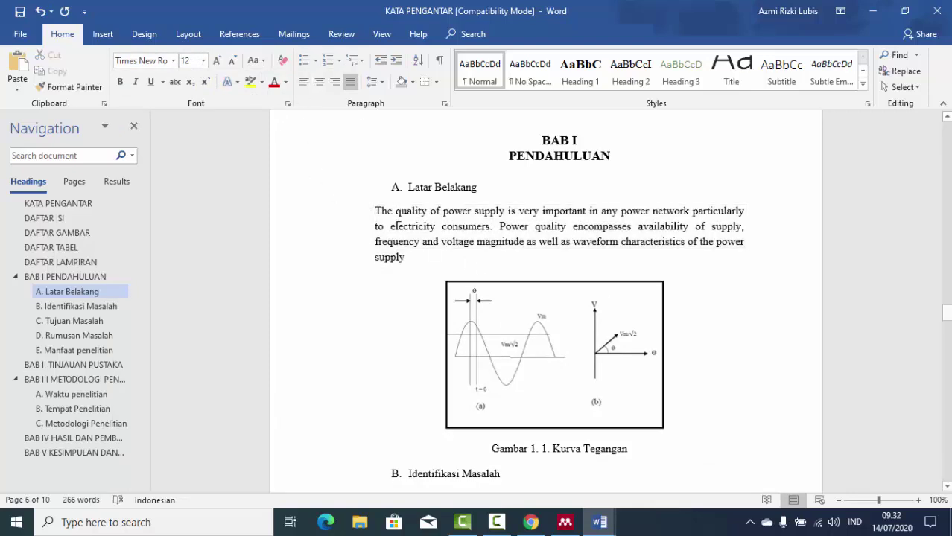
Show the ruler and indent the paragraph's first line.
left_click(382, 34)
left_click(247, 59)
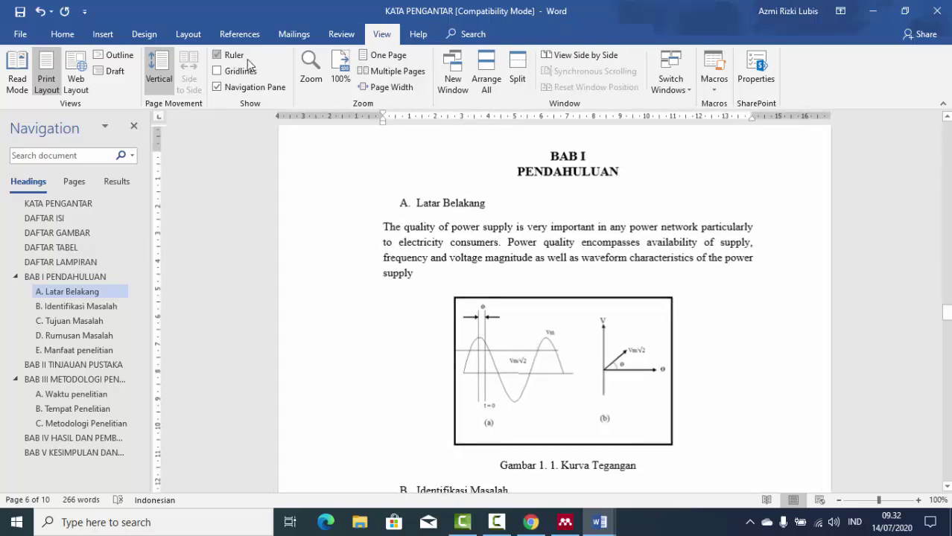
left_click_drag(383, 118, 416, 118)
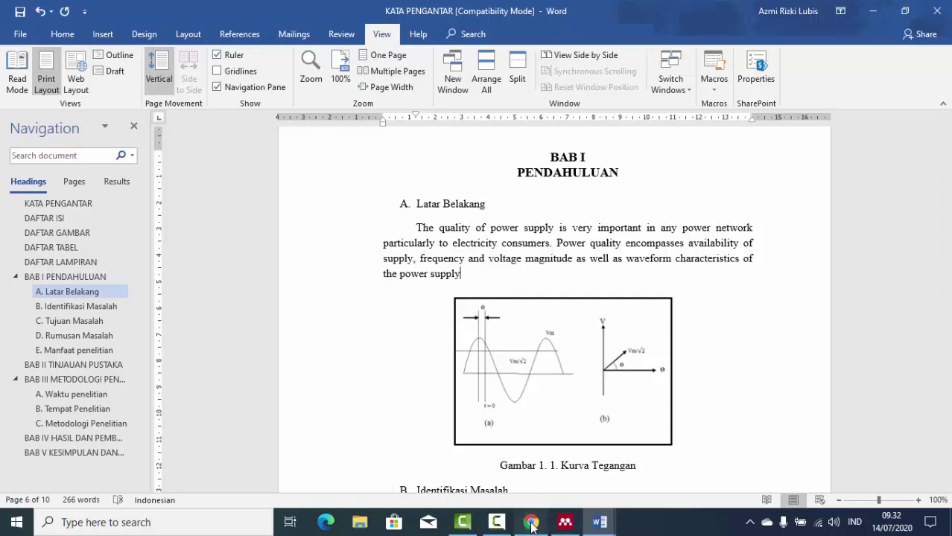
key("alt+Tab")
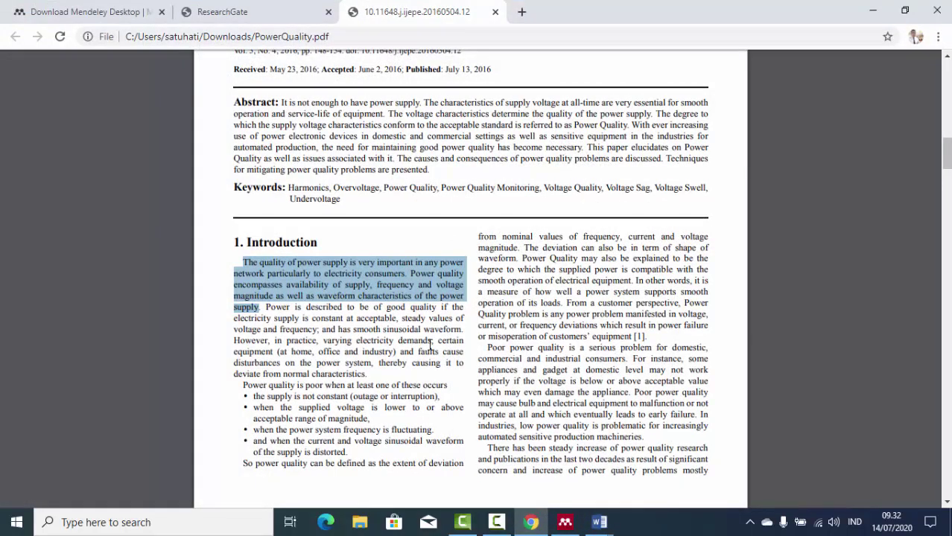
Download citation-310744831.ris from the ResearchGate publication page and show it in Downloads.
left_click(265, 11)
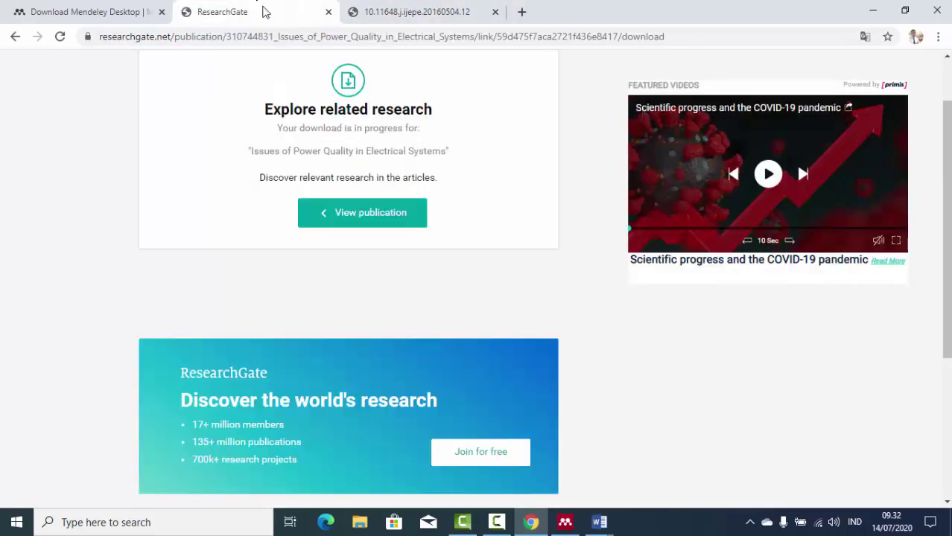
scroll(456, 296, "up", 1)
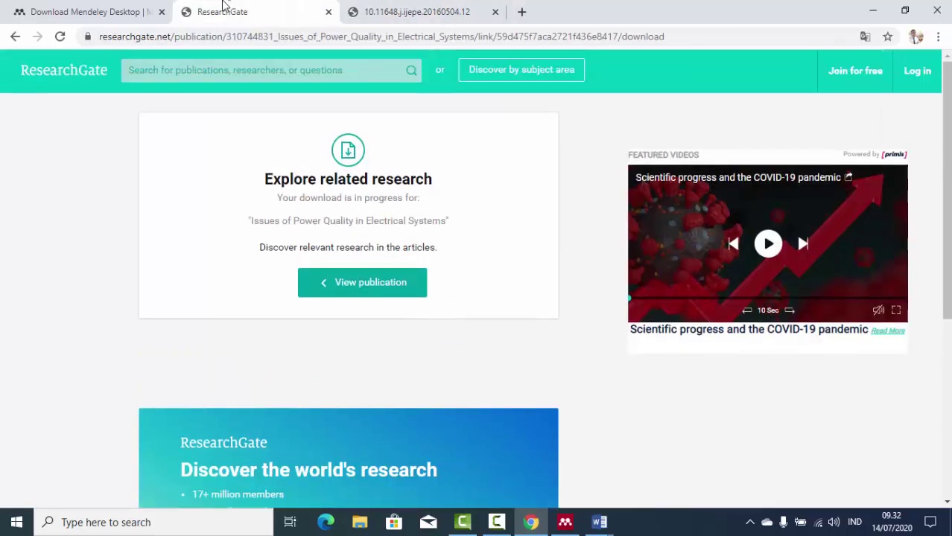
left_click(82, 11)
left_click(183, 6)
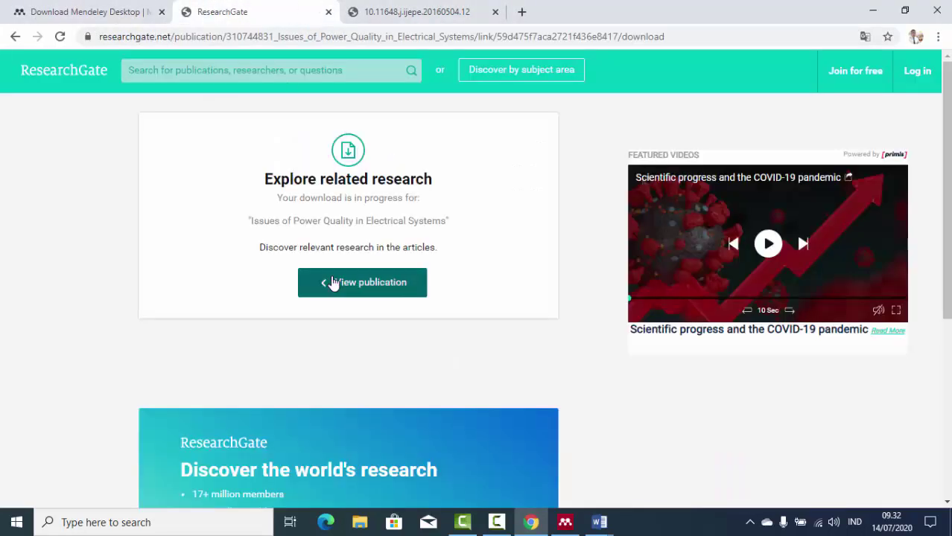
scroll(59, 119, "down", 1)
left_click(13, 37)
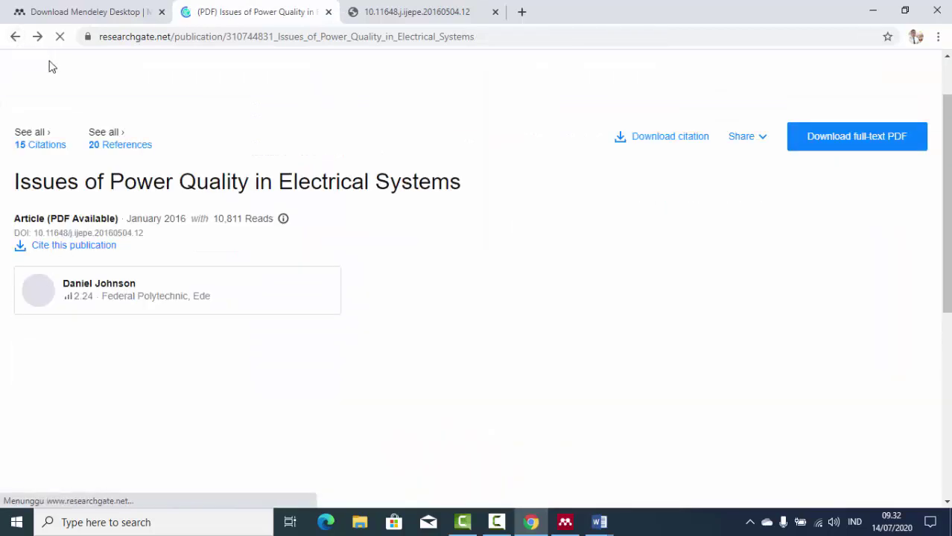
left_click(52, 251)
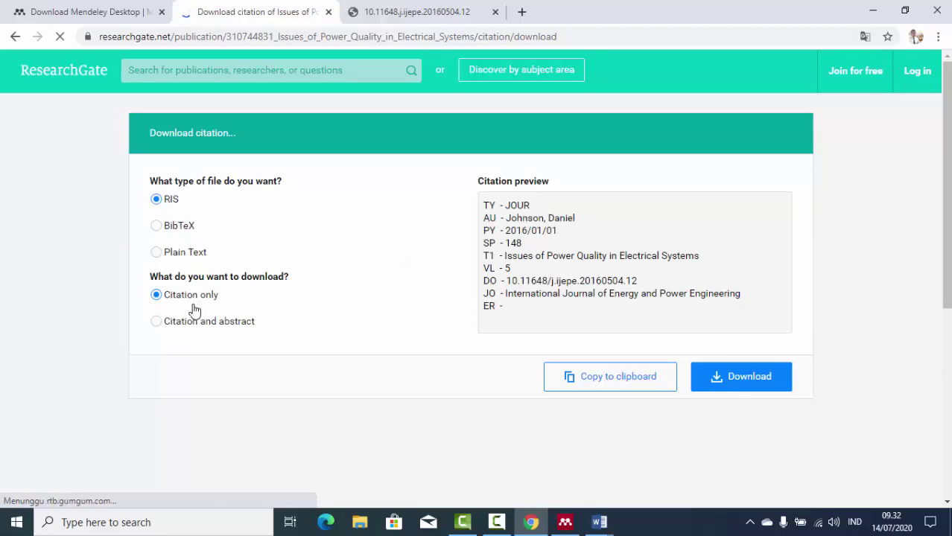
left_click(742, 388)
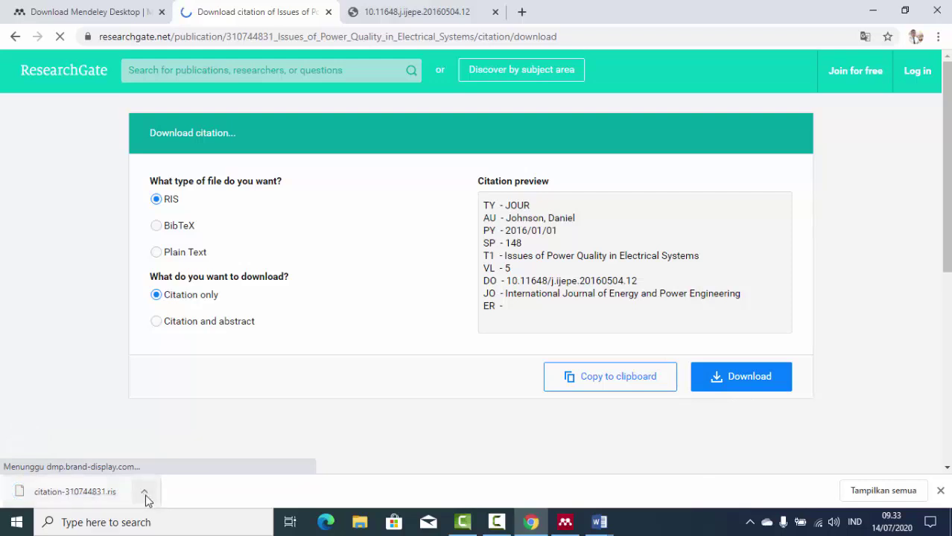
left_click(145, 492)
left_click(180, 447)
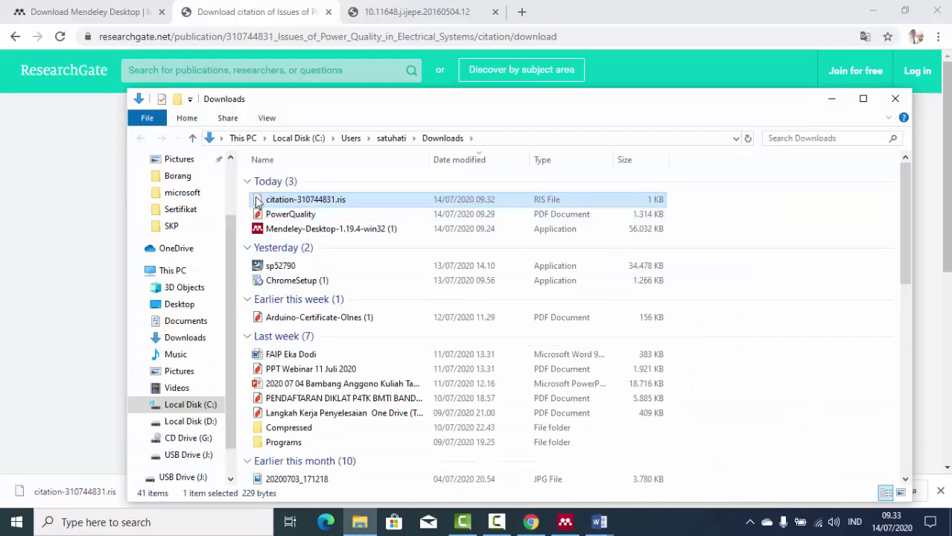
Drag citation-310744831.ris into Mendeley's pembelajaran folder, then return to the PowerQuality PDF.
left_click_drag(257, 201, 343, 232)
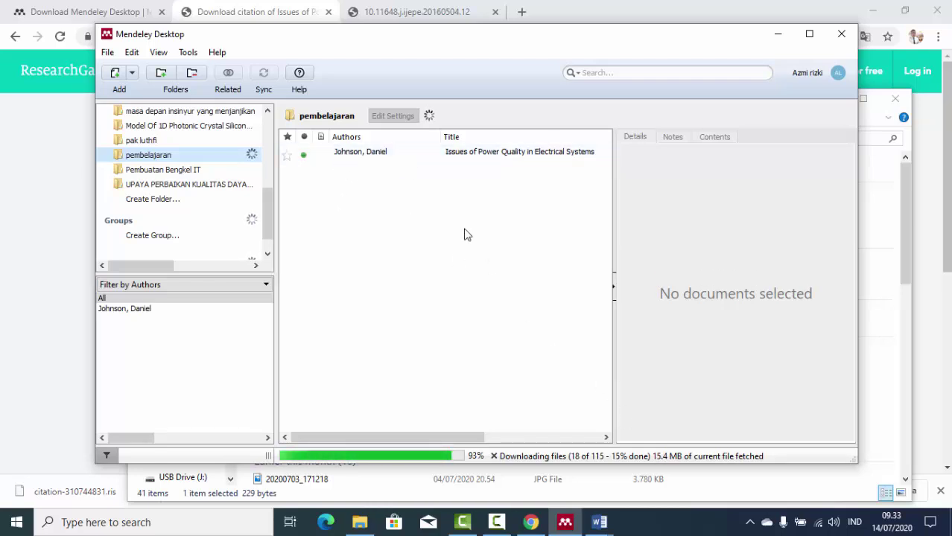
left_click(398, 12)
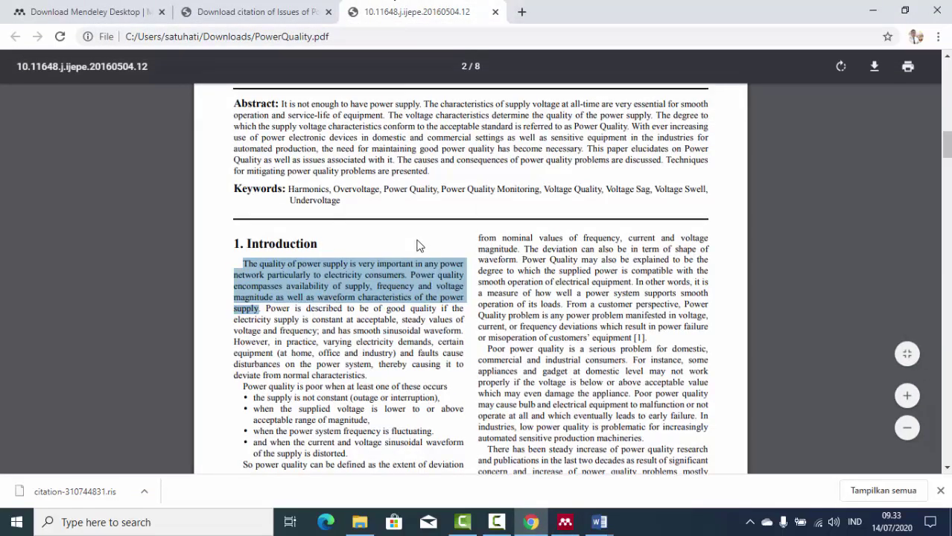
Cycle through the ResearchGate, Mendeley download and PowerQuality PDF tabs, briefly checking the Mendeley library.
scroll(416, 246, "up", 4)
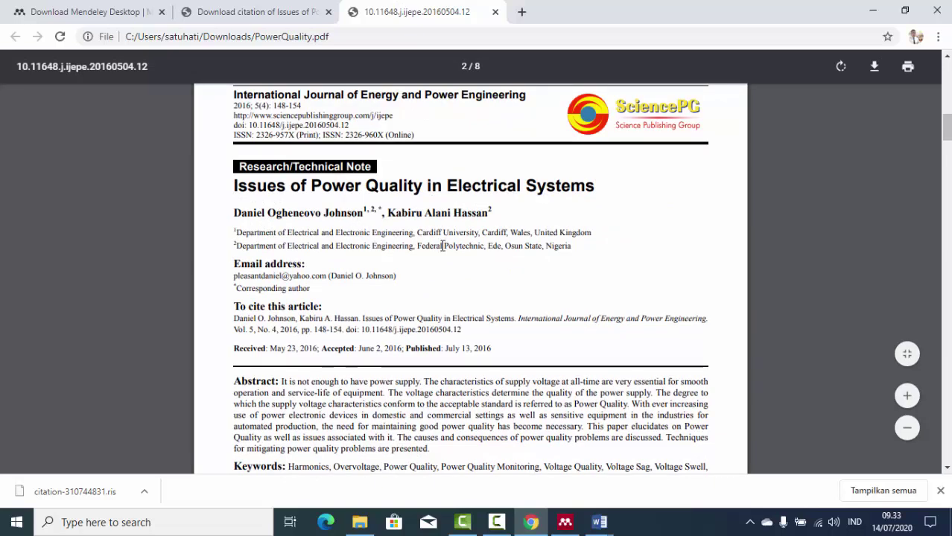
left_click(245, 9)
left_click(119, 9)
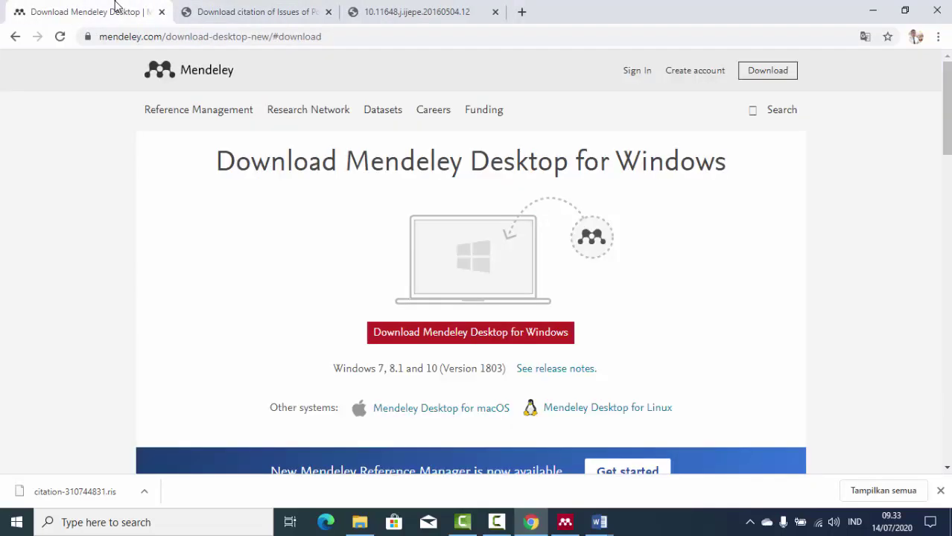
left_click(402, 11)
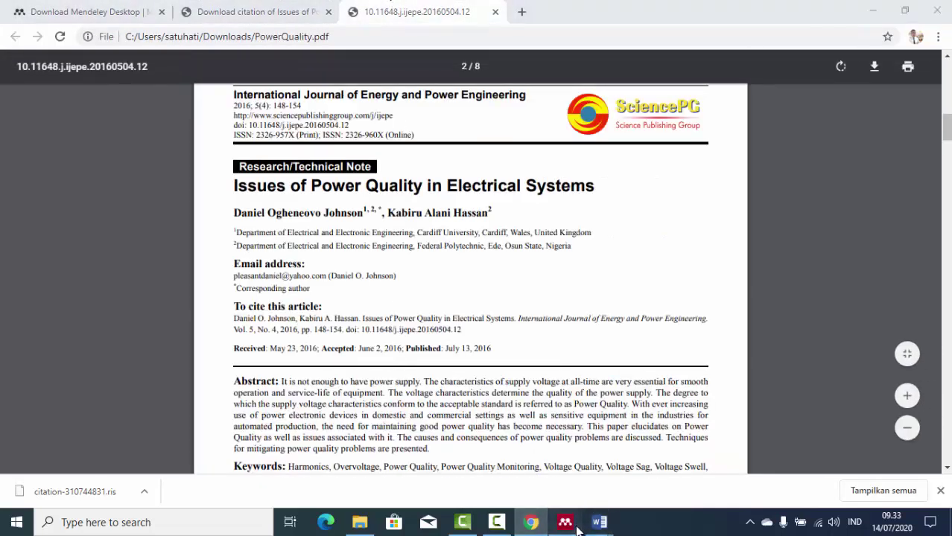
left_click(565, 522)
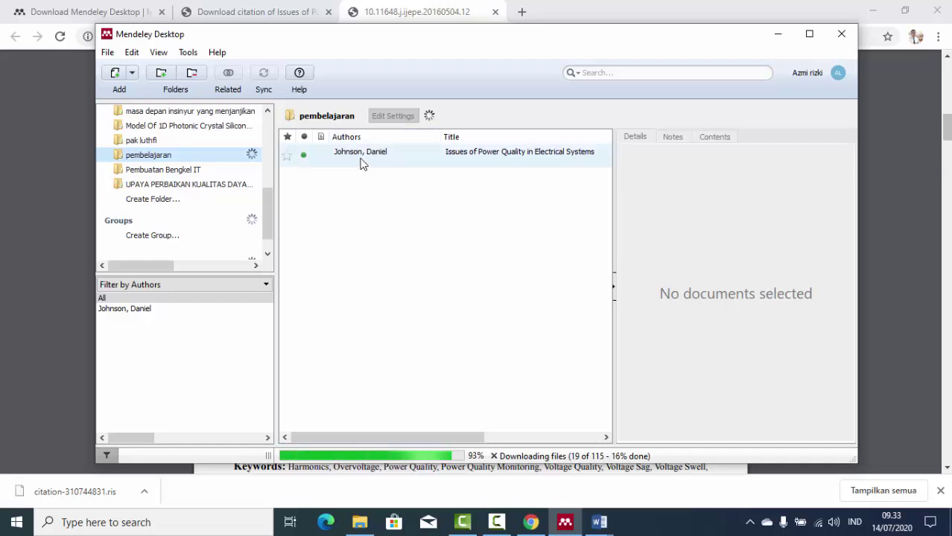
left_click(284, 11)
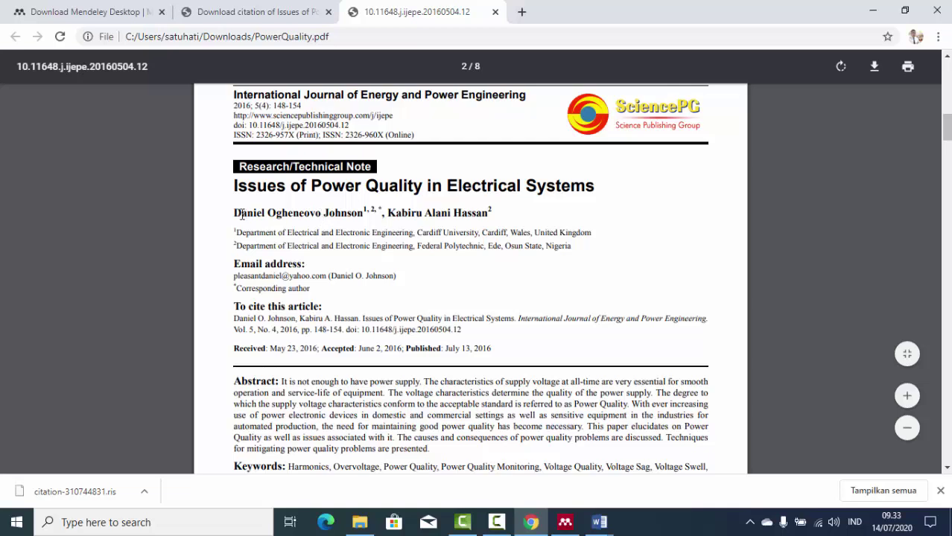
Select the first author's name in the PDF, then show the Issues of Power Quality entry in Mendeley.
left_click_drag(235, 216, 371, 220)
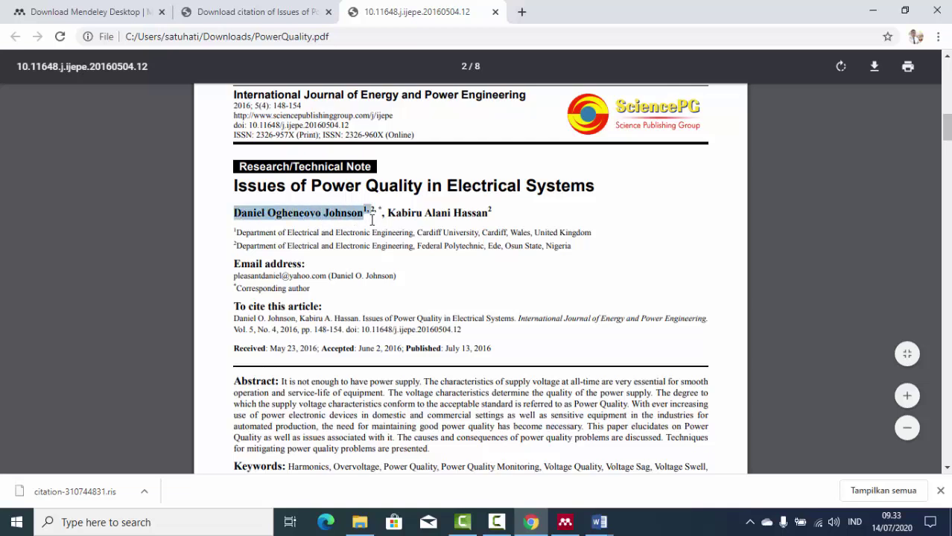
left_click(328, 219)
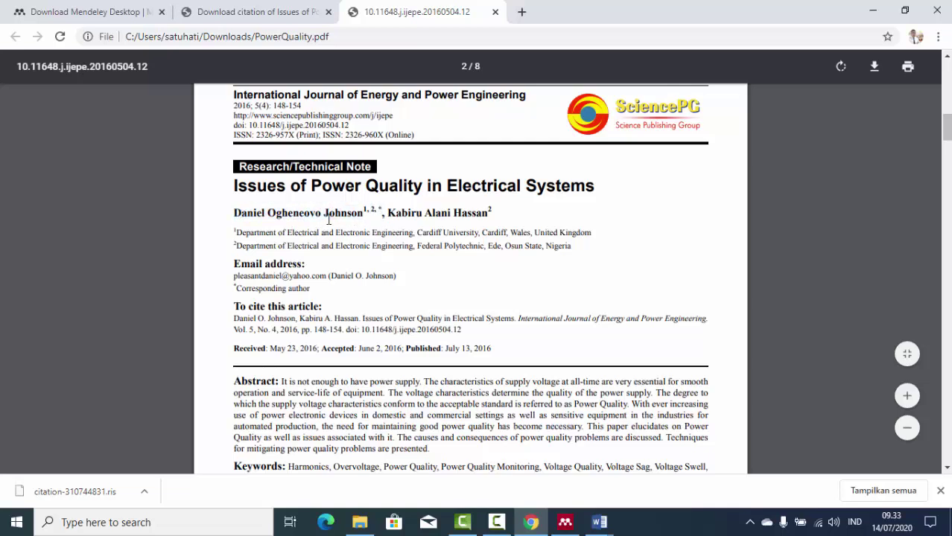
scroll(356, 250, "up", 1)
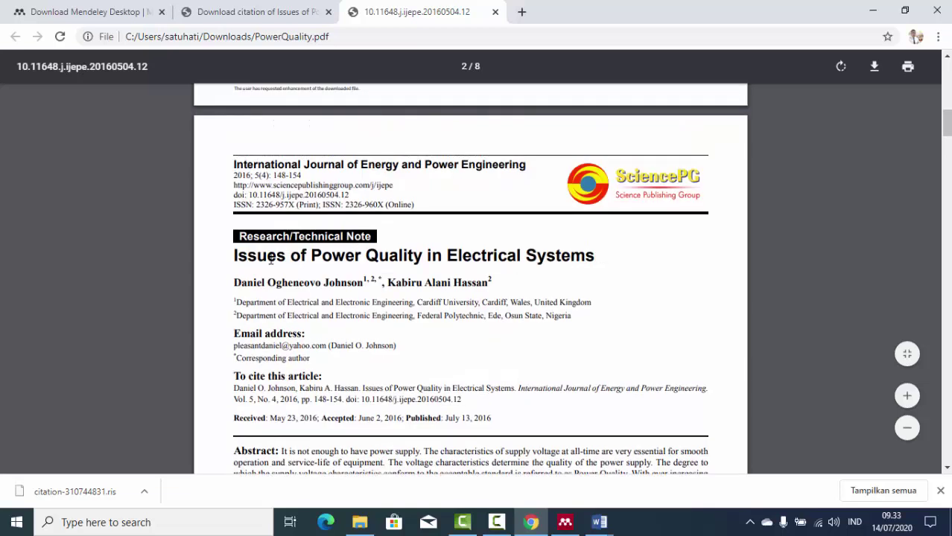
left_click_drag(234, 282, 340, 282)
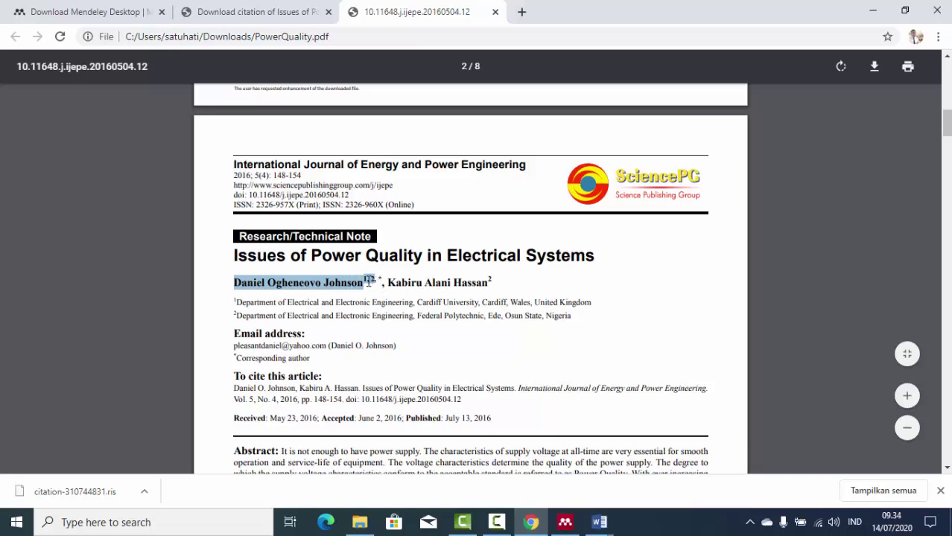
left_click(368, 282)
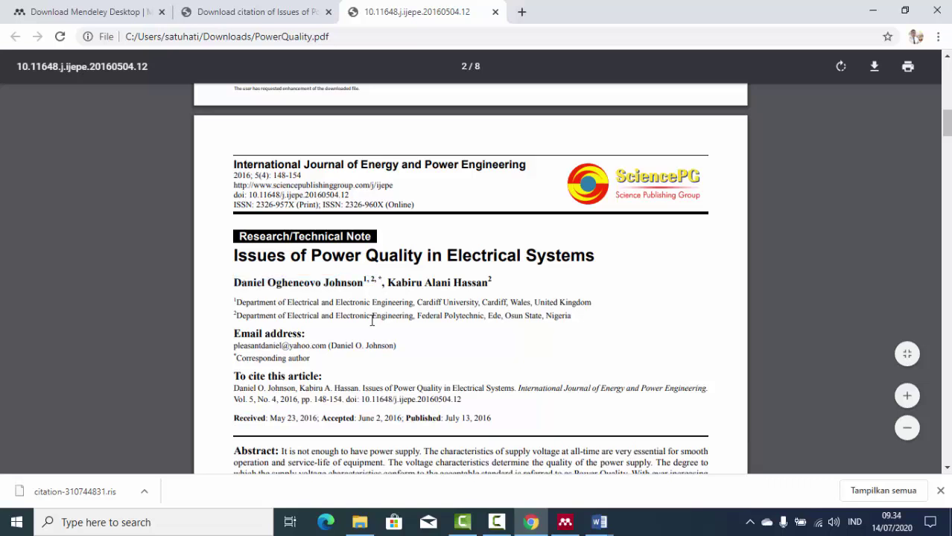
left_click_drag(236, 282, 326, 286)
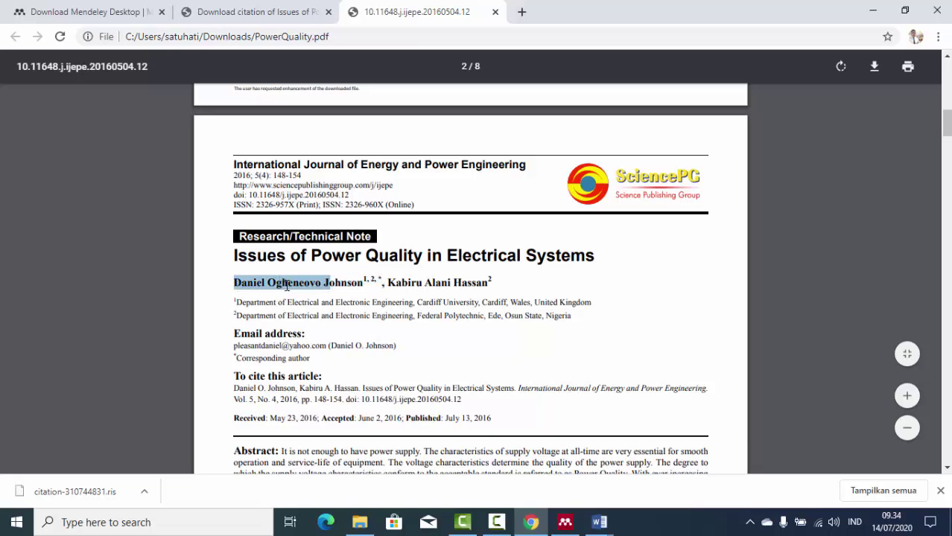
left_click(320, 288)
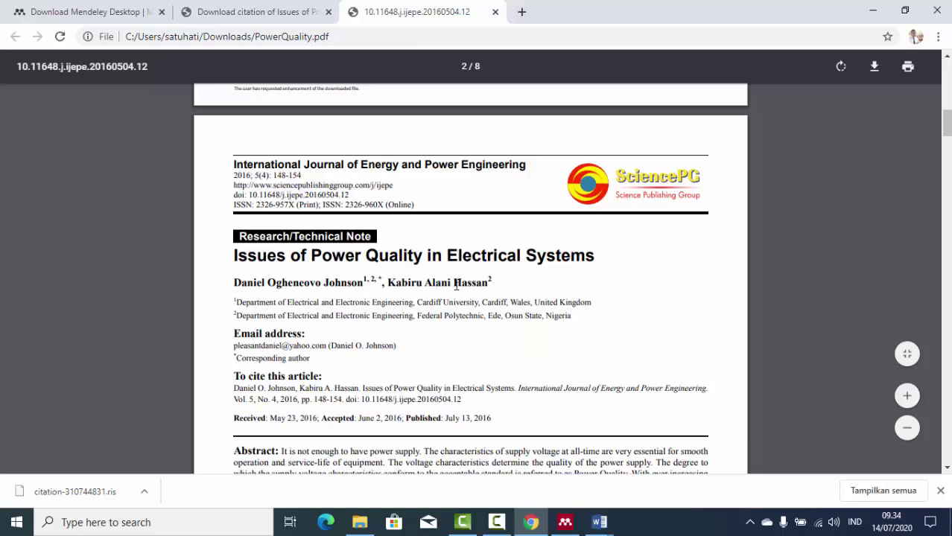
left_click(568, 524)
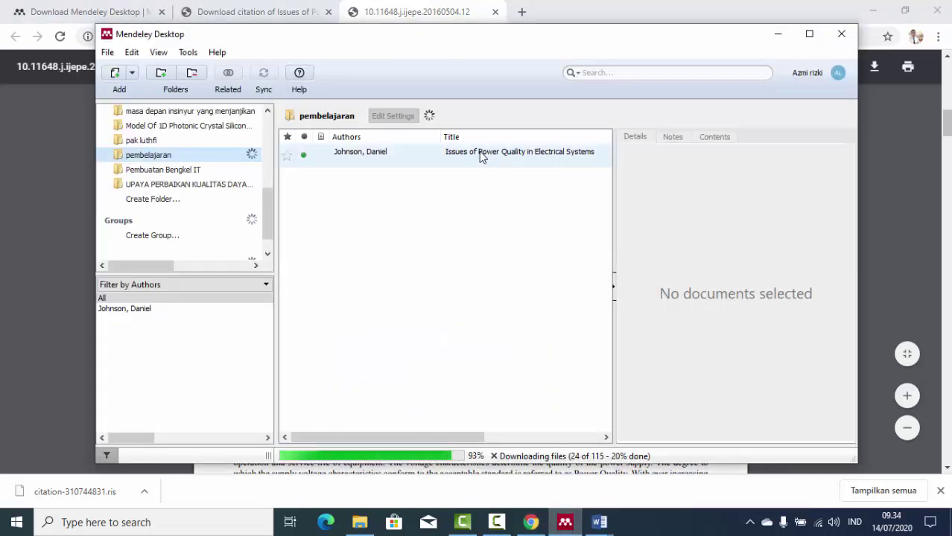
left_click(480, 154)
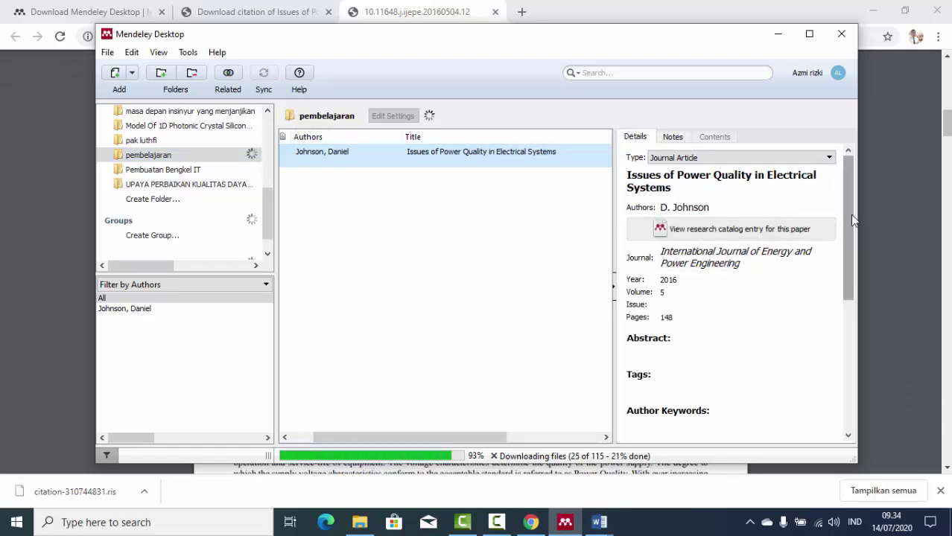
Review the entry's Details and Notes, then choose Add File under Files.
left_click_drag(852, 215, 834, 215)
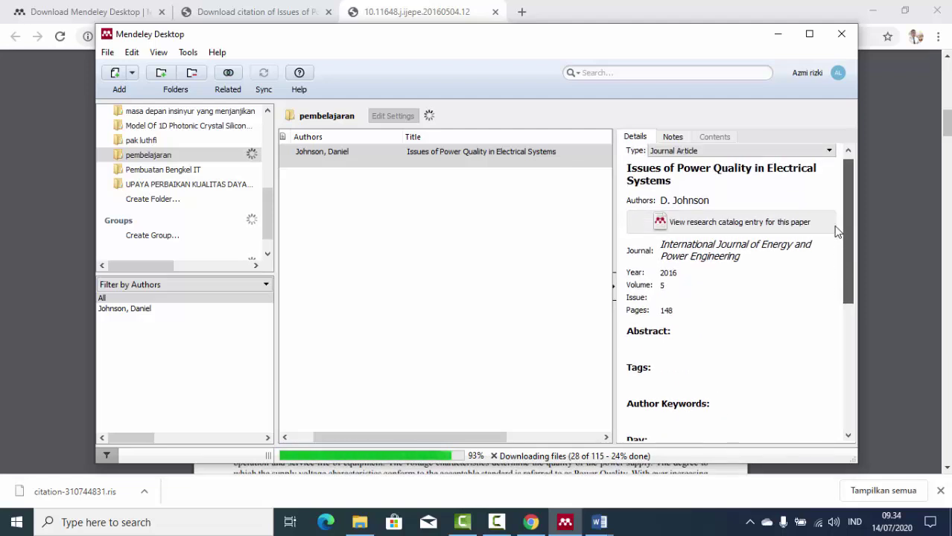
left_click(672, 137)
left_click(635, 137)
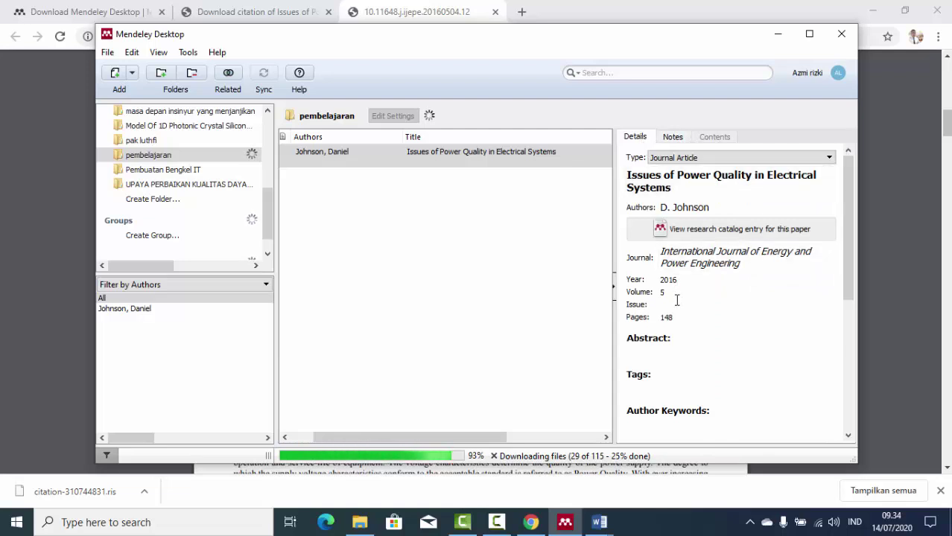
scroll(715, 333, "down", 5)
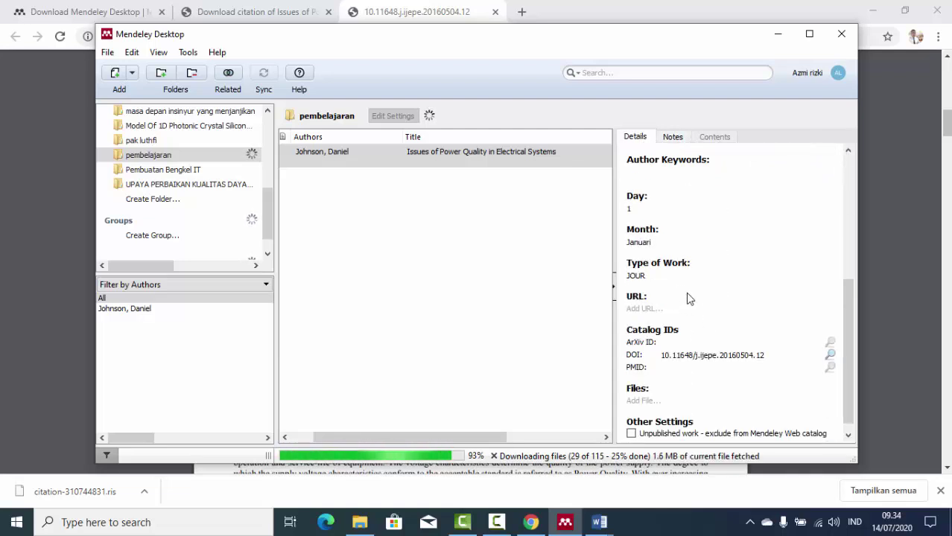
scroll(706, 313, "down", 1)
left_click(643, 389)
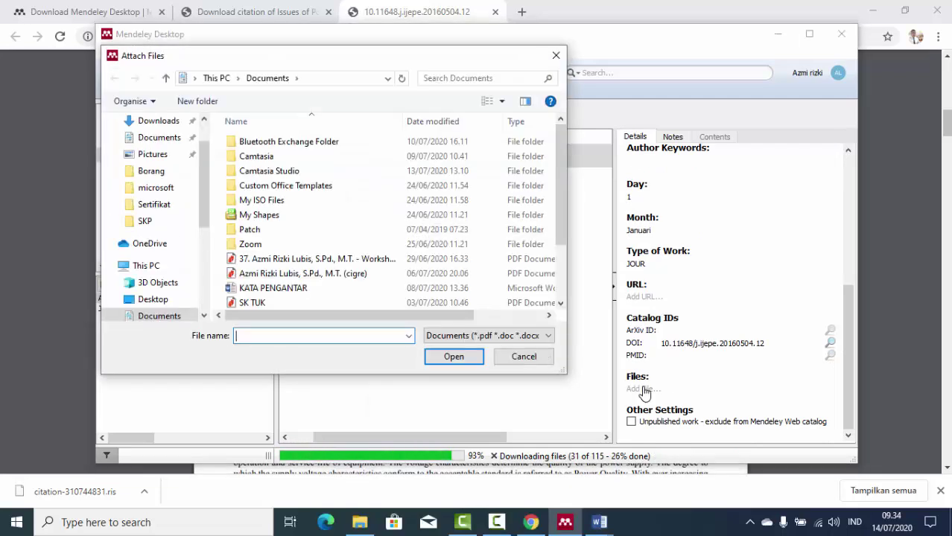
Attach PowerQuality.pdf from Downloads to the Issues of Power Quality entry, then open a fresh Chrome tab.
left_click(158, 121)
left_click(282, 160)
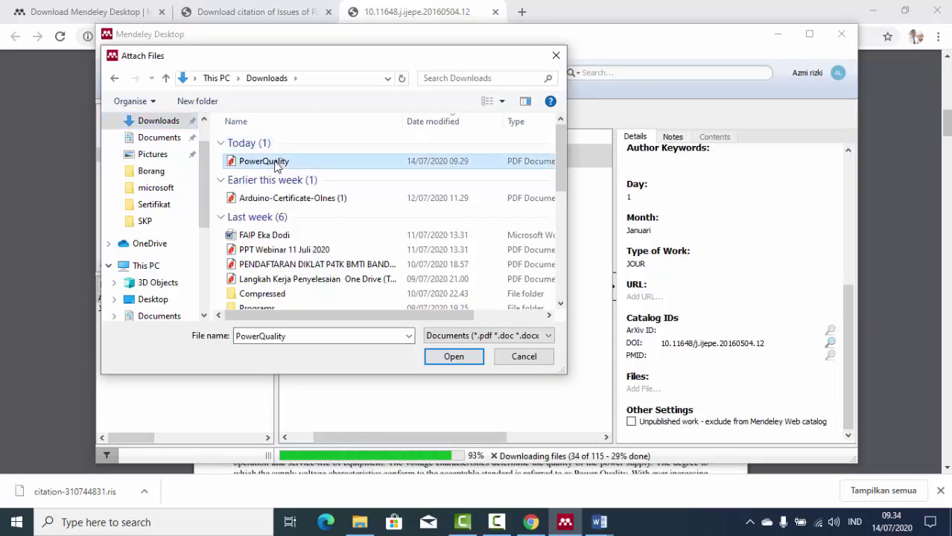
left_click(474, 357)
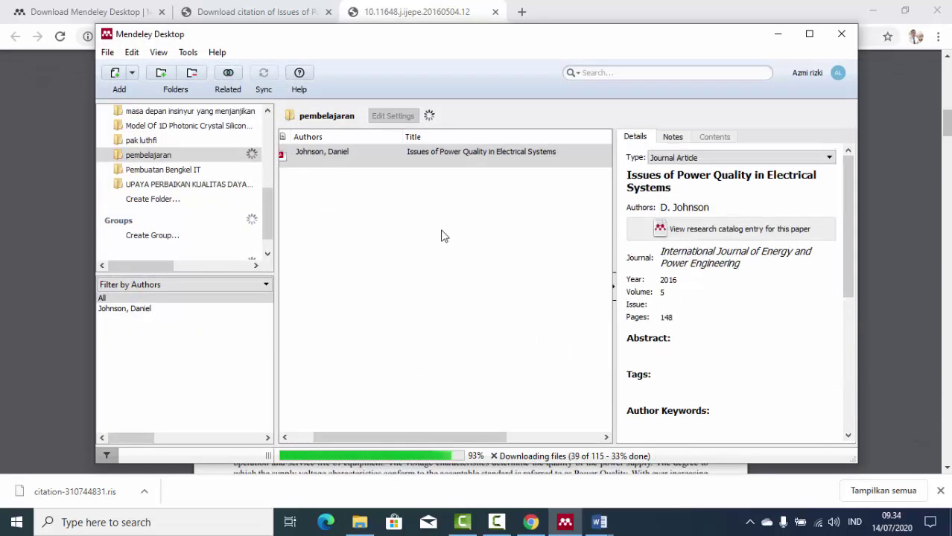
left_click(429, 136)
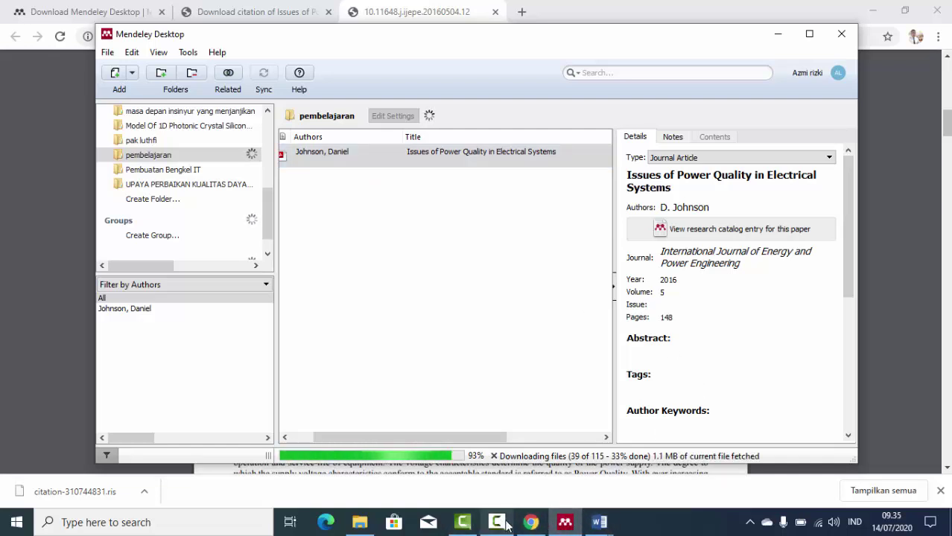
left_click(470, 524)
left_click(906, 469)
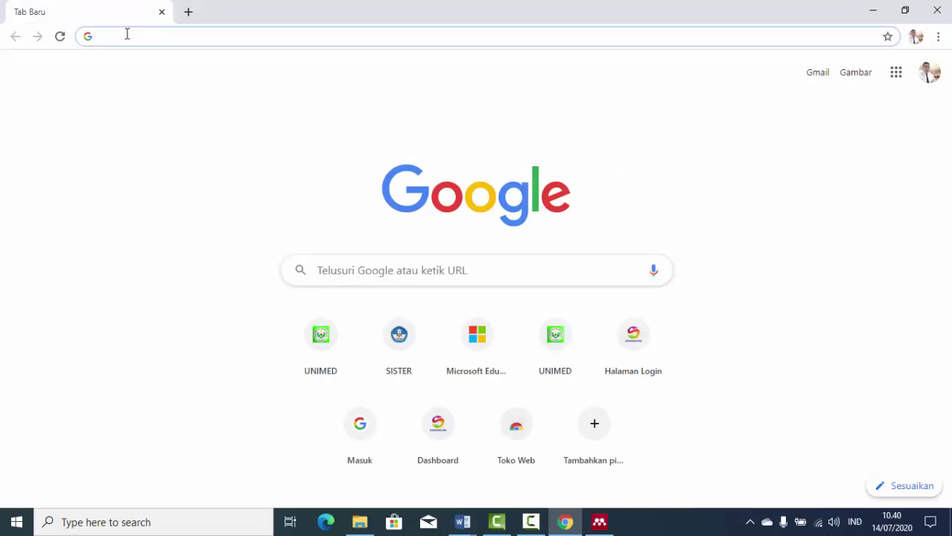
Search Google for 'combination eudl'.
left_click(127, 35)
type("combina")
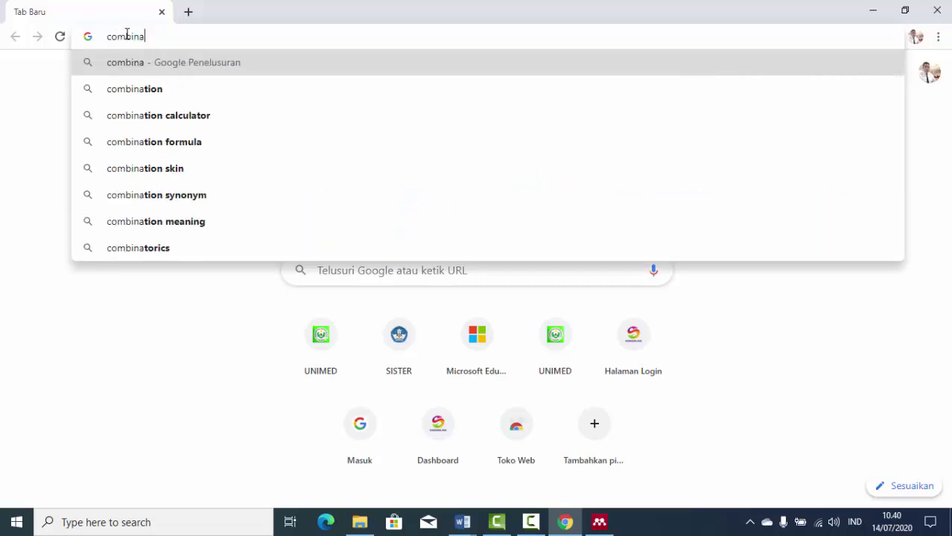
type("tion")
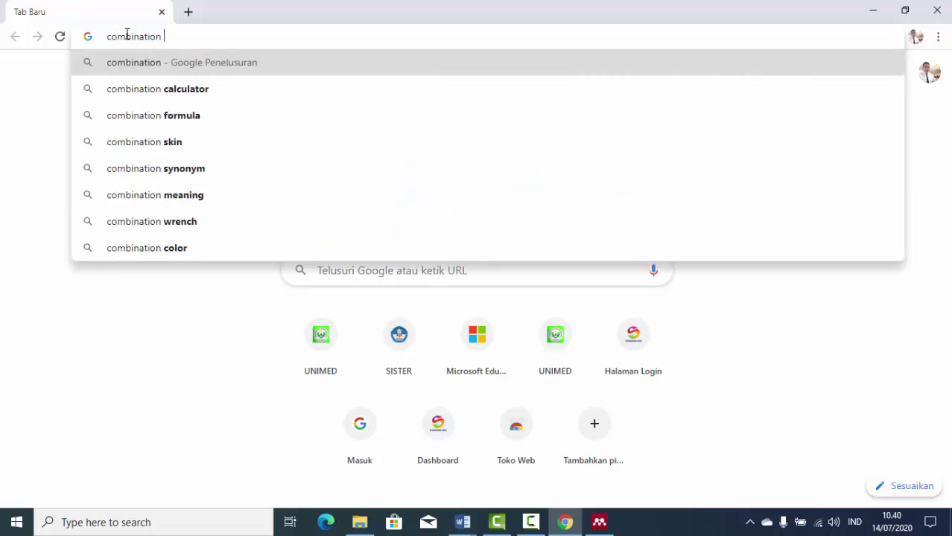
type(" eudl")
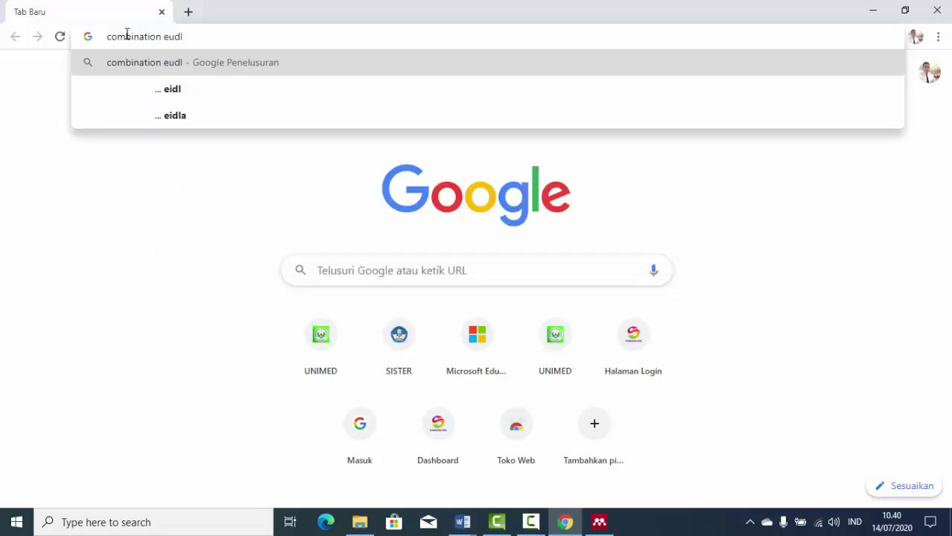
key("Return")
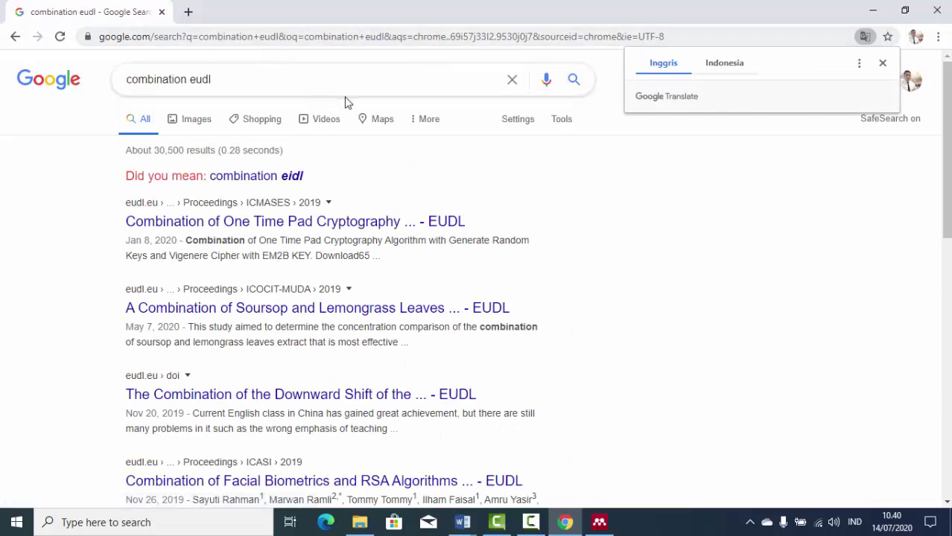
left_click(347, 218)
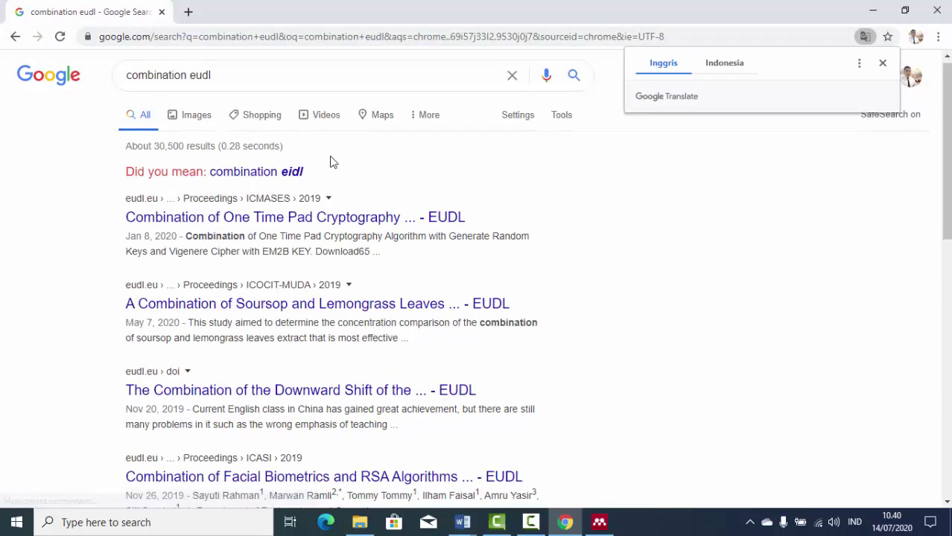
scroll(329, 160, "down", 1)
scroll(304, 132, "up", 1)
Search the author's name plus 'eudl' and open the Combination of Single Tuned Filter EUDL page.
triple_click(220, 78)
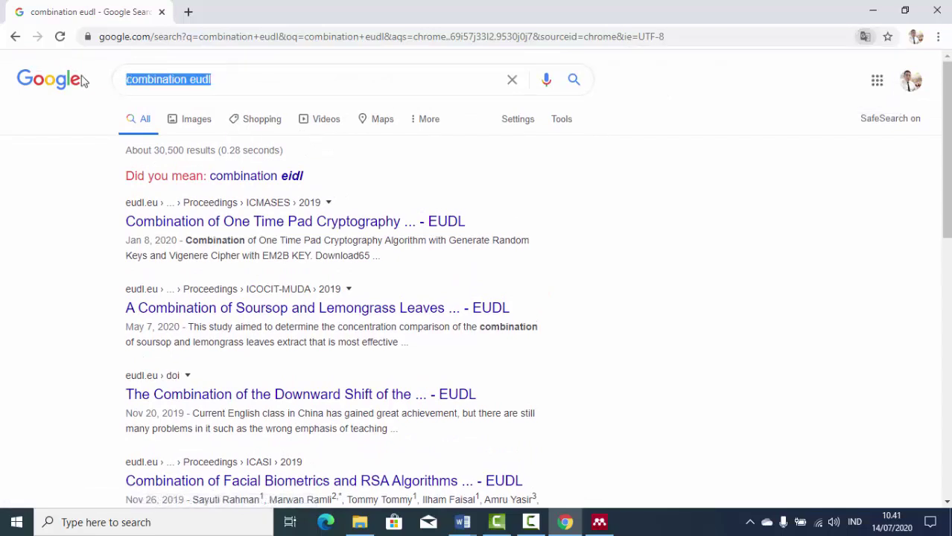
type("azmi r")
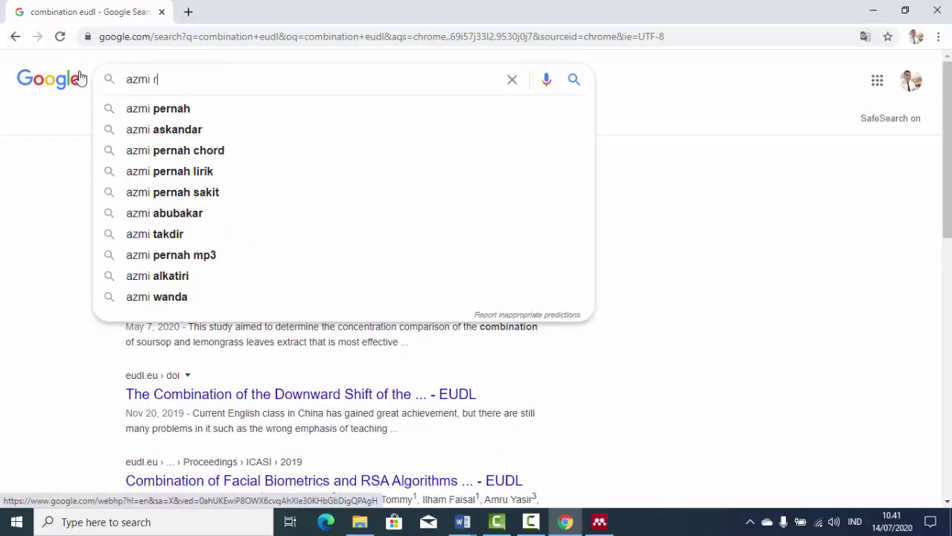
type("izki lubis")
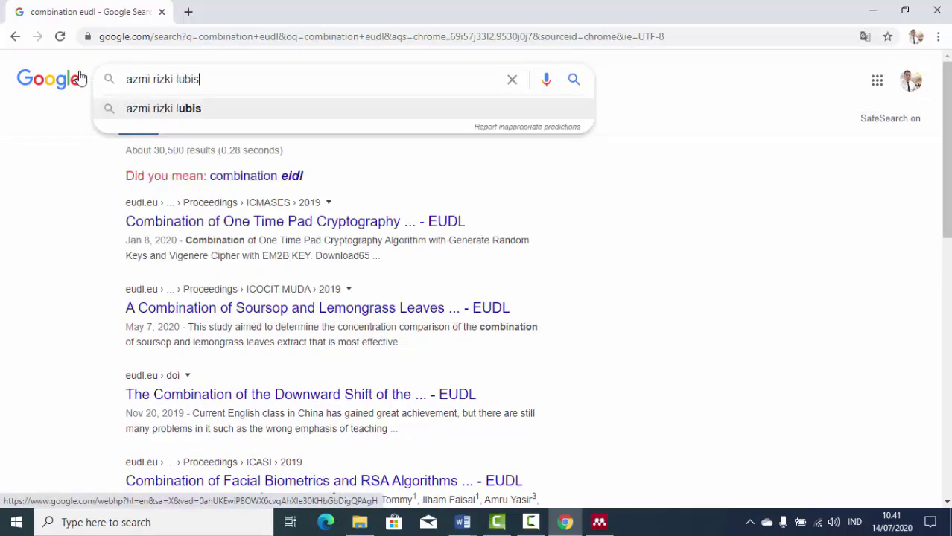
key("Return")
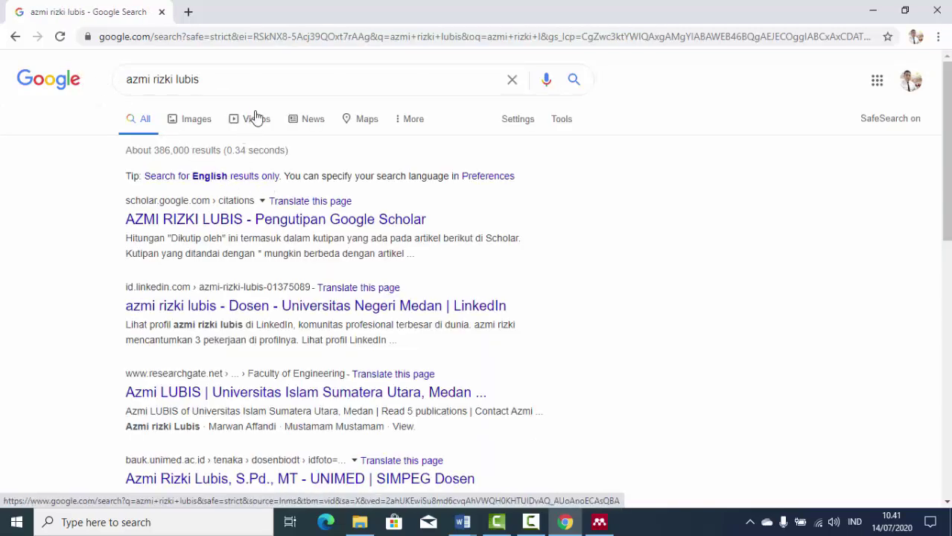
left_click(254, 77)
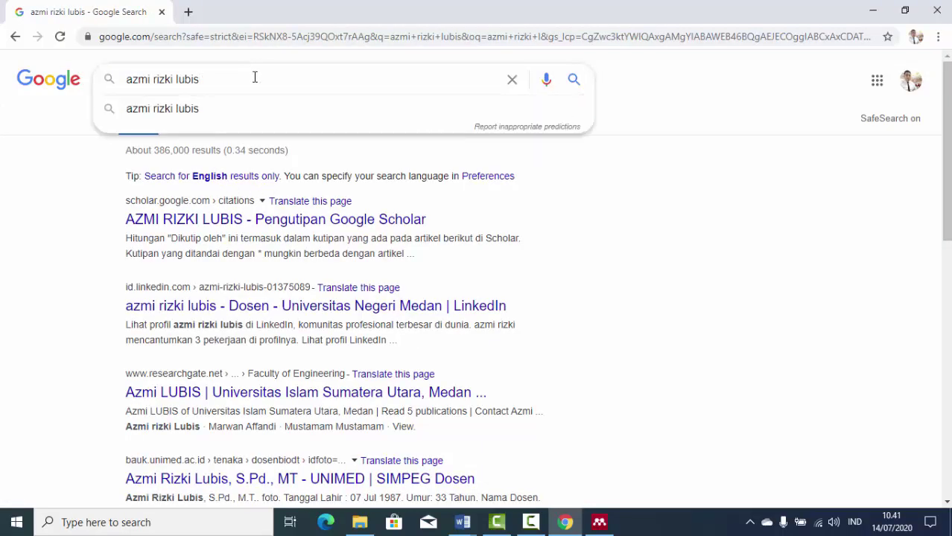
type("eudl")
key("Return")
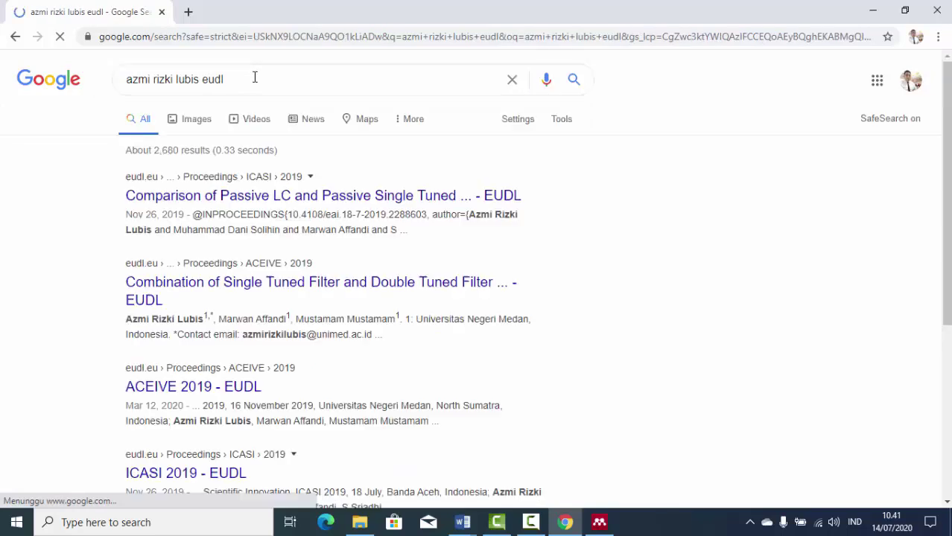
left_click(326, 286)
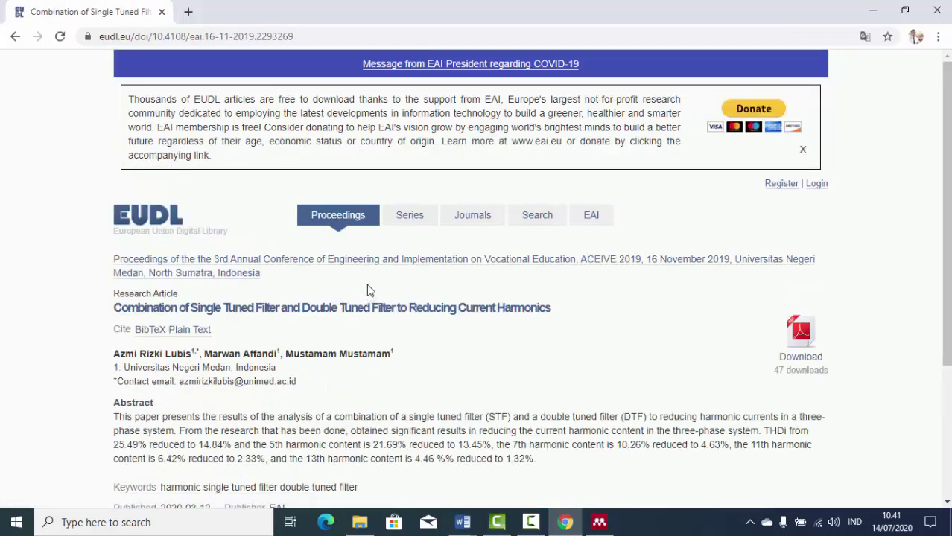
Look over the EUDL article page and open the tuned filter paper's full-text PDF.
scroll(448, 277, "down", 1)
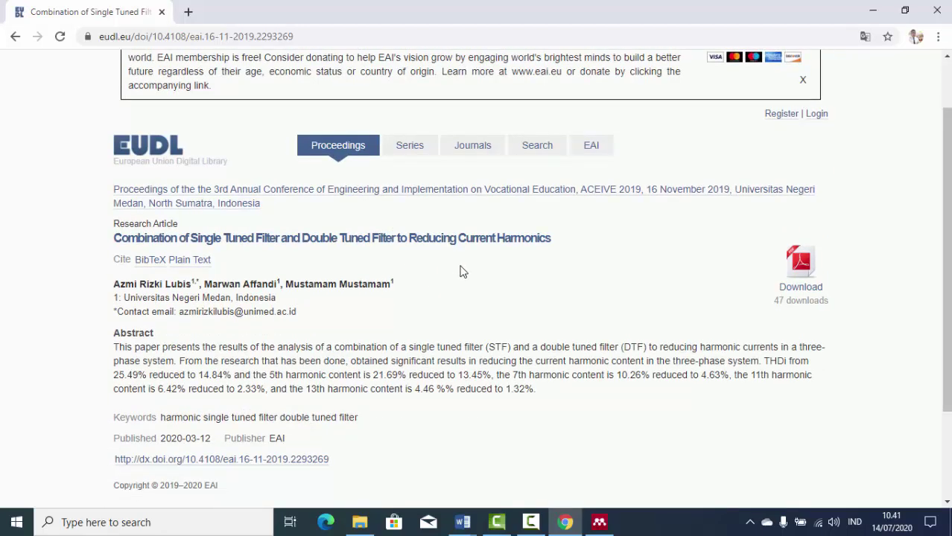
scroll(460, 272, "down", 2)
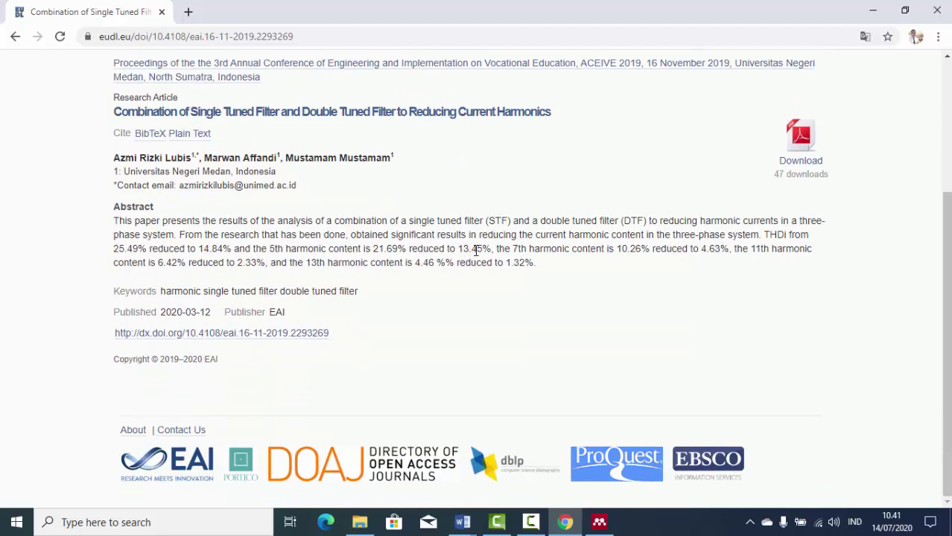
scroll(476, 249, "up", 2)
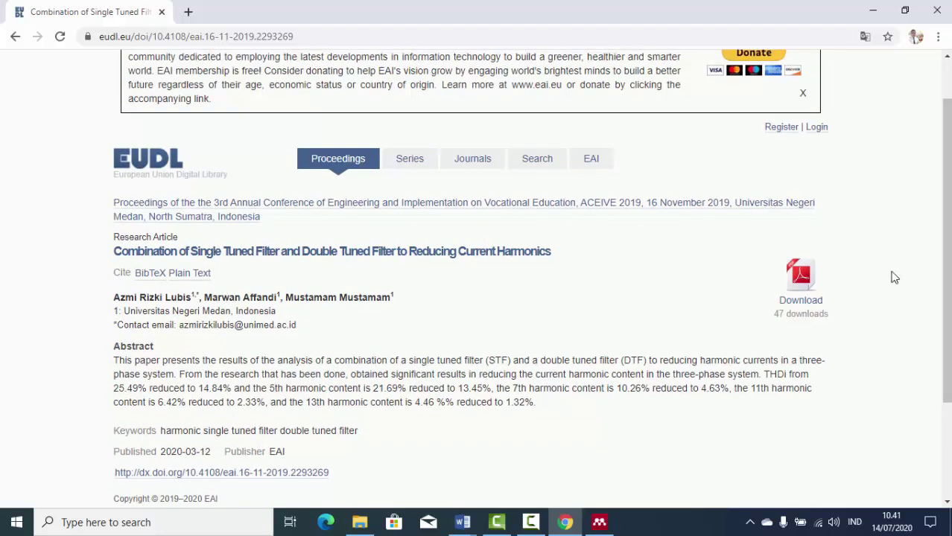
left_click(800, 274)
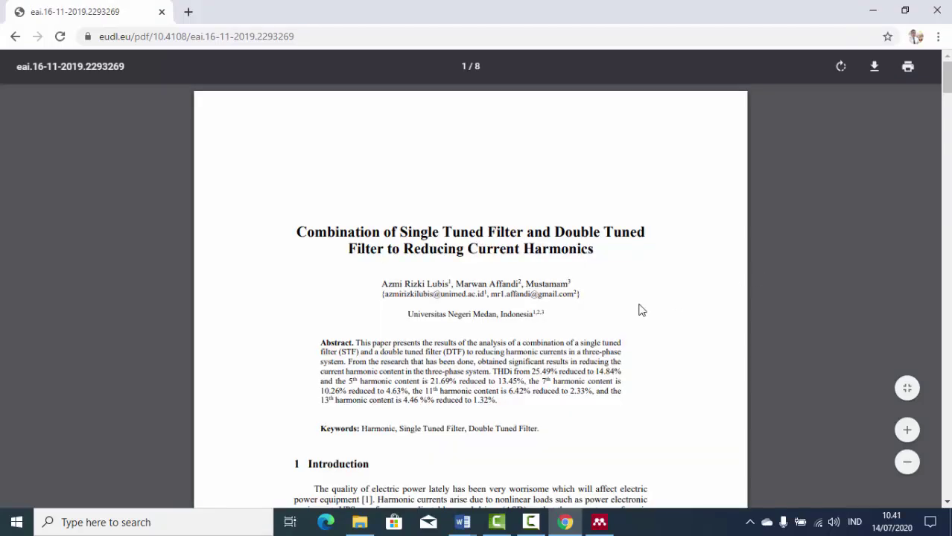
Skim the PDF, then open the Downloads folder in the file browser.
scroll(482, 309, "down", 1)
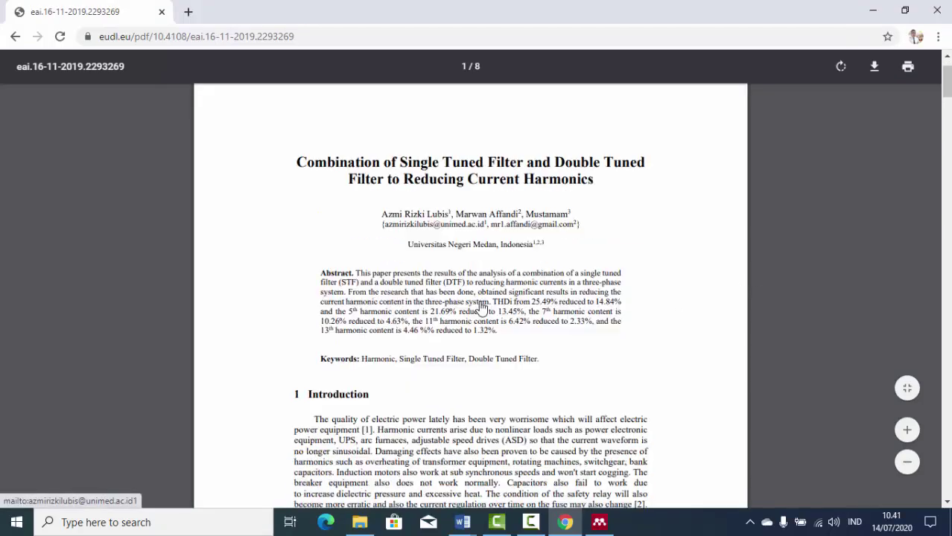
scroll(482, 309, "down", 4)
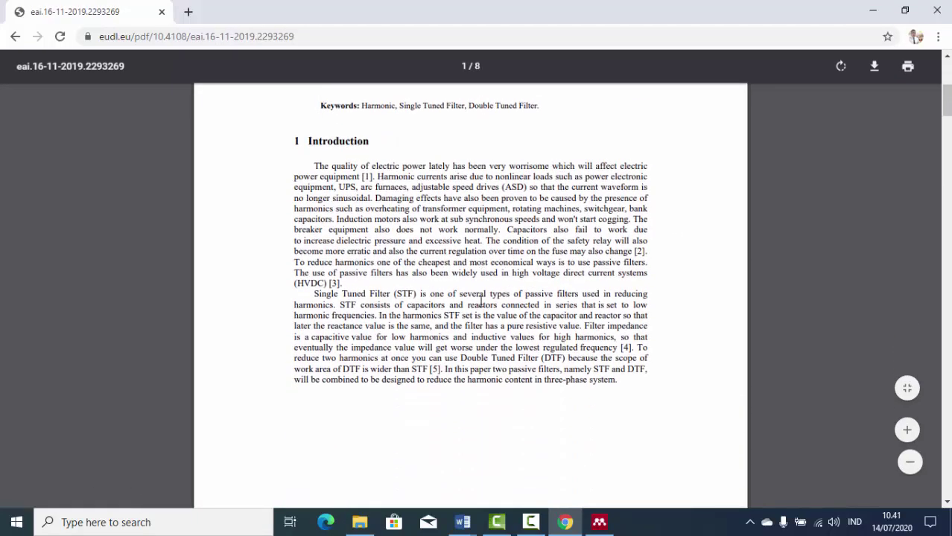
scroll(482, 305, "up", 4)
scroll(482, 302, "down", 9)
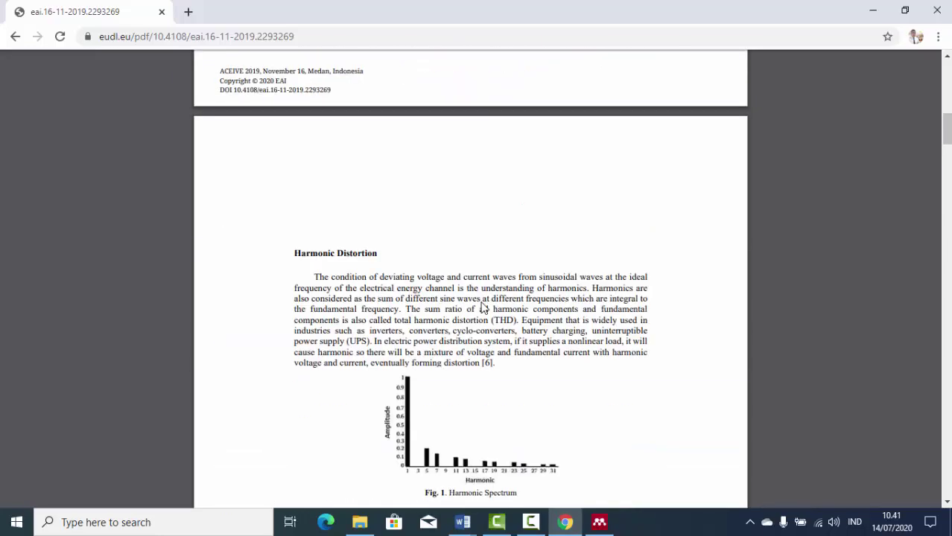
scroll(482, 309, "down", 11)
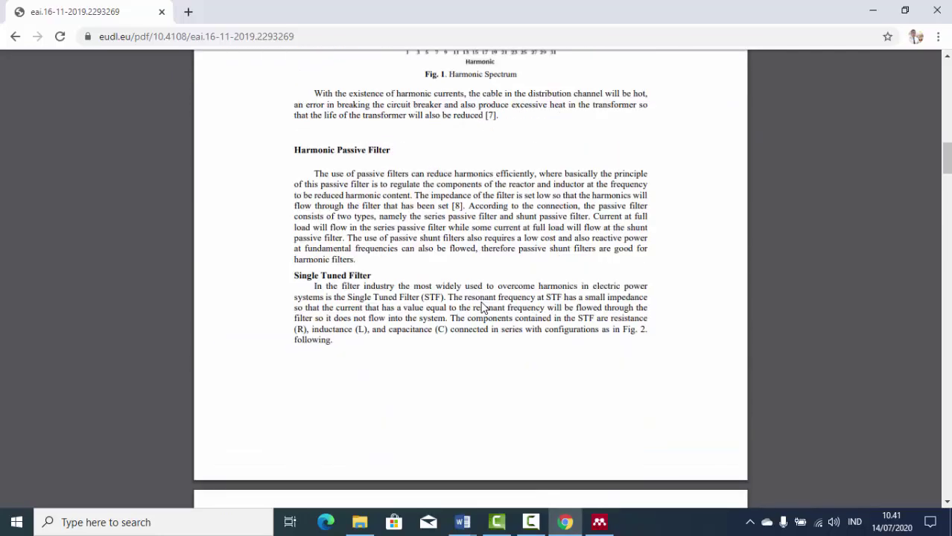
left_click(599, 522)
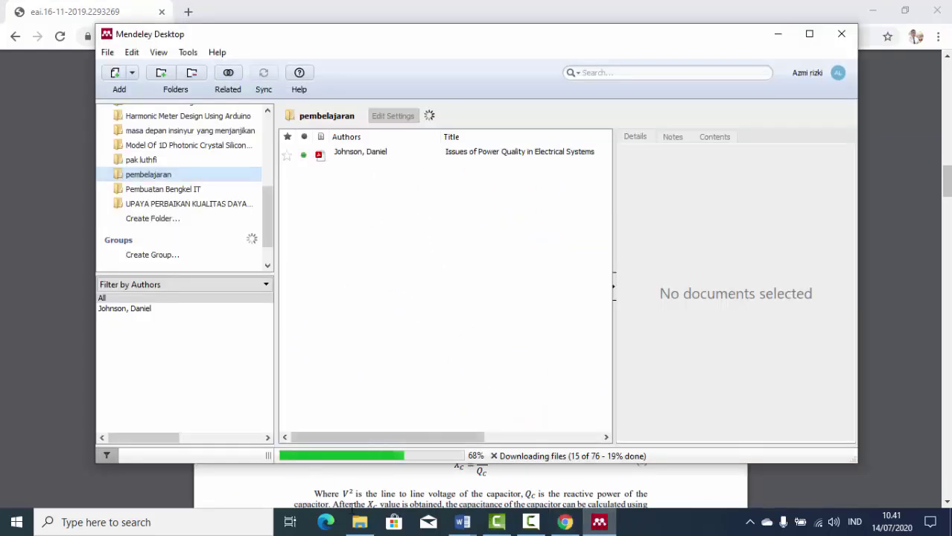
left_click(360, 522)
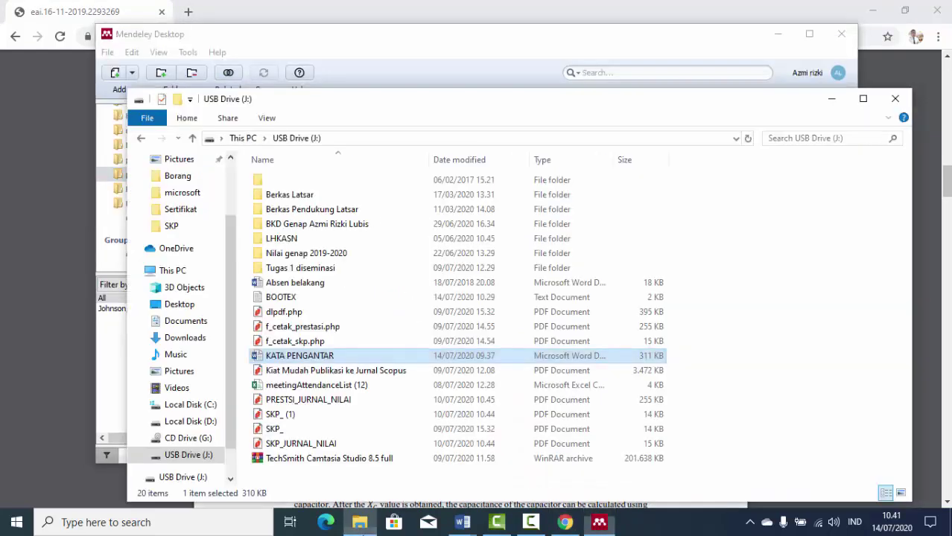
scroll(186, 224, "up", 2)
left_click(186, 205)
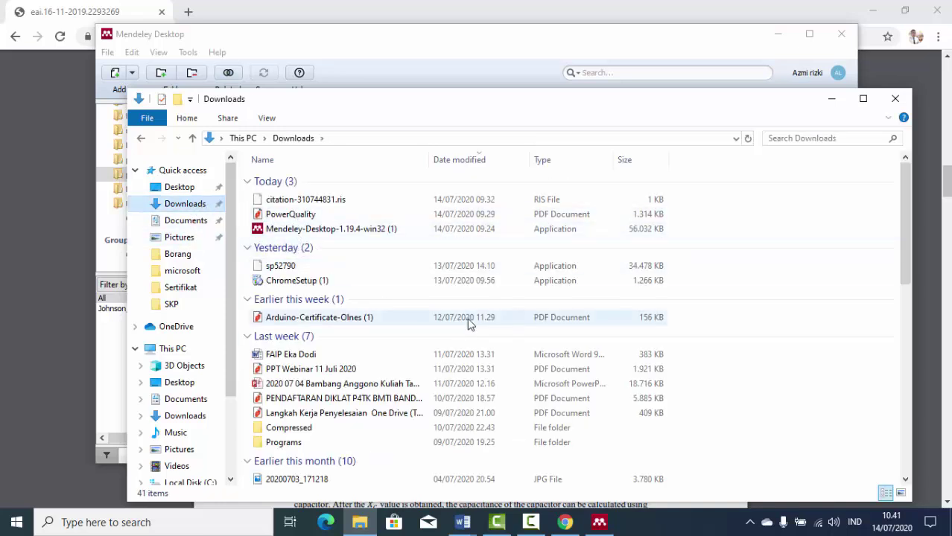
Save the EUDL PDF eai.16-11-2019.2293269 into the Downloads folder.
left_click(564, 522)
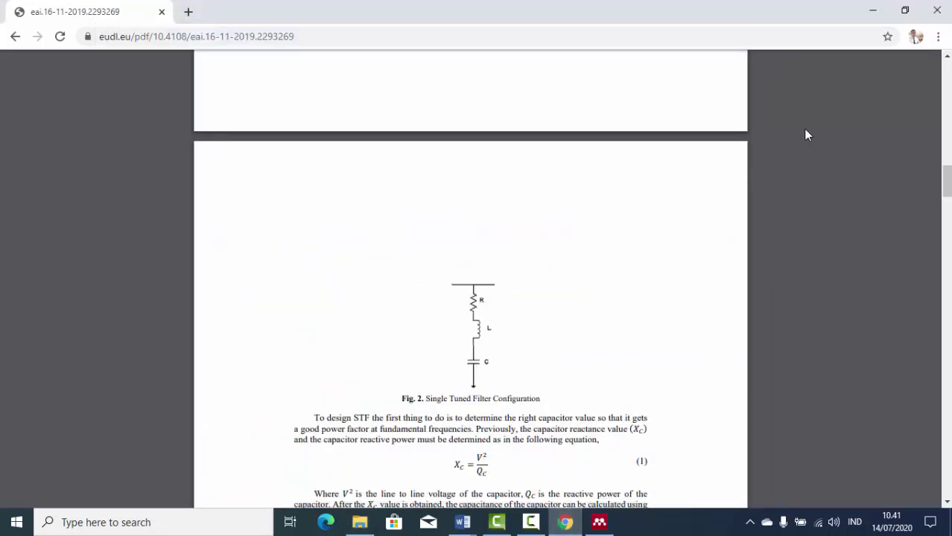
left_click(874, 67)
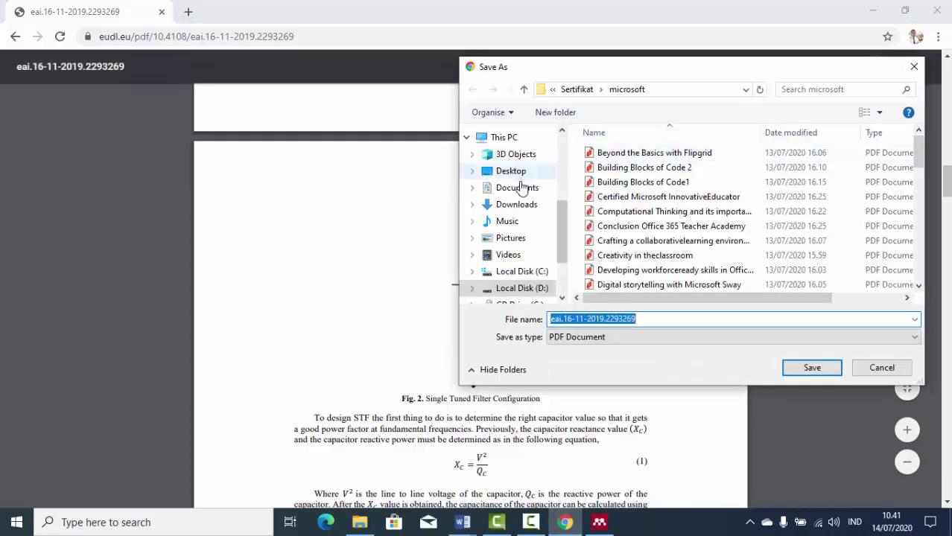
left_click(517, 205)
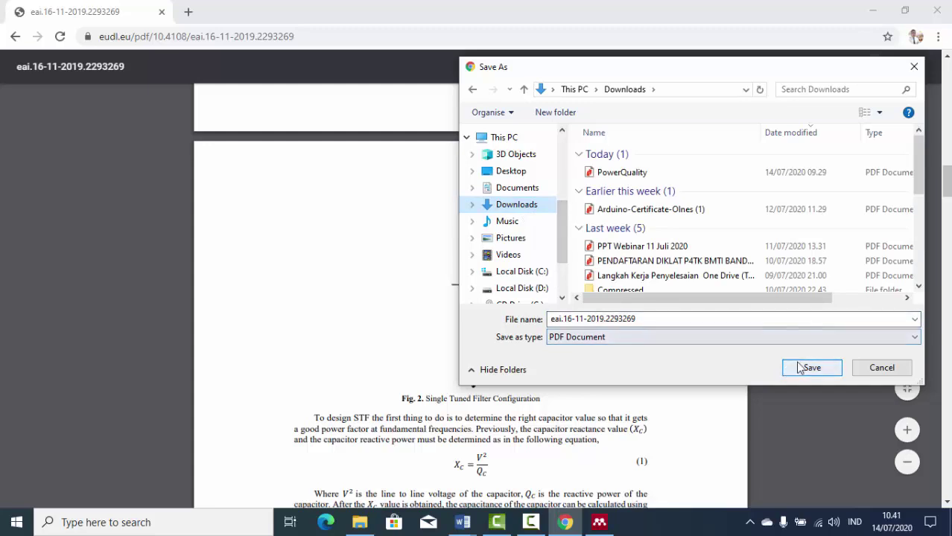
left_click(800, 368)
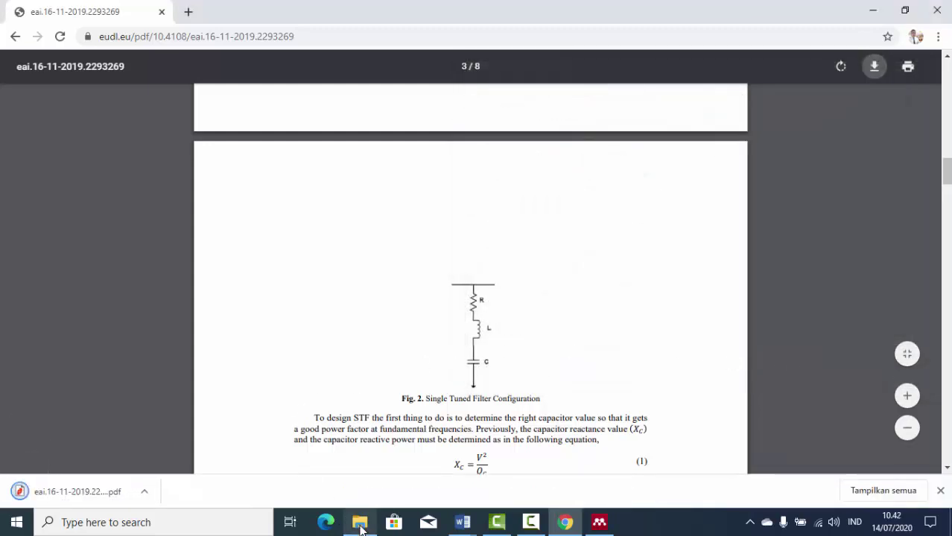
Drag eai.16-11-2019.2293269 from Downloads into the Mendeley pembelajaran library folder.
left_click(360, 524)
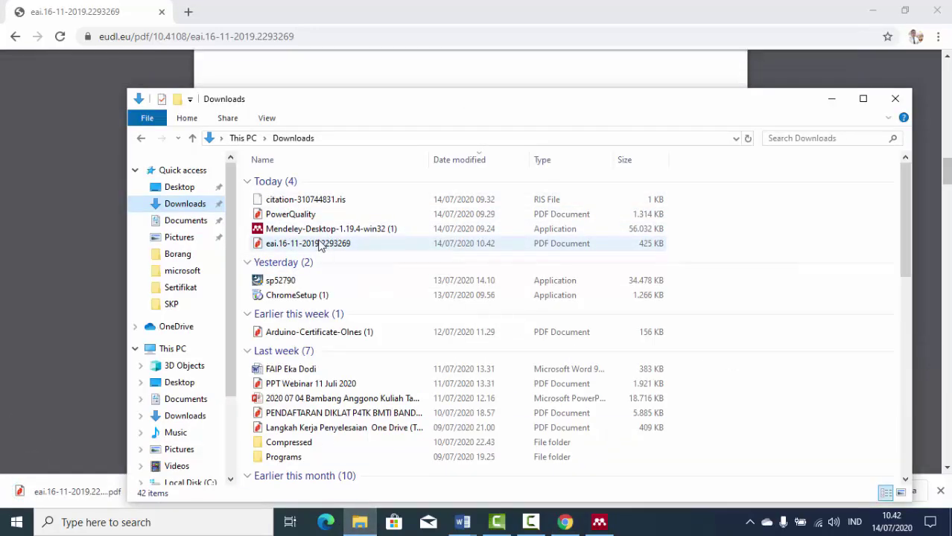
left_click(321, 247)
left_click_drag(257, 251, 378, 246)
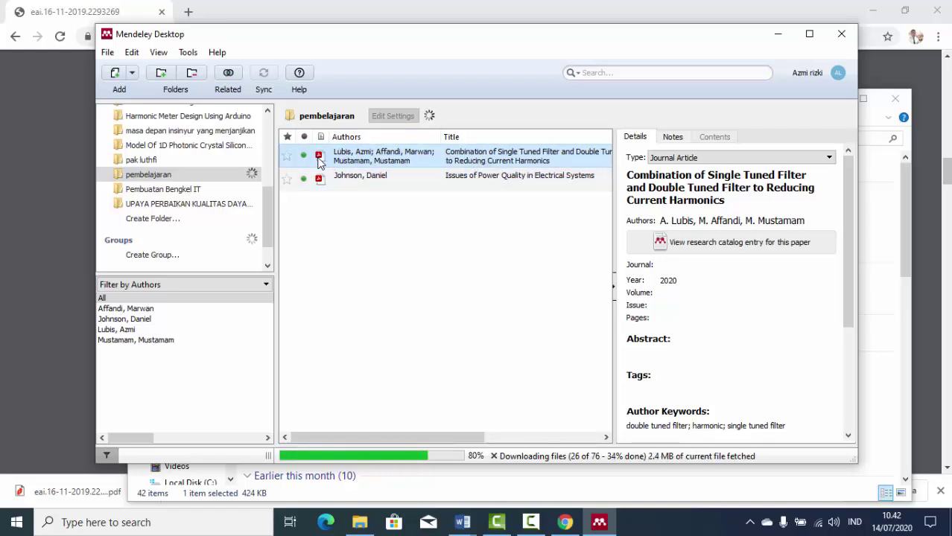
Open the Combination of Single Tuned Filter paper in Mendeley's PDF reader tab.
left_click(377, 179)
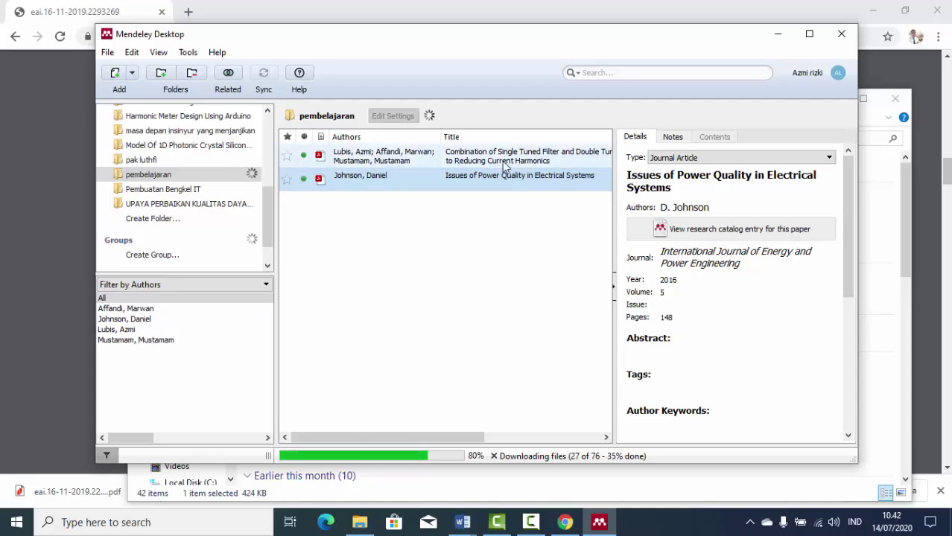
left_click(381, 160)
double_click(381, 161)
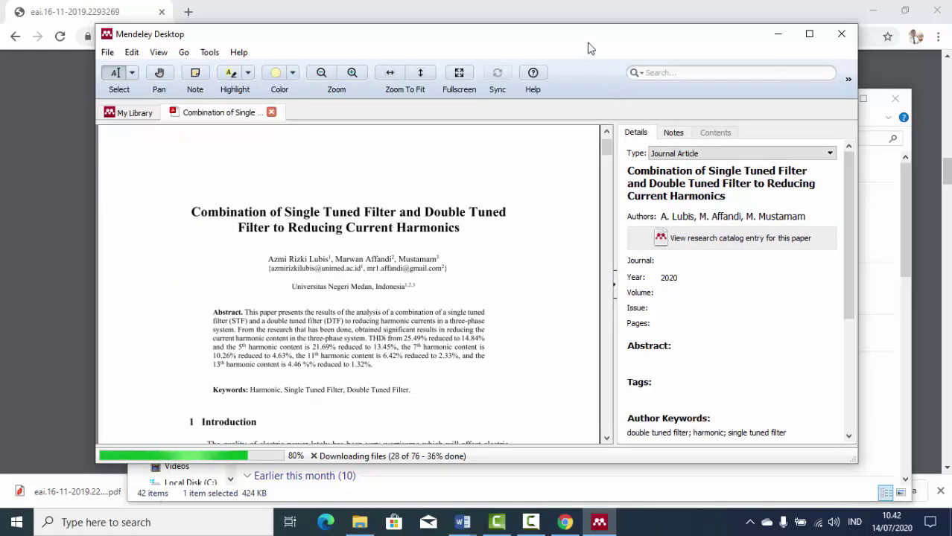
left_click(137, 115)
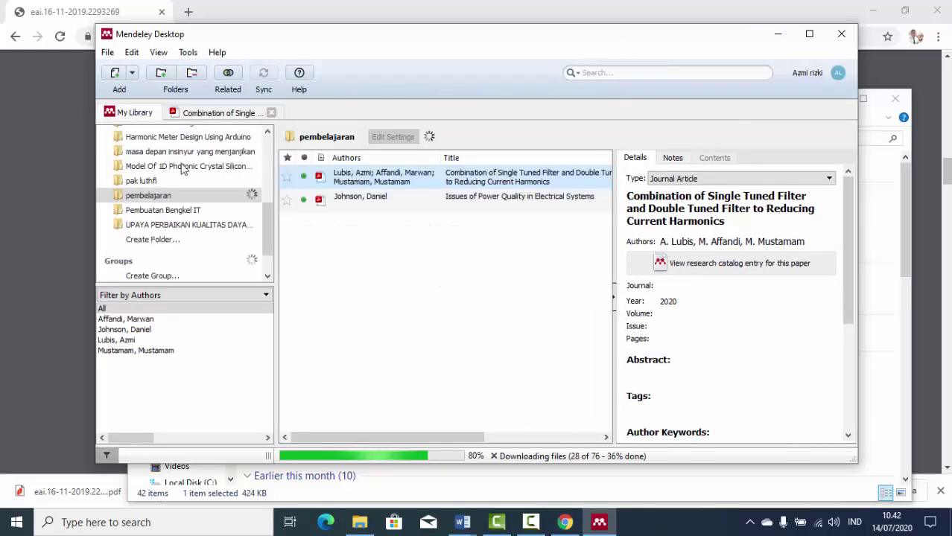
left_click(219, 113)
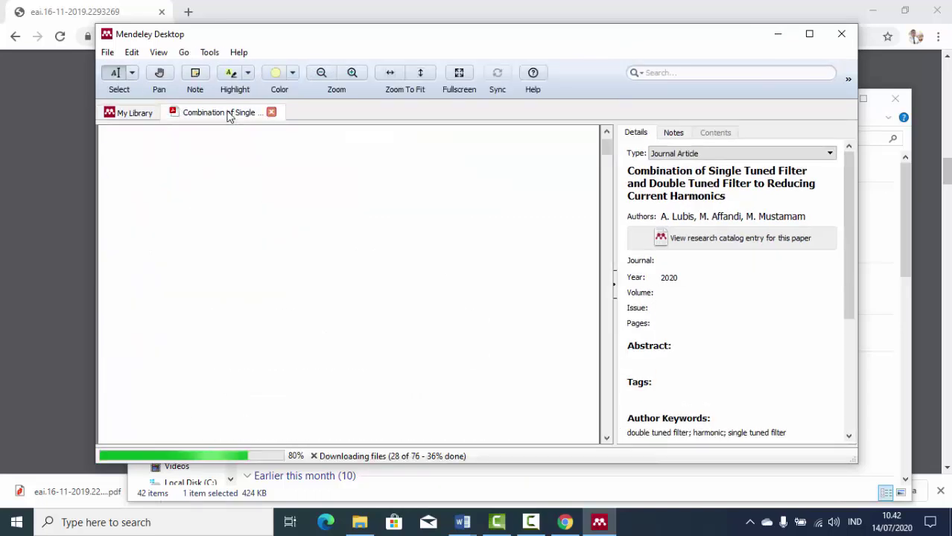
Select the Introduction's first sentence through 'power equipment'.
scroll(380, 245, "down", 3)
scroll(380, 245, "down", 2)
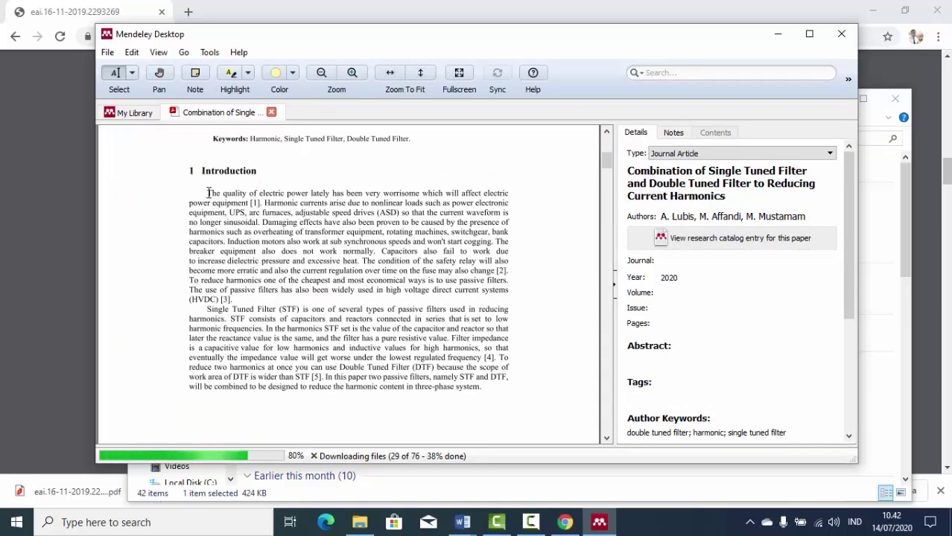
left_click_drag(208, 193, 247, 205)
key("ctrl+c")
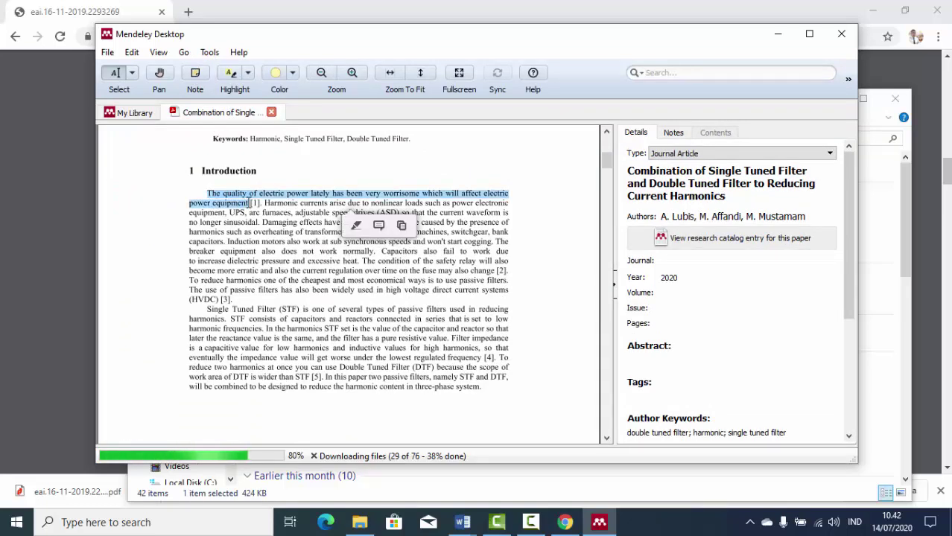
Paste the copied sentence after 'power supply.' in Latar Belakang and remove the stray break.
mouse_move(459, 522)
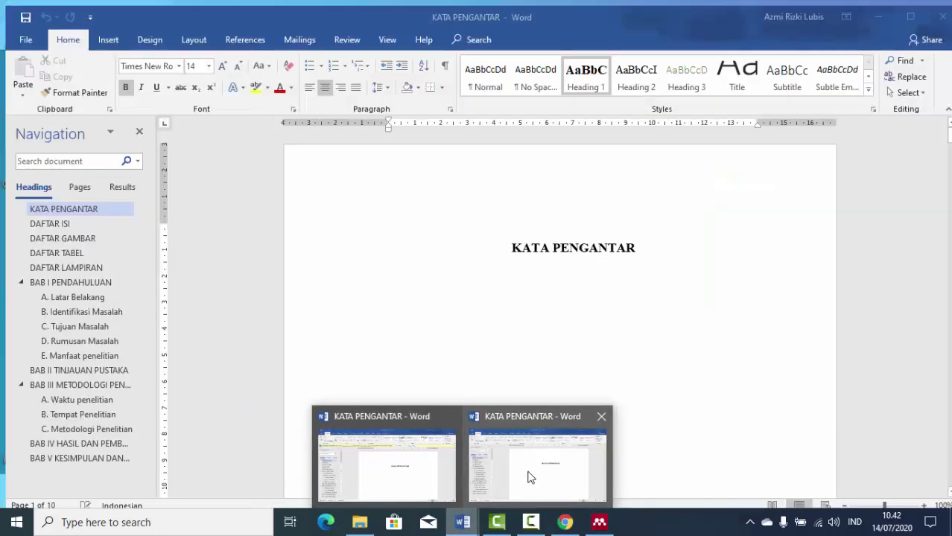
left_click(527, 476)
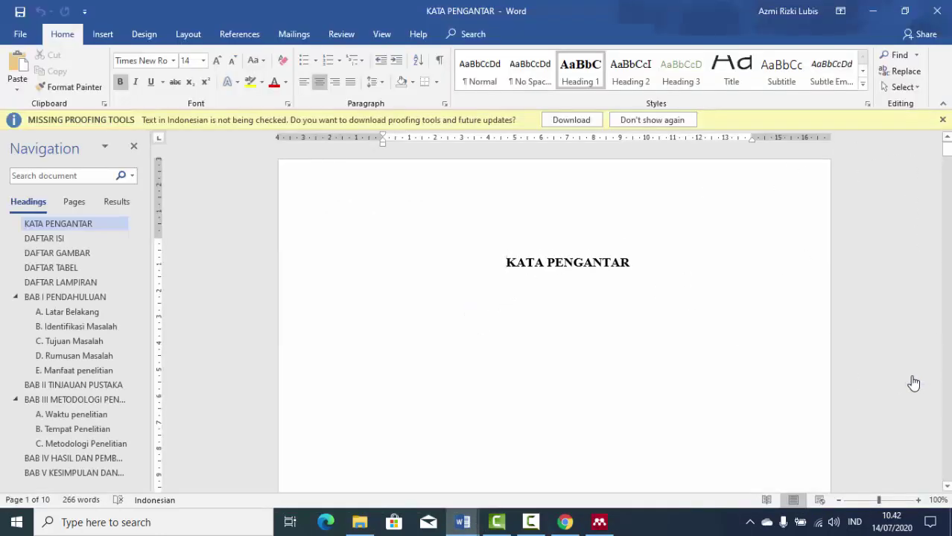
mouse_move(910, 378)
left_click(886, 362)
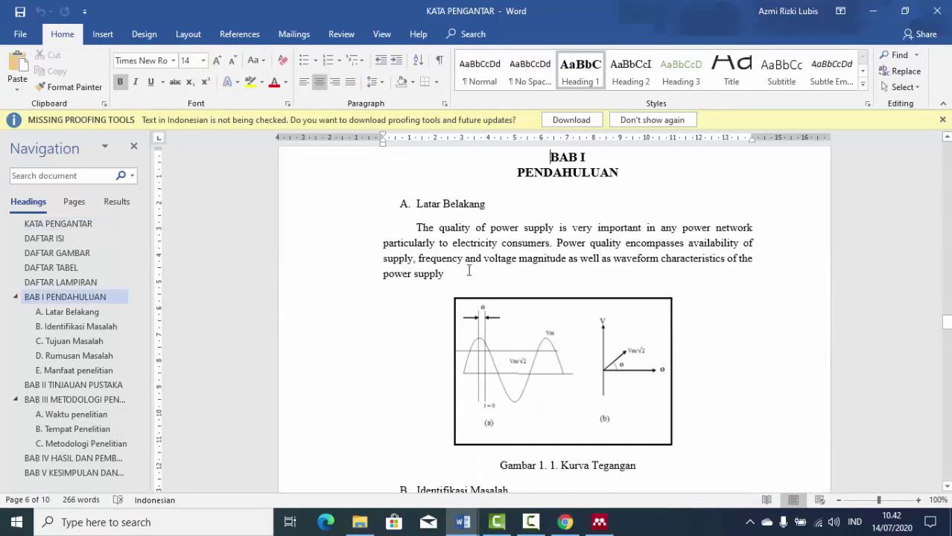
left_click(474, 274)
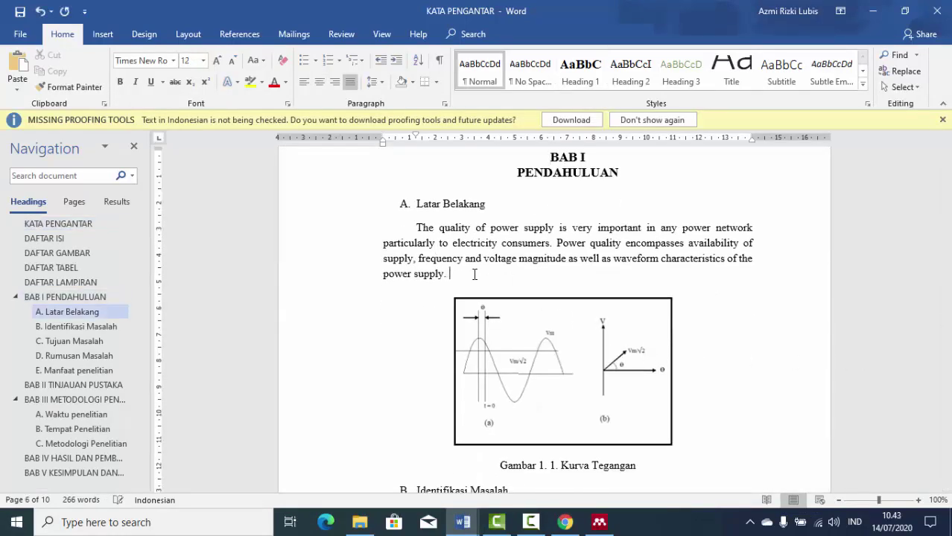
key("ctrl+v")
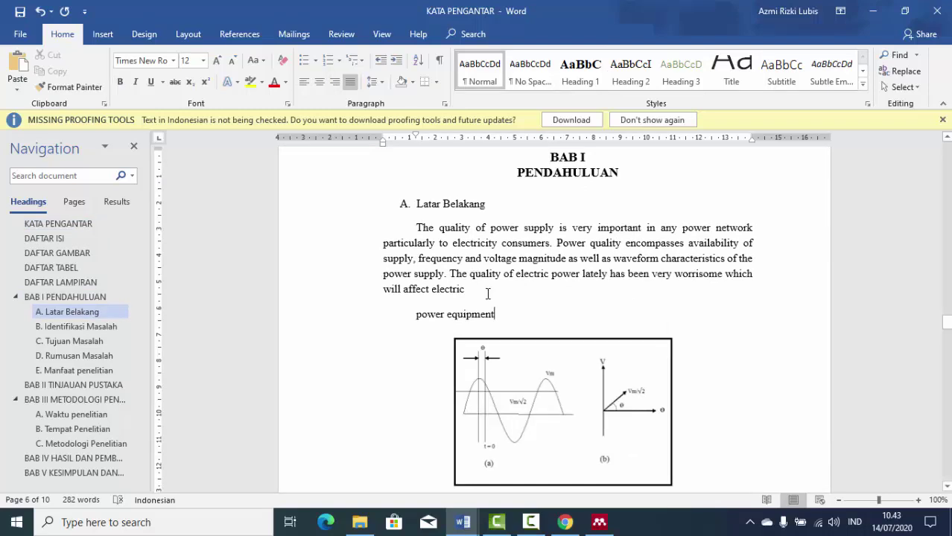
key("Delete")
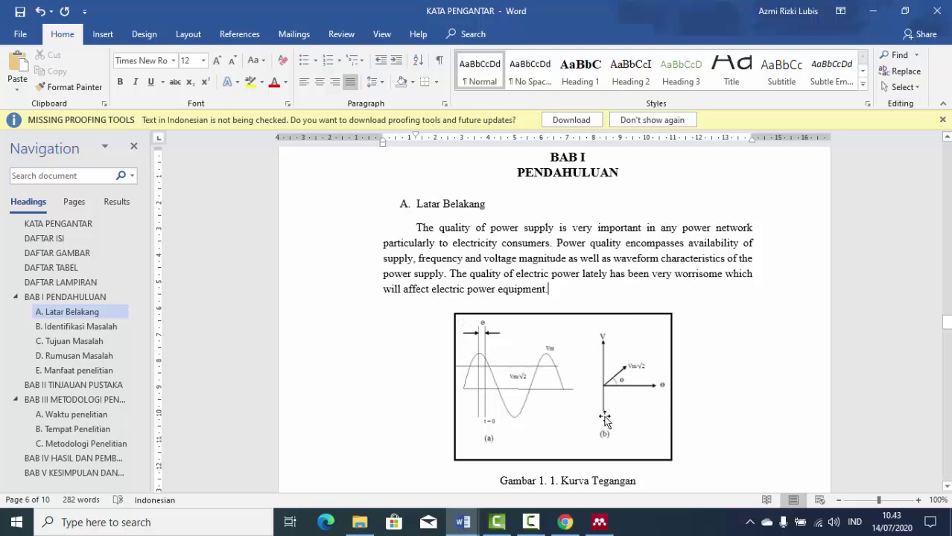
Bring the Mendeley Desktop window back to the front.
left_click(599, 522)
left_click(600, 523)
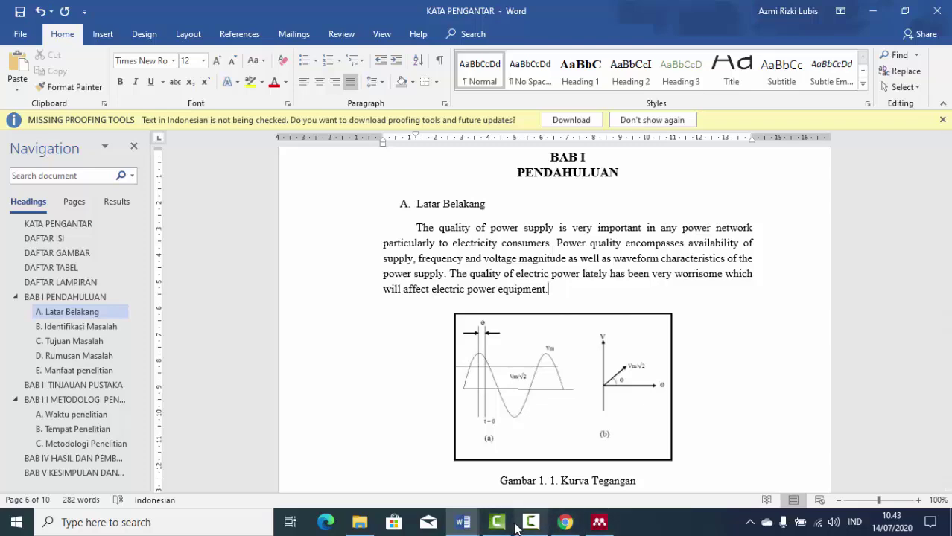
left_click(599, 522)
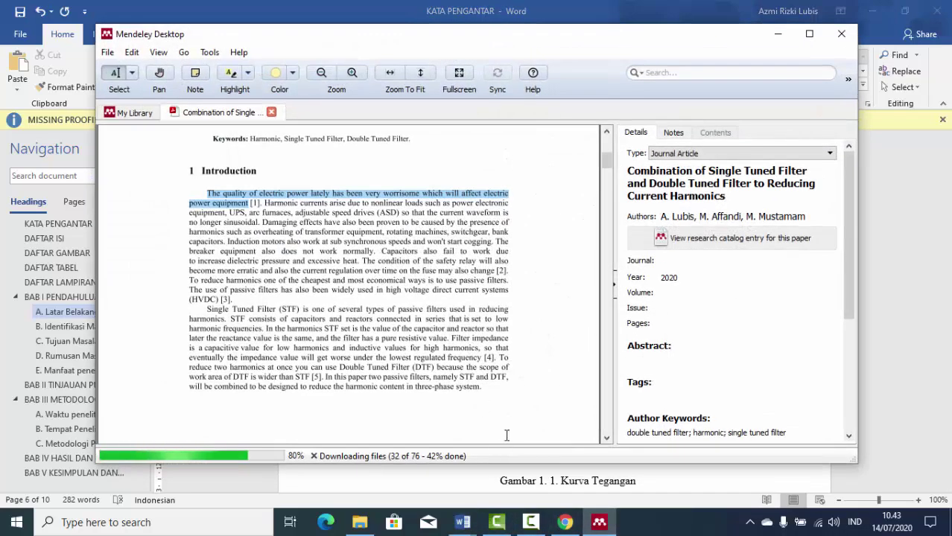
Return to Mendeley's My Library paper list, then switch back to the EUDL paper in Chrome.
left_click(128, 113)
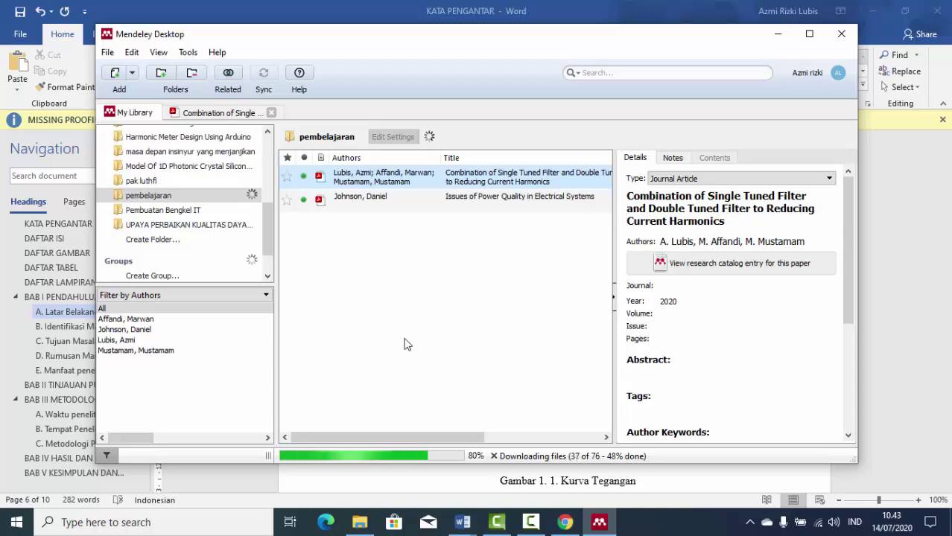
left_click(563, 524)
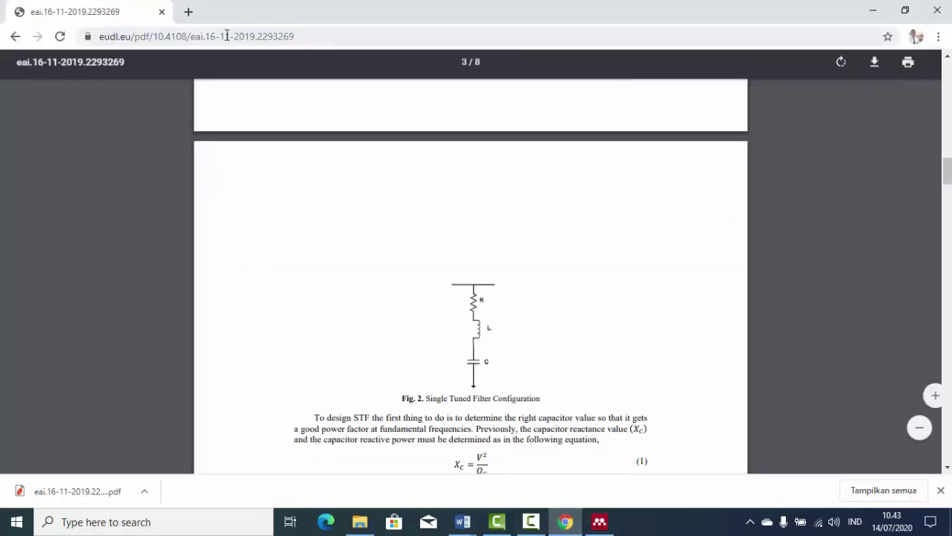
left_click(187, 11)
Search Google for 'ieee xplore' from the address bar and open the IEEE Xplore site.
type("i")
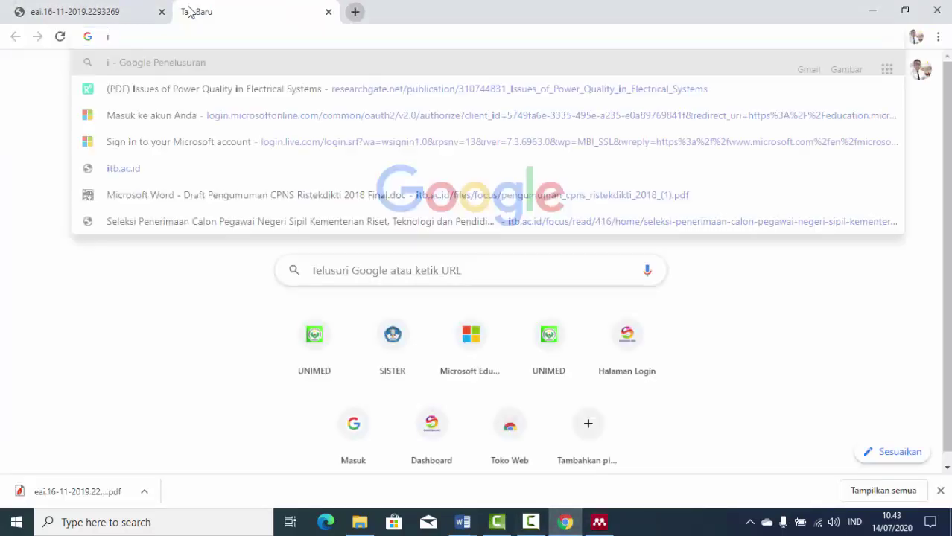
type("eee")
key("Down")
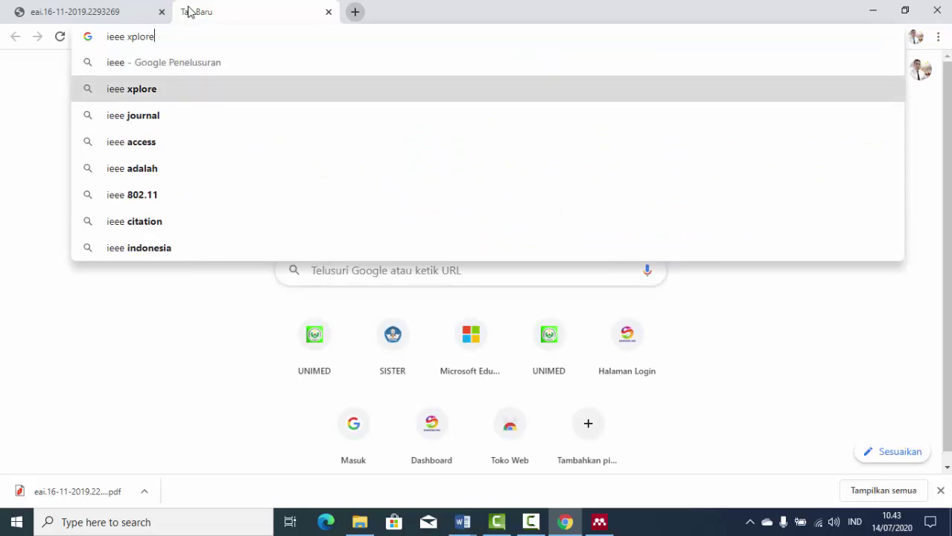
key("Return")
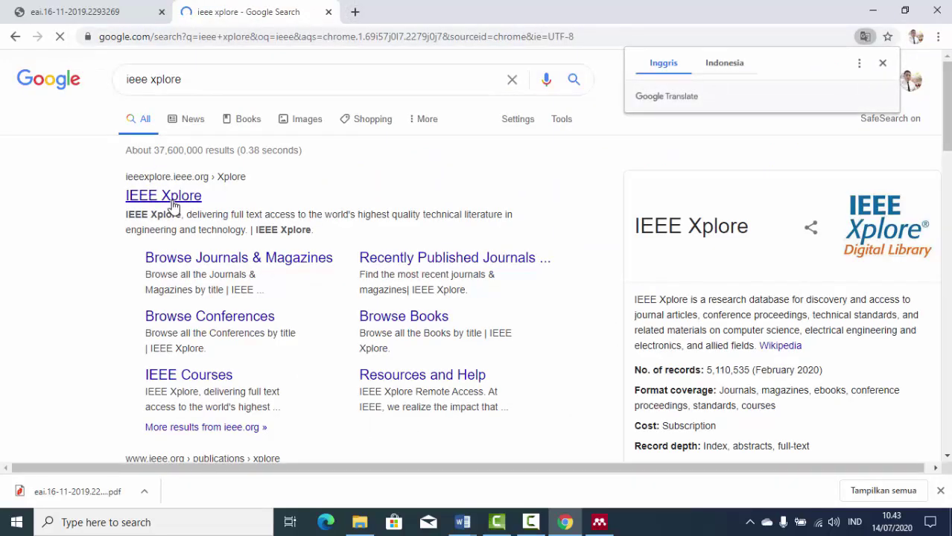
left_click(173, 198)
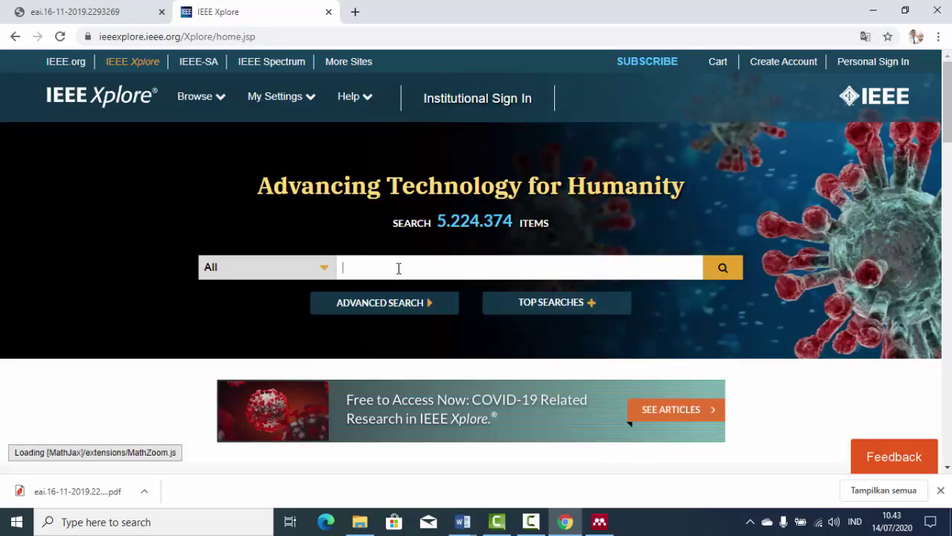
Search IEEE Xplore for 'power quality' and scroll the 80,667 results.
left_click(398, 269)
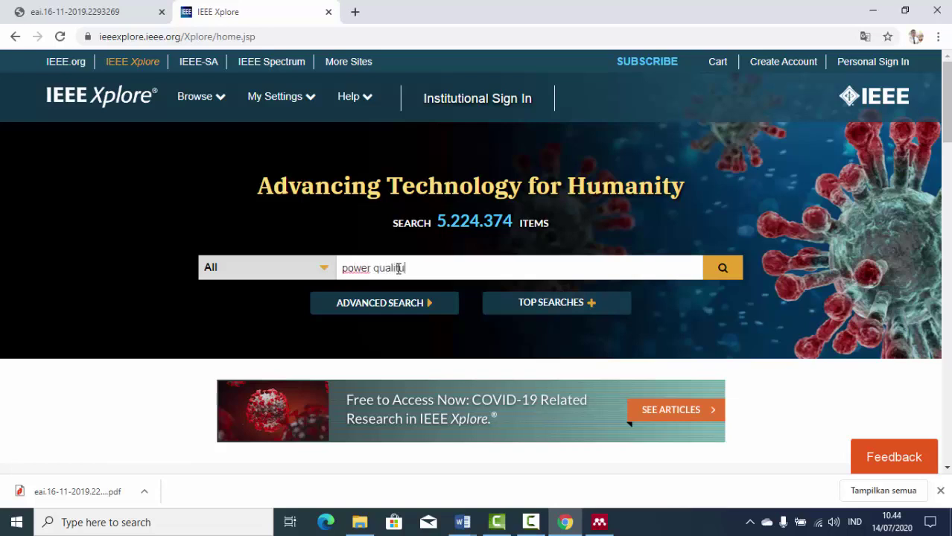
key("Return")
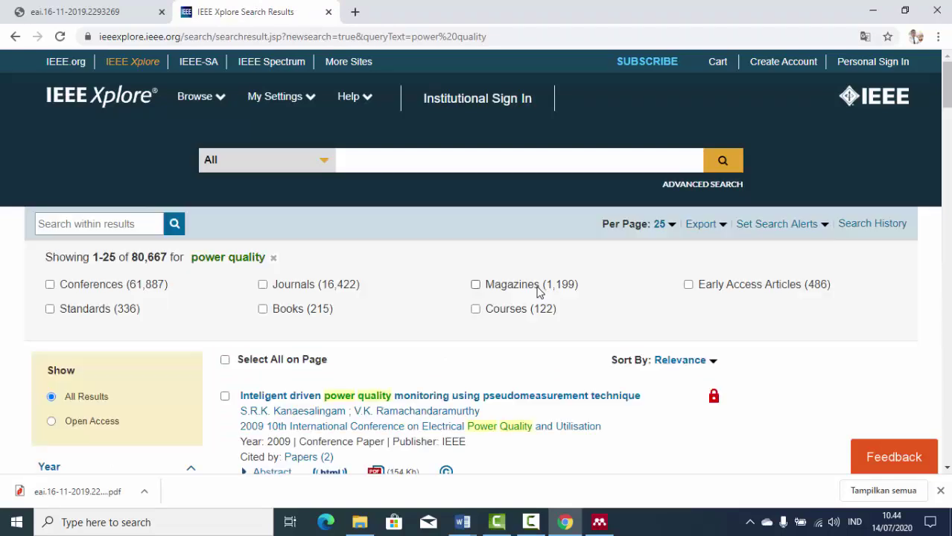
scroll(540, 290, "down", 1)
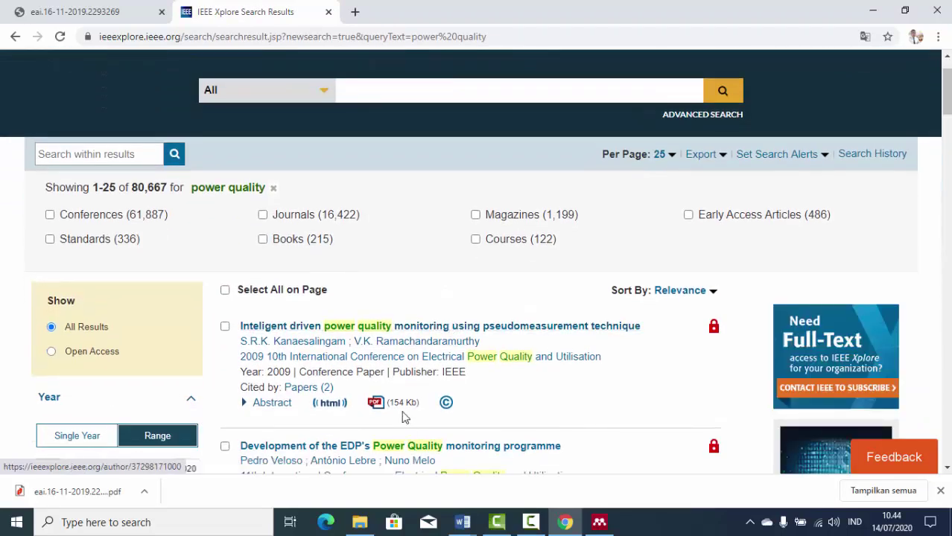
Open 'Inteligent driven power quality monitoring using pseudomeasurement technique' and check its 2 citations.
left_click(556, 328)
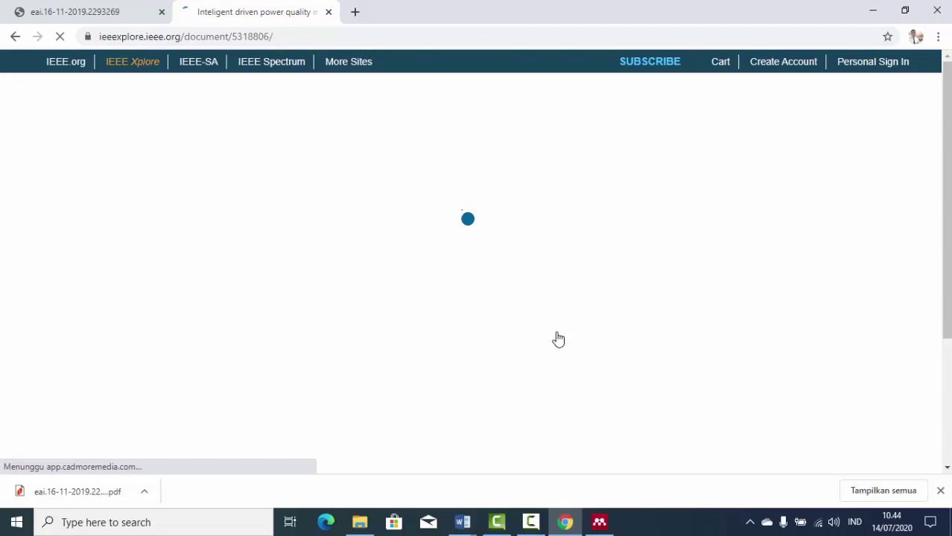
scroll(559, 339, "down", 2)
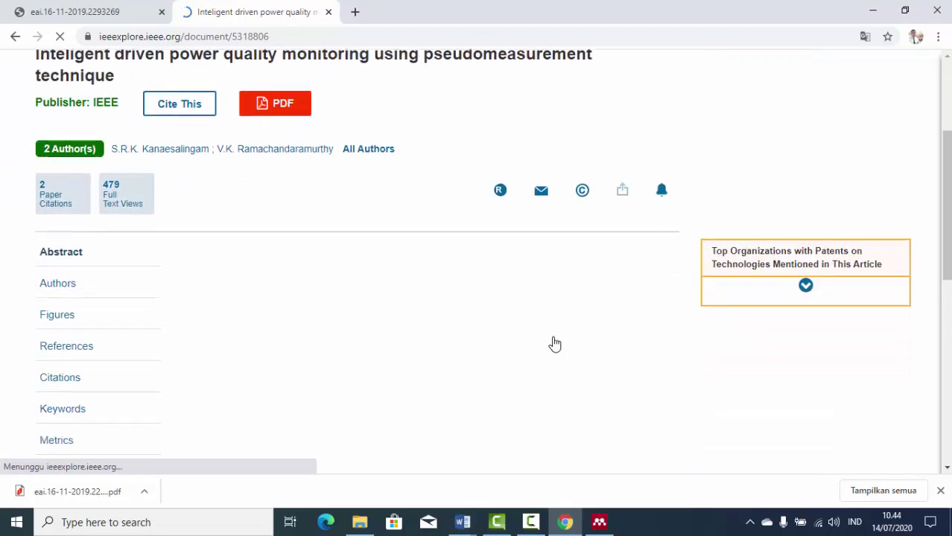
scroll(553, 342, "down", 1)
scroll(554, 342, "down", 1)
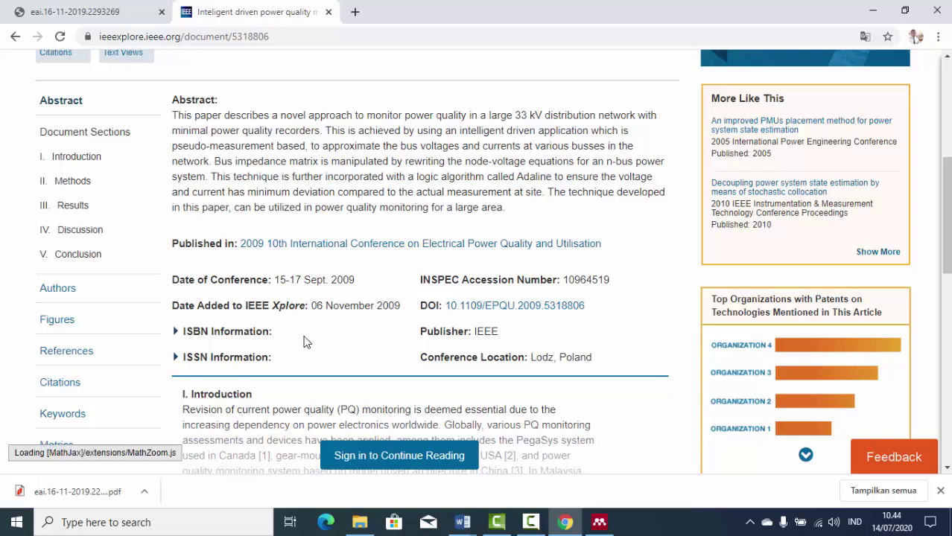
scroll(305, 343, "down", 1)
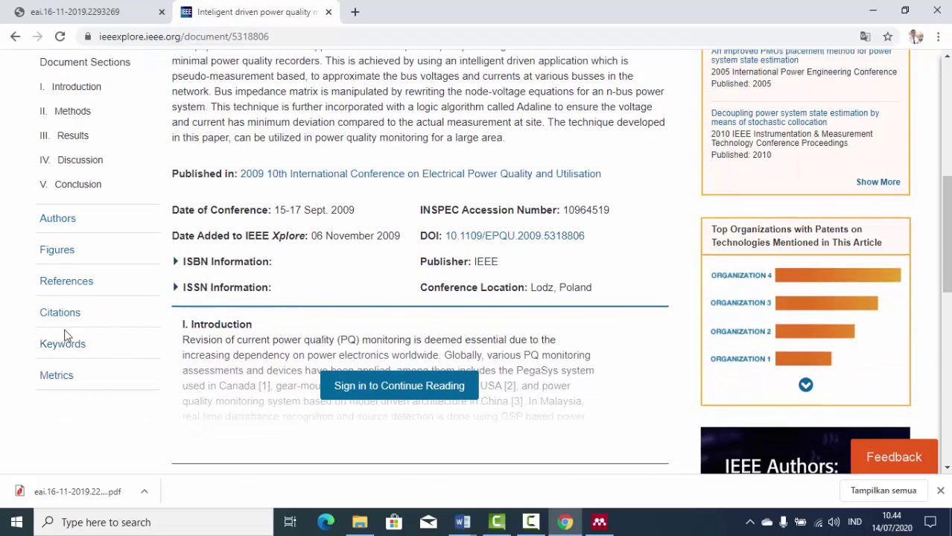
left_click(59, 317)
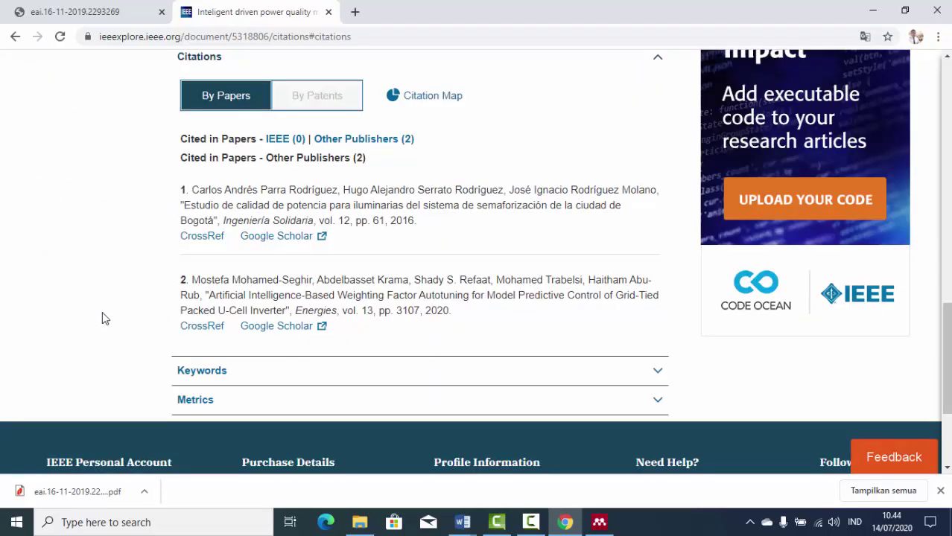
scroll(149, 300, "up", 8)
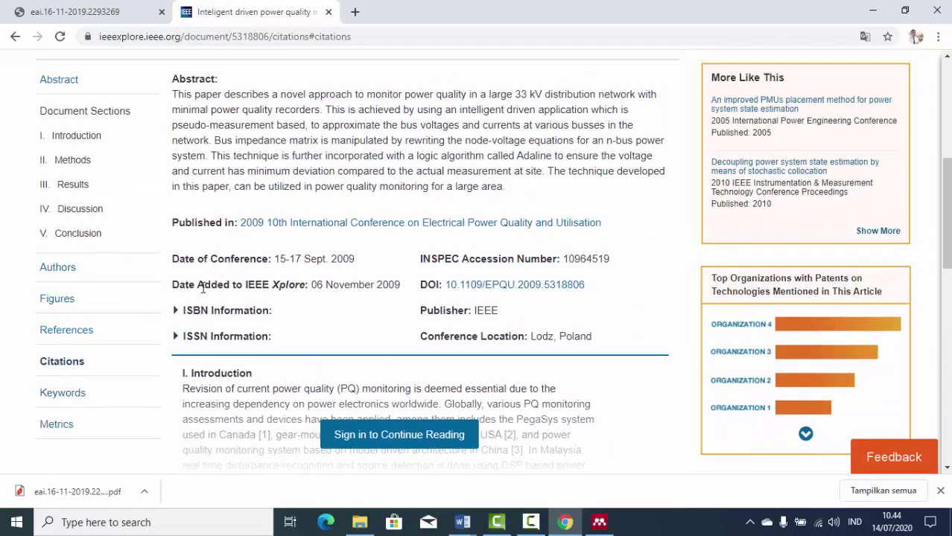
scroll(104, 240, "up", 2)
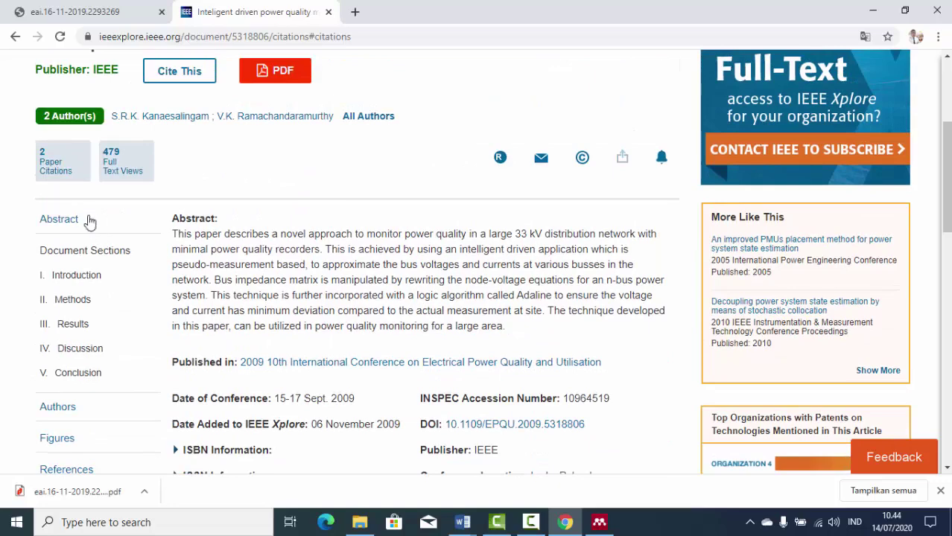
scroll(432, 206, "up", 1)
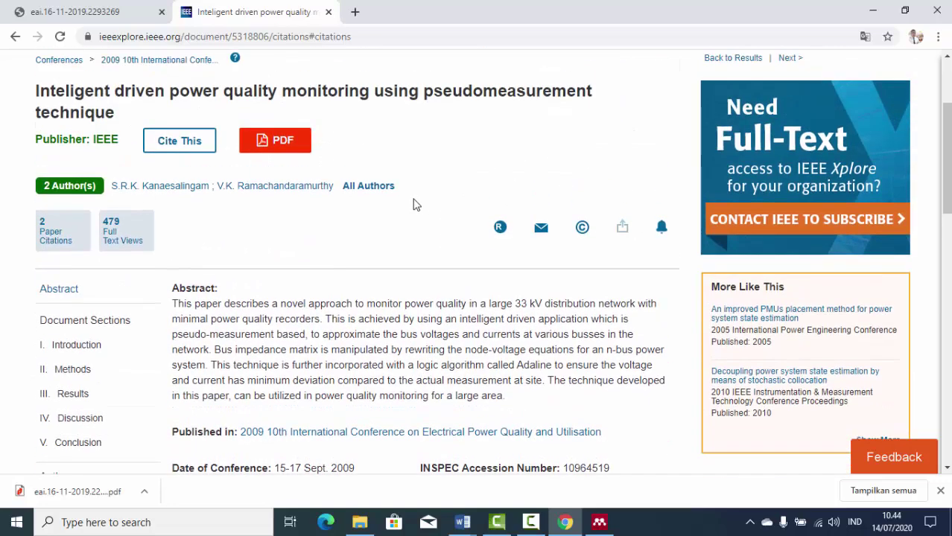
Download the paper's citation in RIS format and show the file in Downloads.
left_click(179, 141)
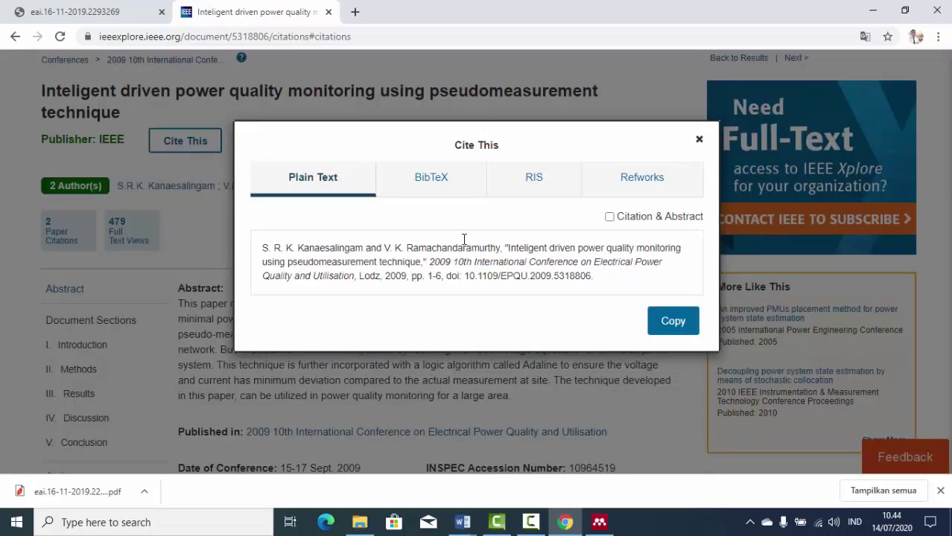
left_click(535, 181)
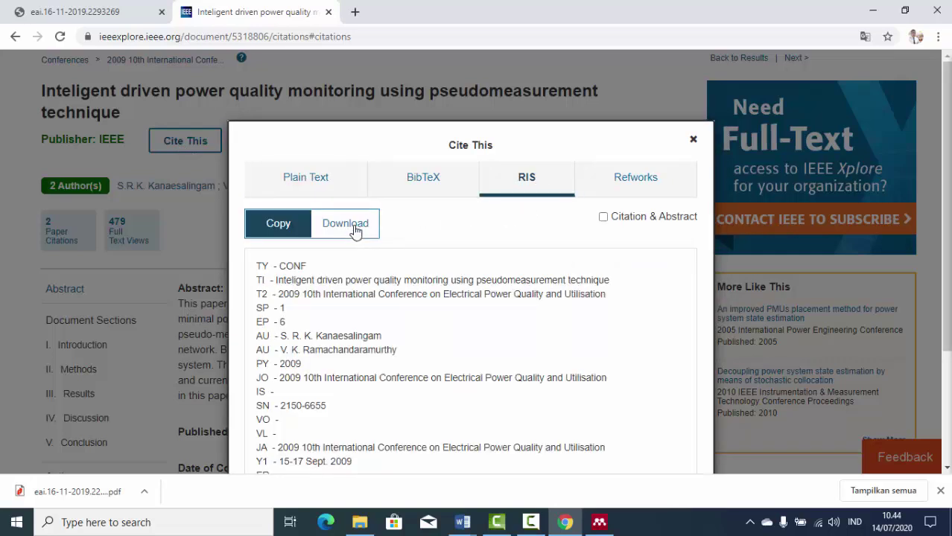
left_click(355, 231)
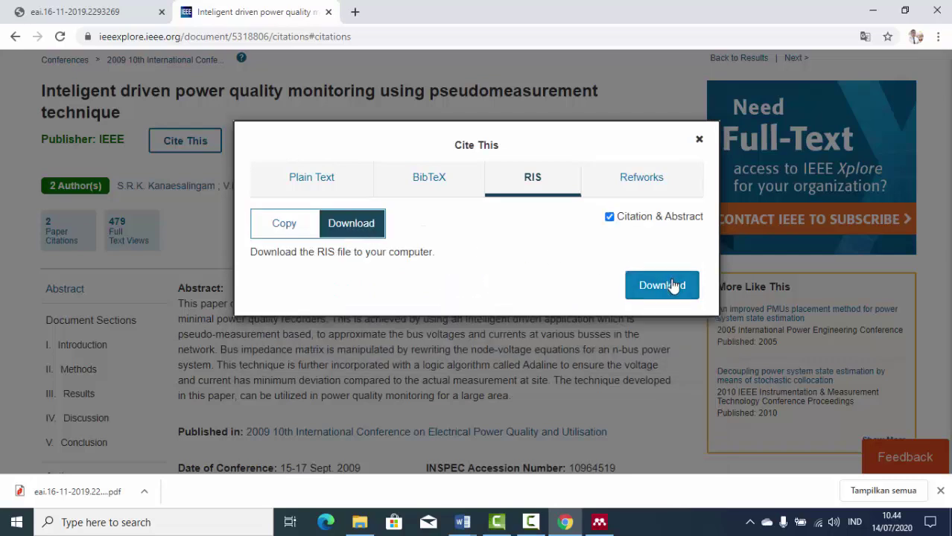
left_click(664, 291)
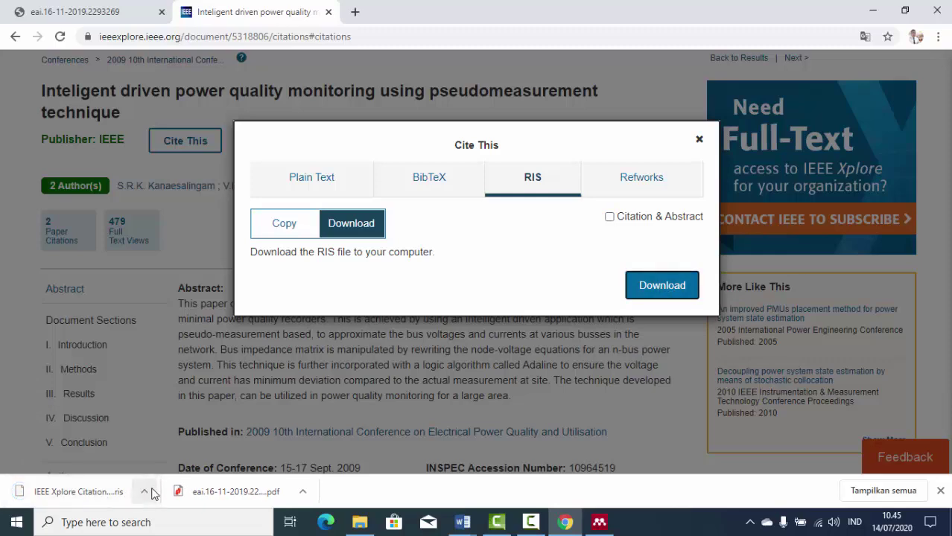
left_click(144, 492)
left_click(180, 446)
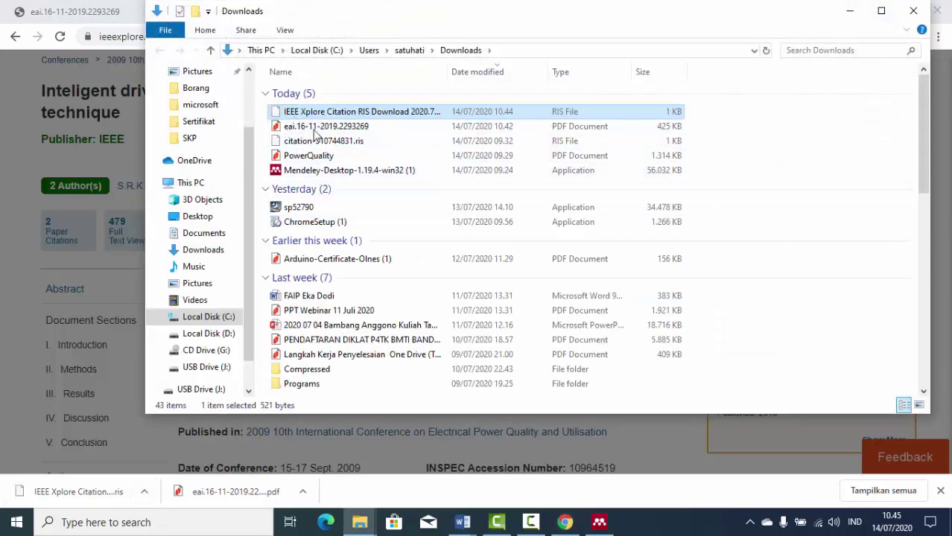
Import the IEEE Xplore RIS citation into the pembelajaran folder by dragging it from Downloads.
left_click_drag(321, 111, 358, 279)
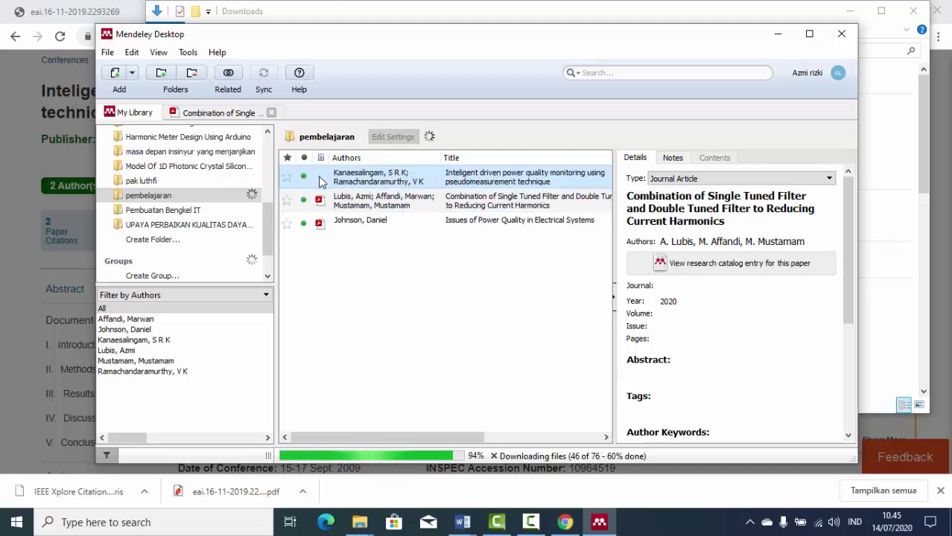
left_click(599, 523)
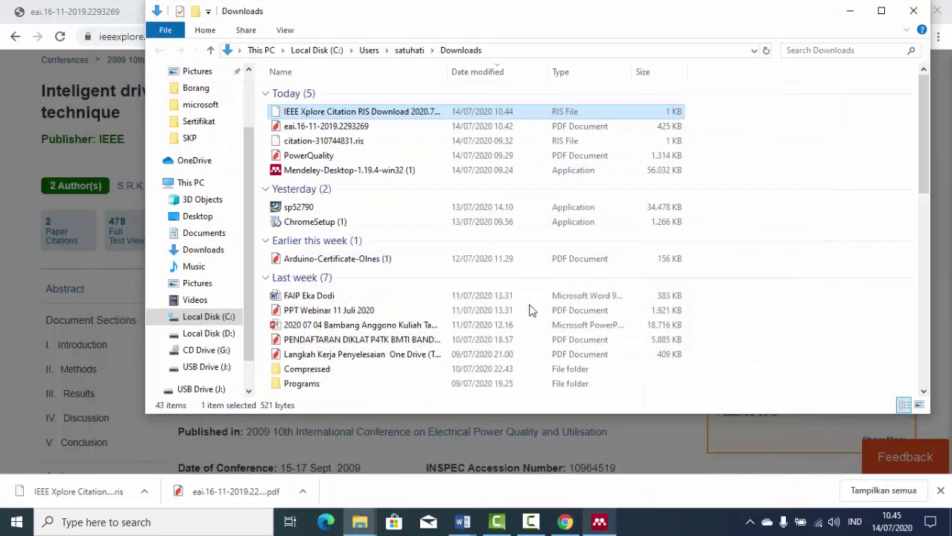
left_click(598, 524)
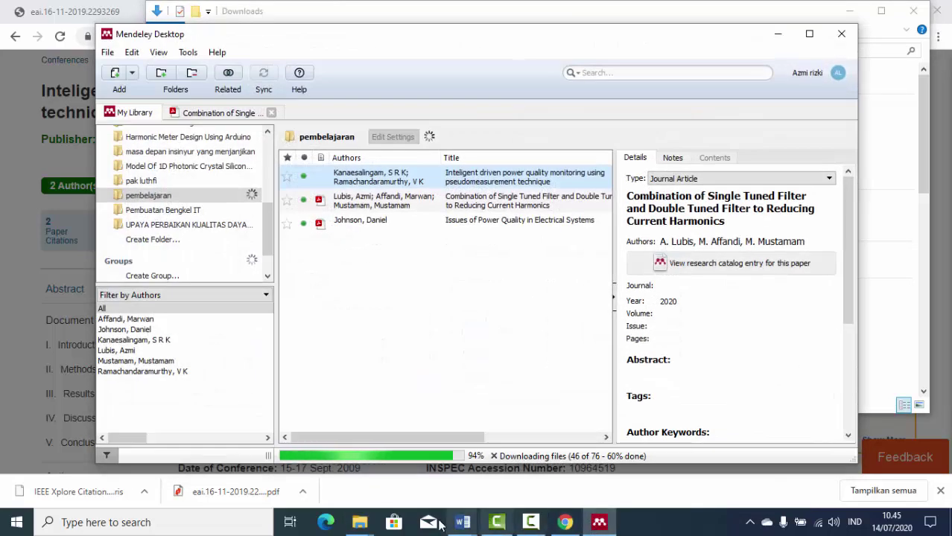
left_click(565, 522)
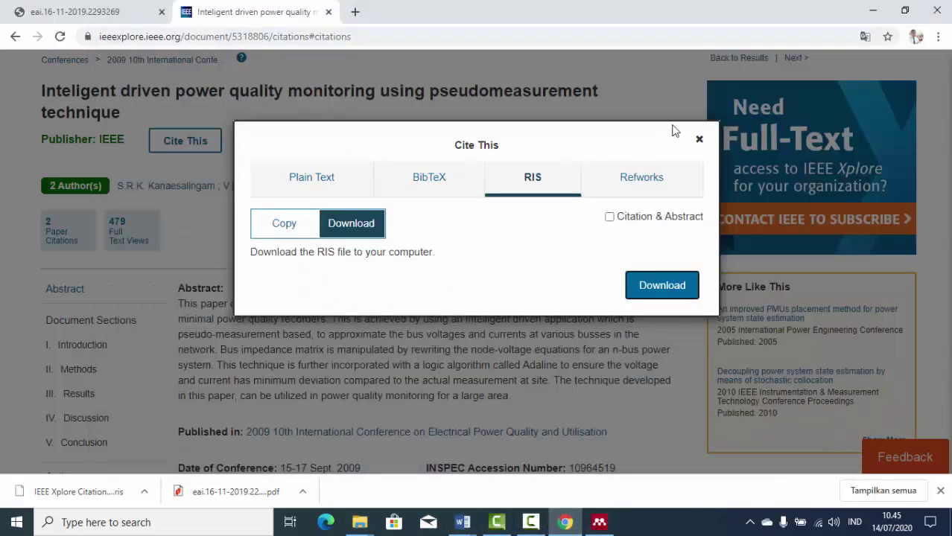
Close the IEEE Cite This dialog and bring Mendeley Desktop back to the front.
left_click(699, 143)
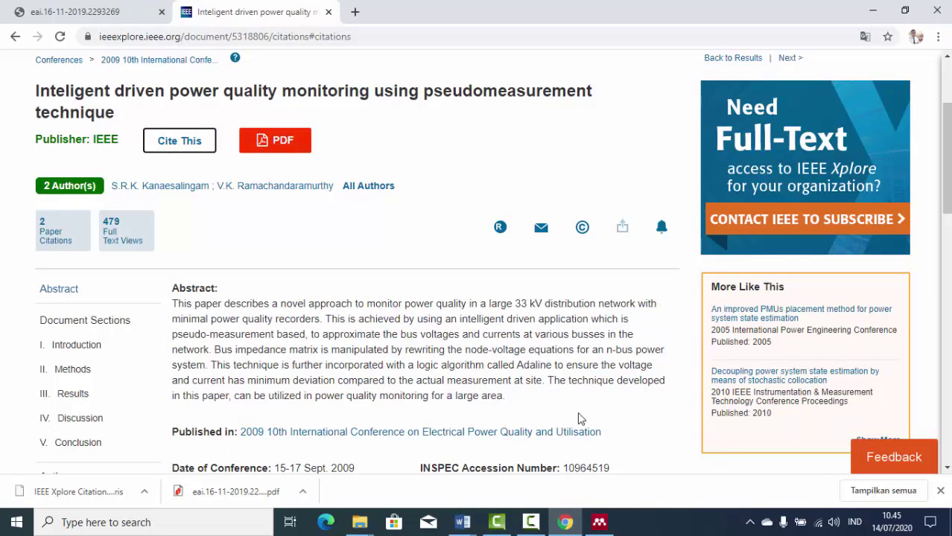
left_click(564, 524)
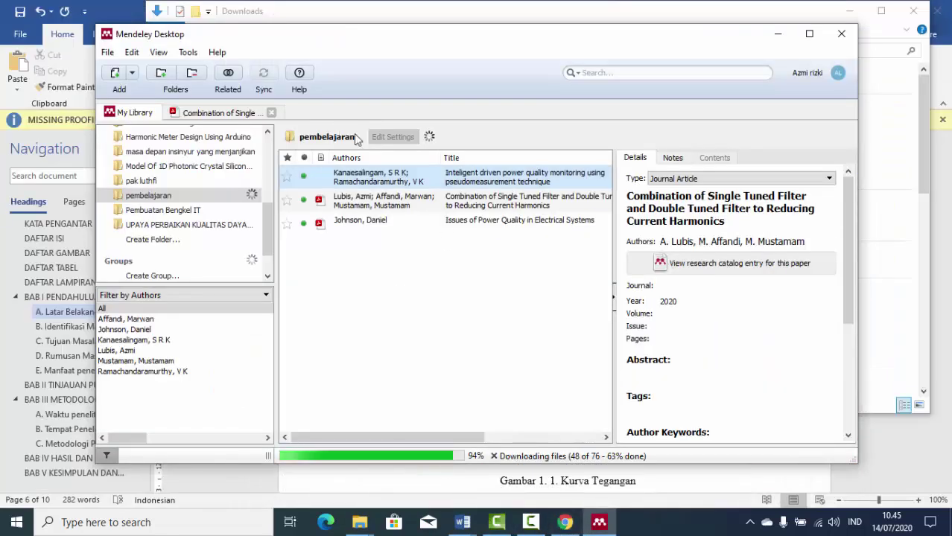